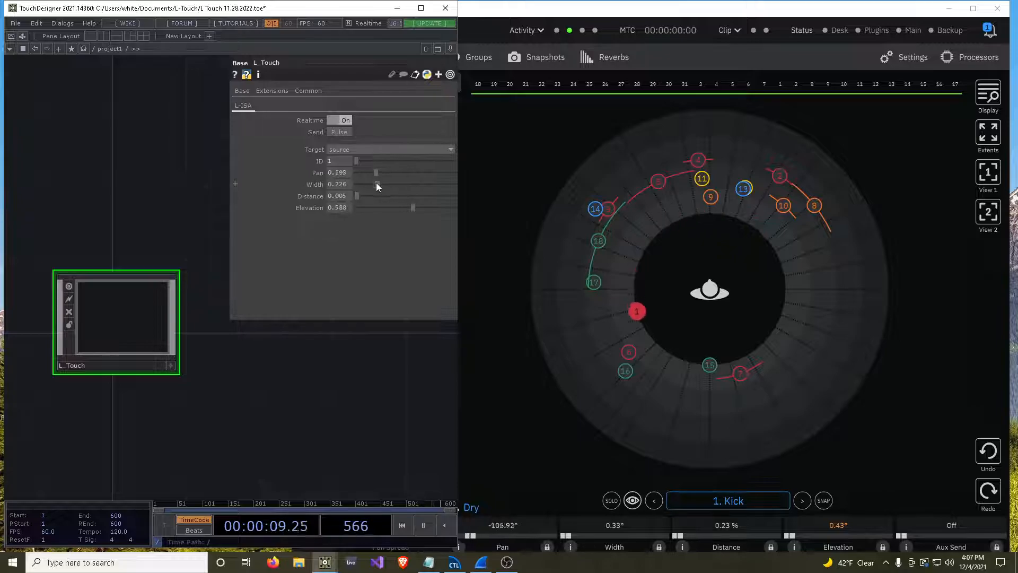
Set source 1's pan to about 0.544 and distance to about 0.587, and pan source 2 to about 0.934 using ID 2.
{"action": "mouse_move", "coordinate": [395, 184]}
{"action": "left_mouse_down"}
{"action": "mouse_move", "coordinate": [378, 195]}
{"action": "mouse_move", "coordinate": [399, 203]}
{"action": "mouse_move", "coordinate": [377, 197]}
{"action": "mouse_move", "coordinate": [409, 193]}
{"action": "mouse_move", "coordinate": [409, 173]}
{"action": "left_mouse_up"}
{"action": "type", "text": "2"}
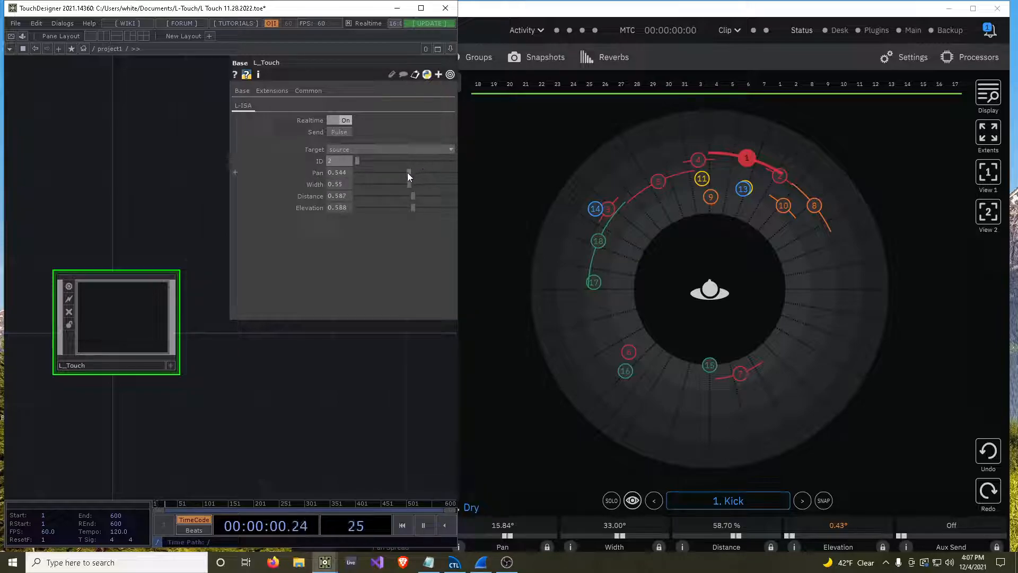
{"action": "mouse_move", "coordinate": [407, 173]}
{"action": "left_mouse_down"}
{"action": "mouse_move", "coordinate": [393, 175]}
{"action": "mouse_move", "coordinate": [403, 195]}
{"action": "mouse_move", "coordinate": [377, 201]}
{"action": "mouse_move", "coordinate": [426, 196]}
{"action": "mouse_move", "coordinate": [384, 189]}
{"action": "mouse_move", "coordinate": [400, 173]}
{"action": "left_mouse_up"}
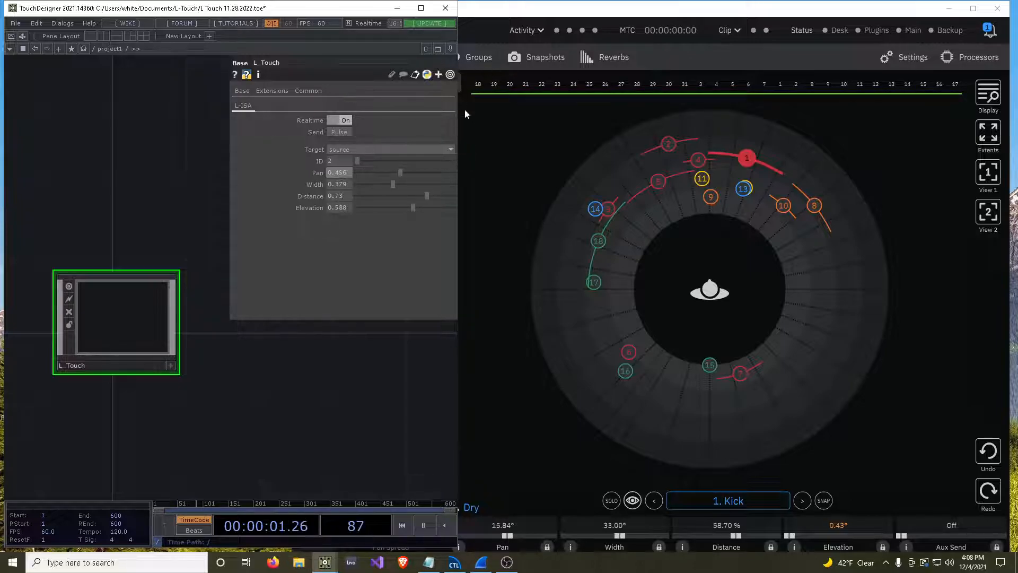
{"action": "left_click_drag", "start_coordinate": [409, 172], "coordinate": [447, 169]}
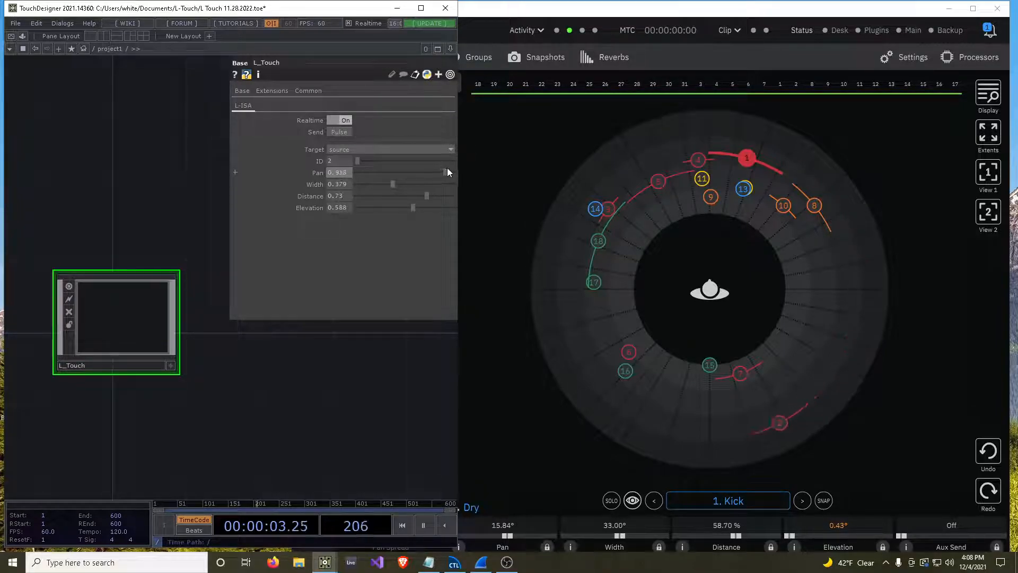
Set the L_Touch ID to 1 and pan that source to about 0.555.
{"action": "left_click", "coordinate": [343, 161]}
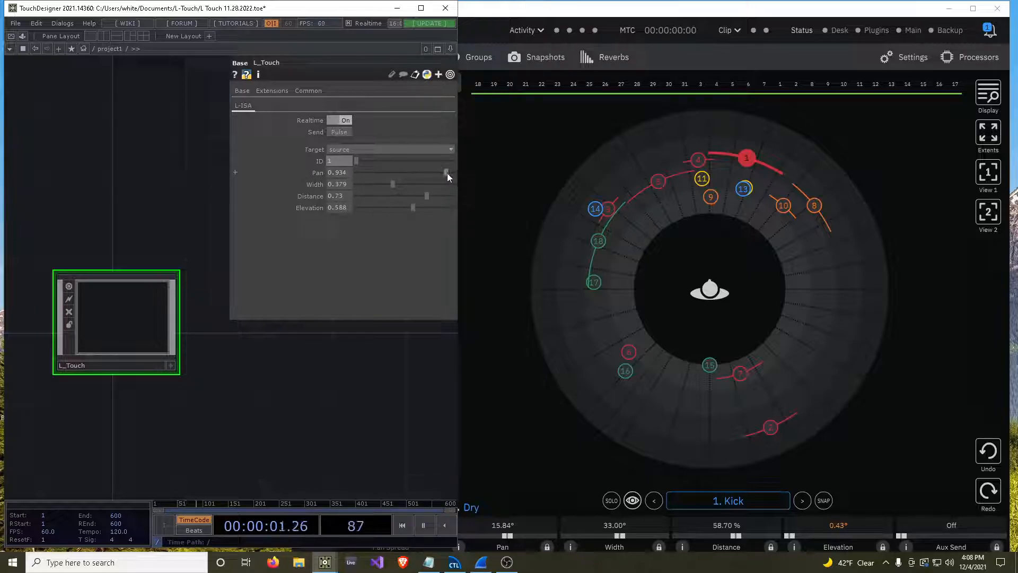
{"action": "left_click_drag", "start_coordinate": [444, 170], "coordinate": [410, 171]}
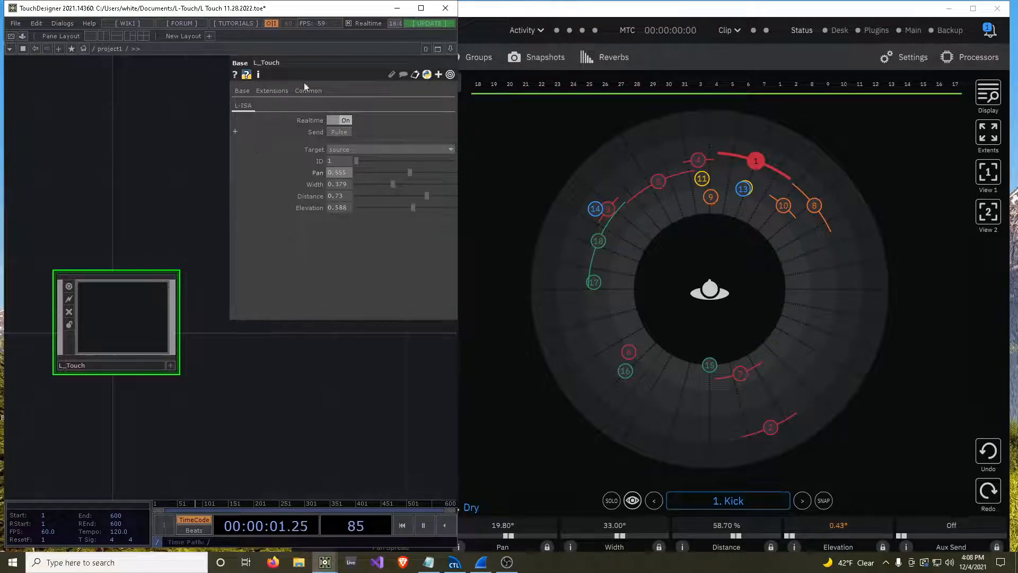
Move source 1 to about -113° in L-ISA Controller, and in TouchDesigner set its pan to about 0.44, width 0.288 and distance 0.808.
{"action": "left_click_drag", "start_coordinate": [756, 161], "coordinate": [594, 351]}
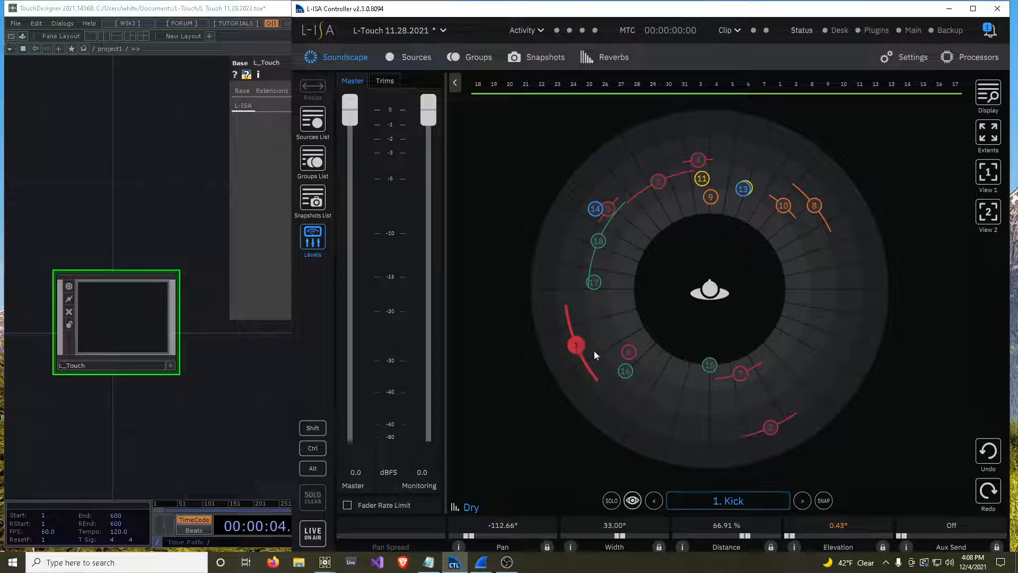
{"action": "left_click", "coordinate": [266, 203]}
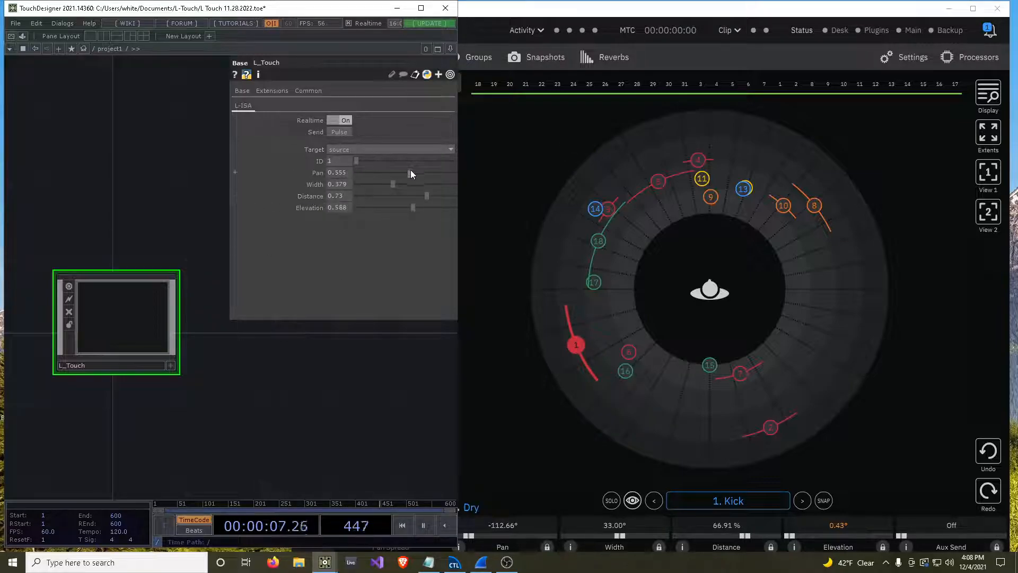
{"action": "left_click_drag", "start_coordinate": [409, 174], "coordinate": [435, 195]}
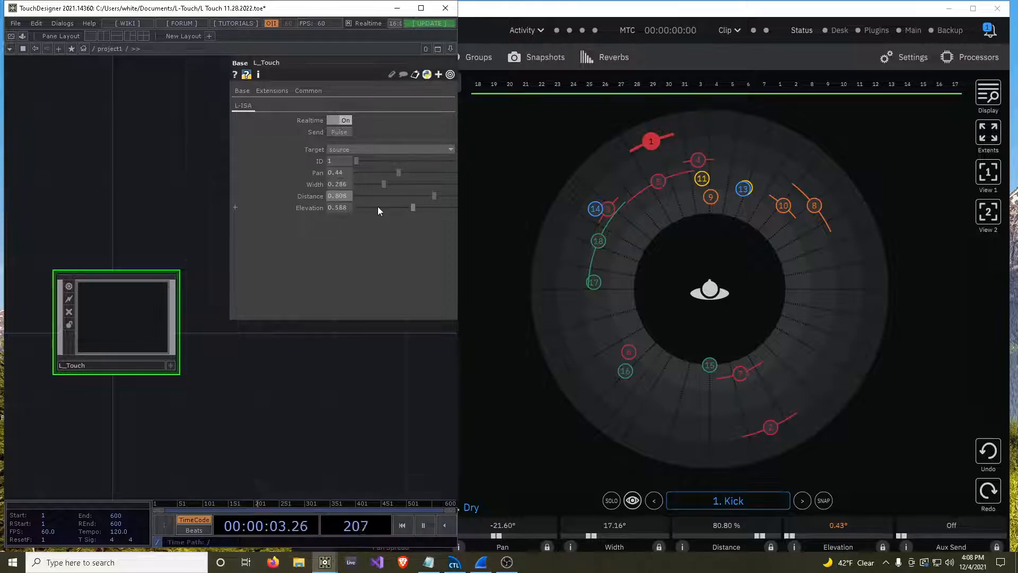
In L-ISA Controller's OSC settings, enable sending to the This Machine device.
{"action": "left_click", "coordinate": [666, 9]}
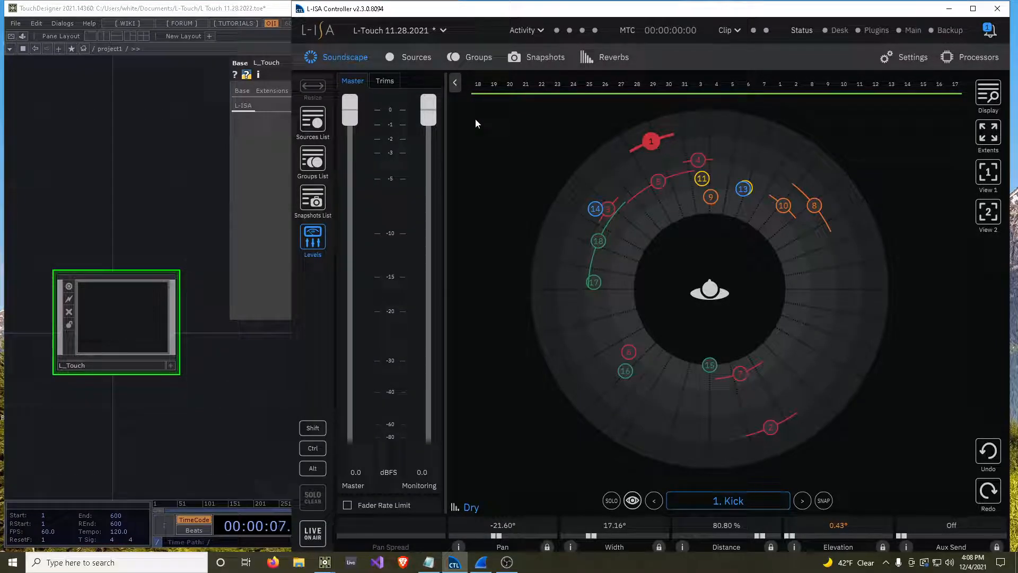
{"action": "left_click", "coordinate": [896, 63]}
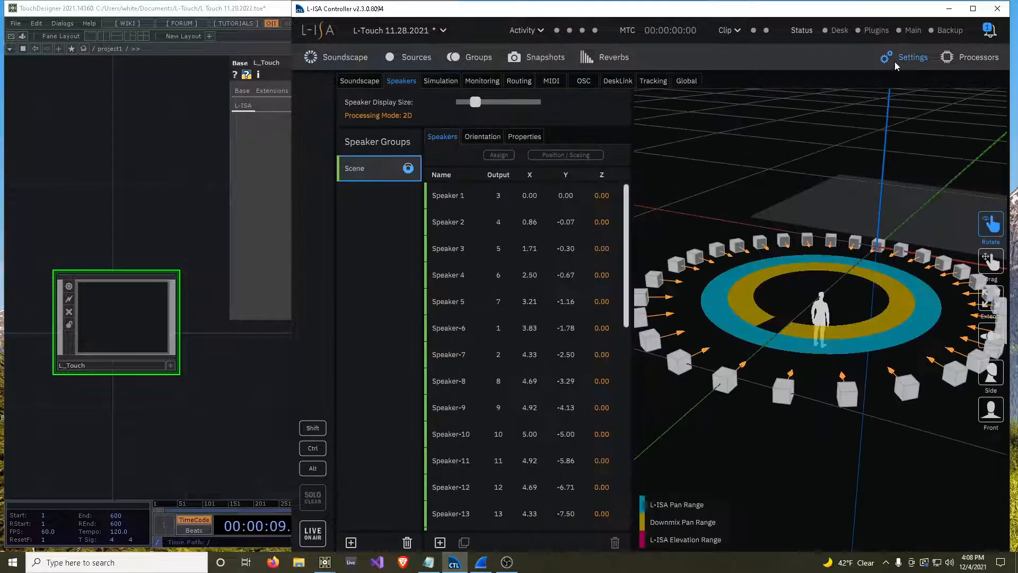
{"action": "left_click", "coordinate": [584, 80]}
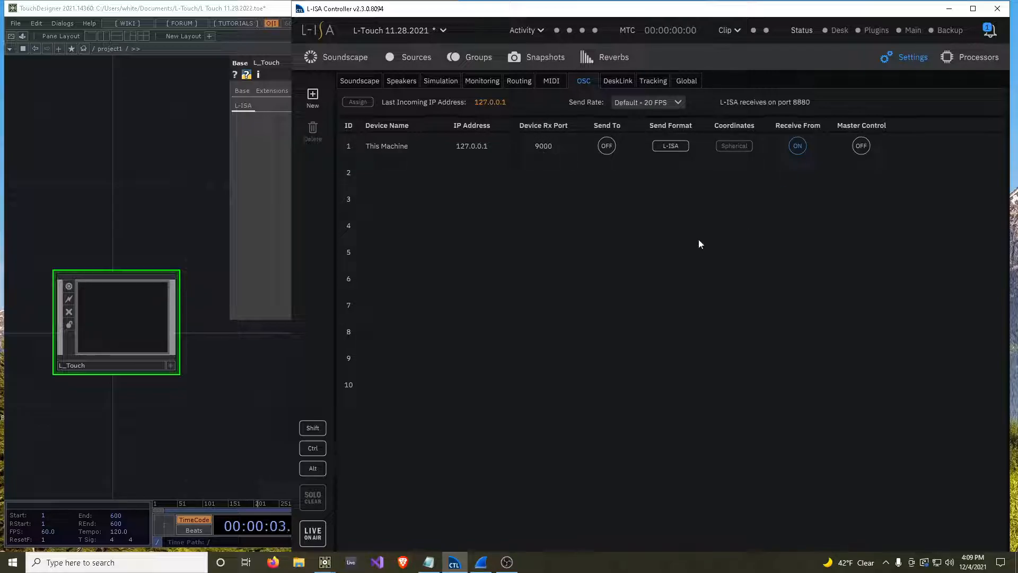
{"action": "left_click", "coordinate": [606, 147]}
Assign This Machine as the OSC output for all sources.
{"action": "left_click", "coordinate": [419, 58]}
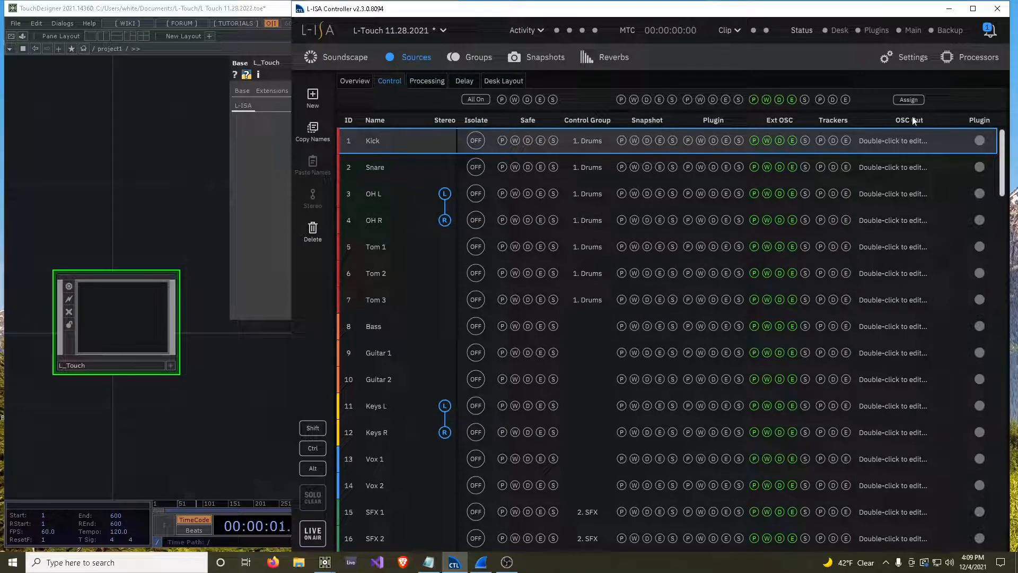
{"action": "scroll", "coordinate": [897, 171], "scroll_direction": "down", "scroll_amount": 3}
{"action": "scroll", "coordinate": [896, 171], "scroll_direction": "down", "scroll_amount": 2}
{"action": "left_click", "coordinate": [879, 333], "text": "shift"}
{"action": "scroll", "coordinate": [909, 337], "scroll_direction": "up", "scroll_amount": 3}
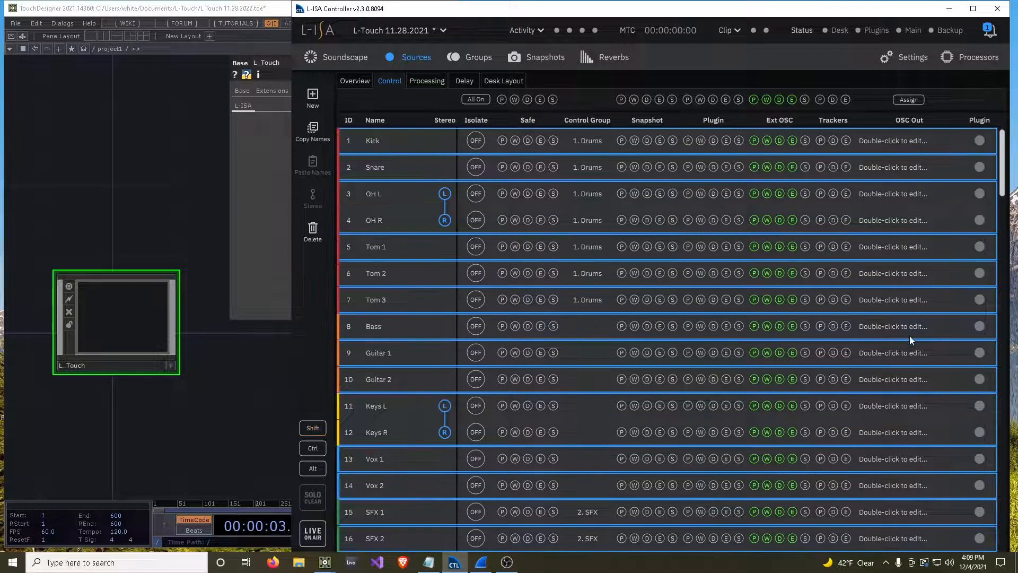
{"action": "left_click", "coordinate": [902, 101]}
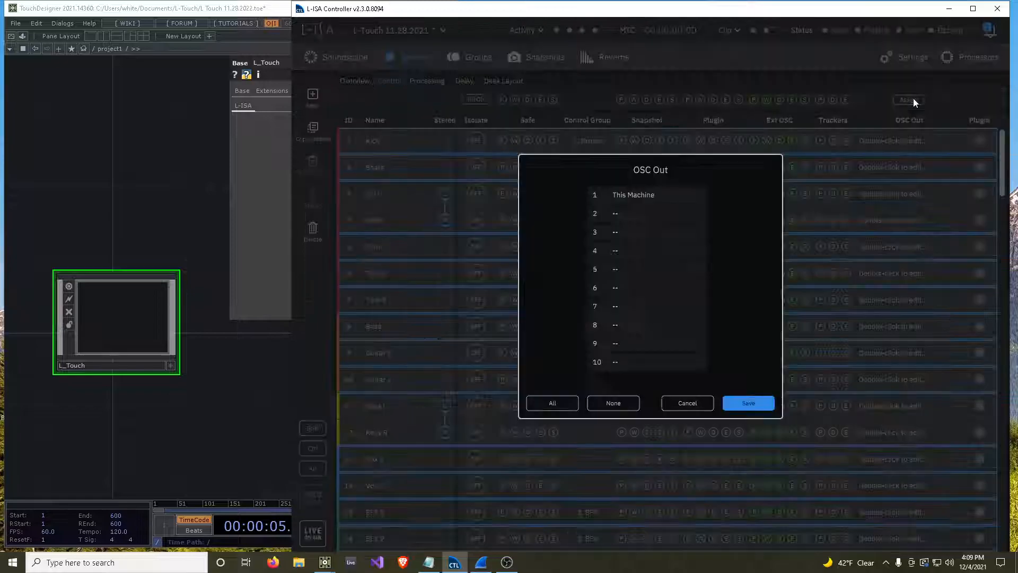
{"action": "left_click", "coordinate": [646, 194]}
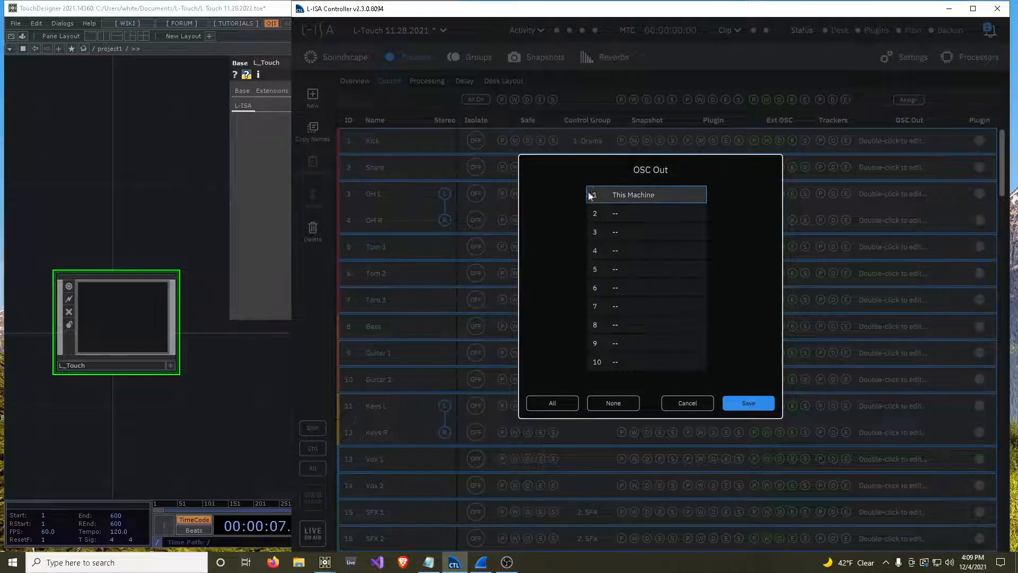
{"action": "left_click", "coordinate": [750, 401]}
{"action": "left_click", "coordinate": [942, 246]}
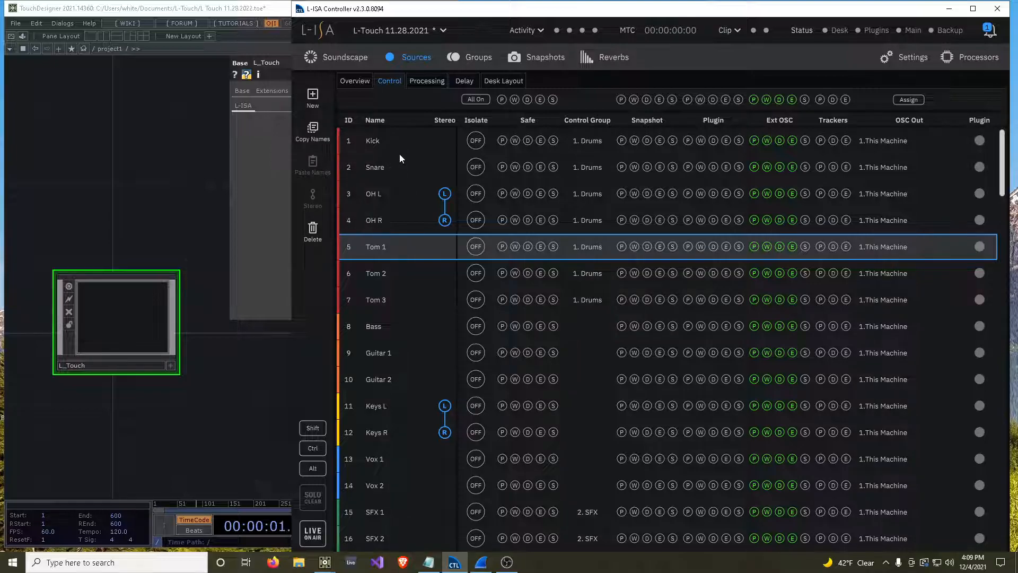
In the soundscape, move source 5 (Tom 1) to about 3.5° pan and 62% distance.
{"action": "left_click", "coordinate": [353, 61]}
{"action": "left_click_drag", "start_coordinate": [656, 186], "coordinate": [716, 155]}
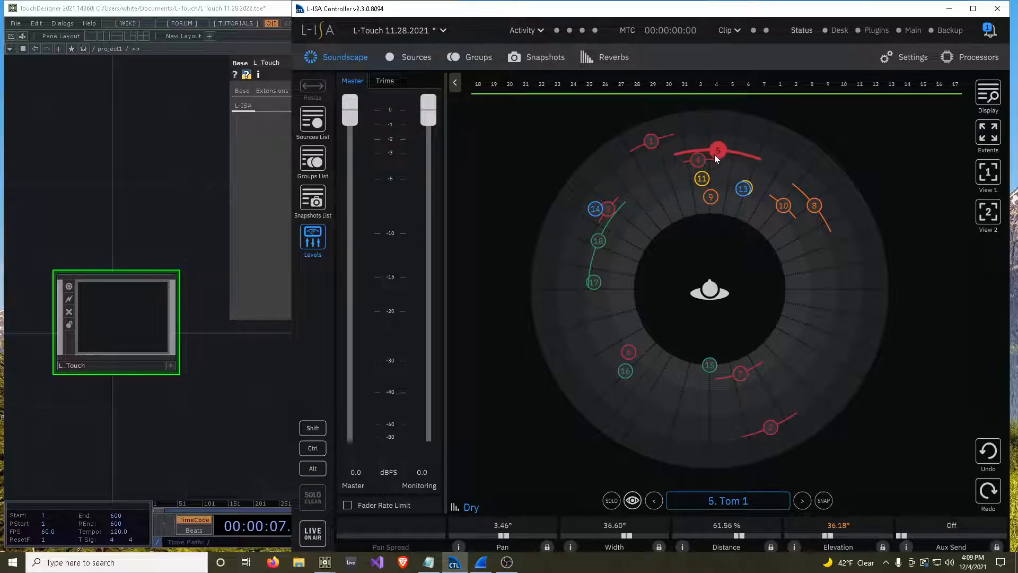
Switch to TouchDesigner and add an OSC In CHOP in an empty area inside the L_Touch network.
{"action": "left_click", "coordinate": [172, 180]}
{"action": "left_click", "coordinate": [422, 8]}
{"action": "left_click_drag", "start_coordinate": [311, 313], "coordinate": [665, 281]}
{"action": "scroll", "coordinate": [464, 287], "scroll_direction": "up", "scroll_amount": 5}
{"action": "left_click_drag", "start_coordinate": [417, 281], "coordinate": [608, 286]}
{"action": "scroll", "coordinate": [360, 275], "scroll_direction": "up", "scroll_amount": 5}
{"action": "left_click_drag", "start_coordinate": [303, 354], "coordinate": [382, 406]}
{"action": "key", "text": "Tab"}
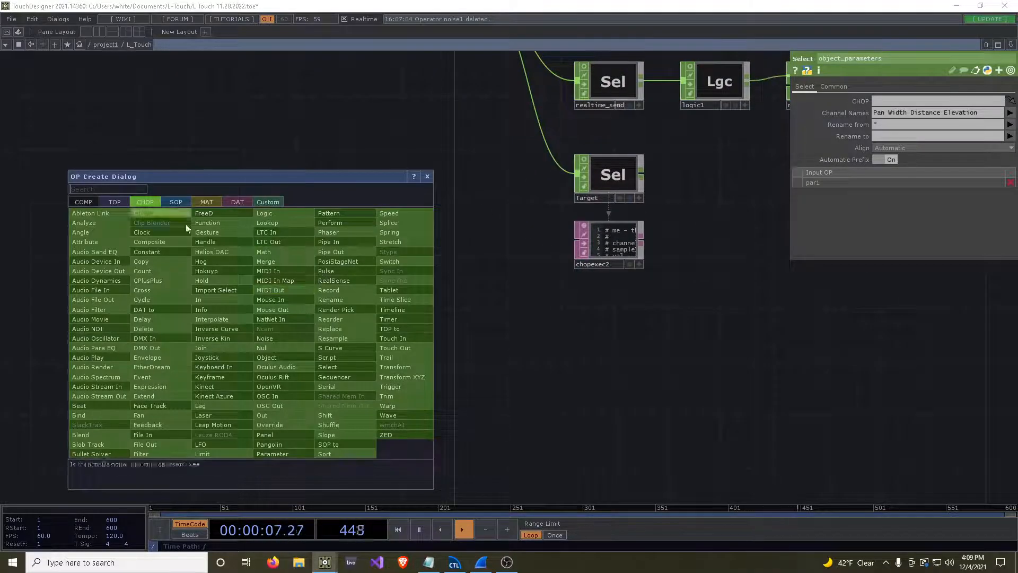
{"action": "type", "text": "osc"}
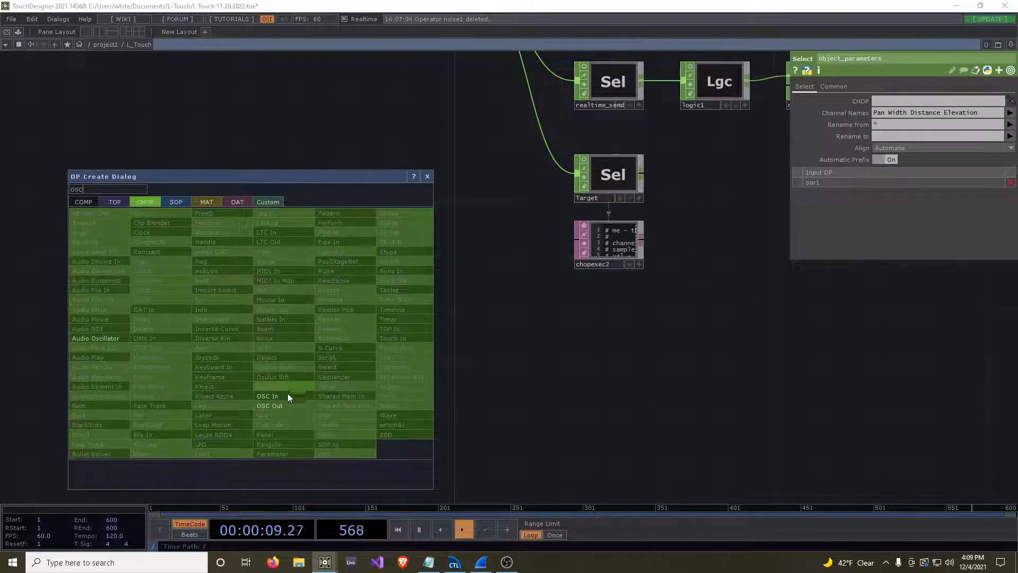
{"action": "left_click", "coordinate": [288, 396]}
{"action": "left_click", "coordinate": [291, 318]}
Move Tom 1 to about -10° pan in the soundscape and set the OSC In CHOP's network port to 9000.
{"action": "key", "text": "super+Down"}
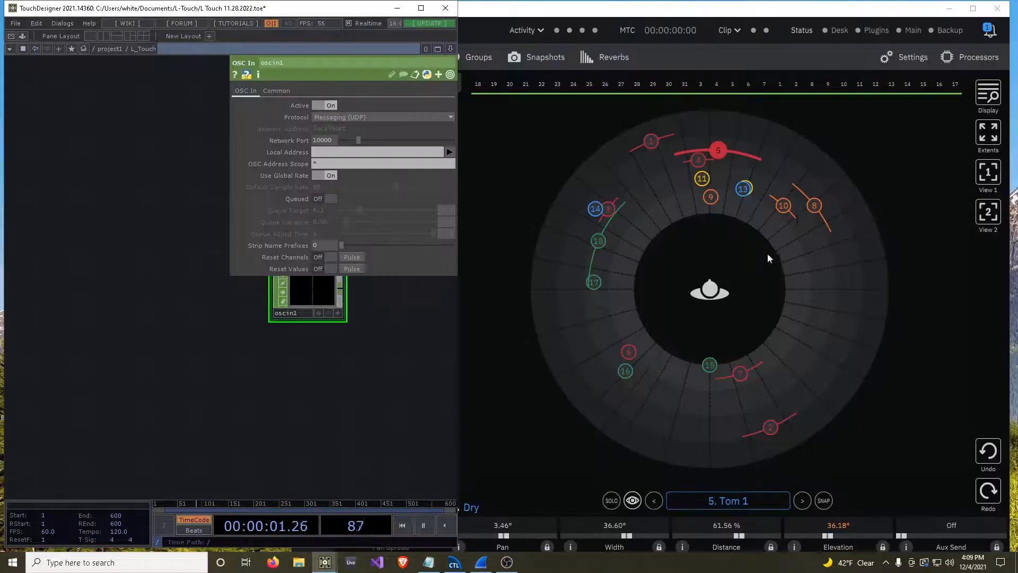
{"action": "left_click_drag", "start_coordinate": [718, 150], "coordinate": [685, 161]}
{"action": "left_click_drag", "start_coordinate": [123, 353], "coordinate": [31, 365]}
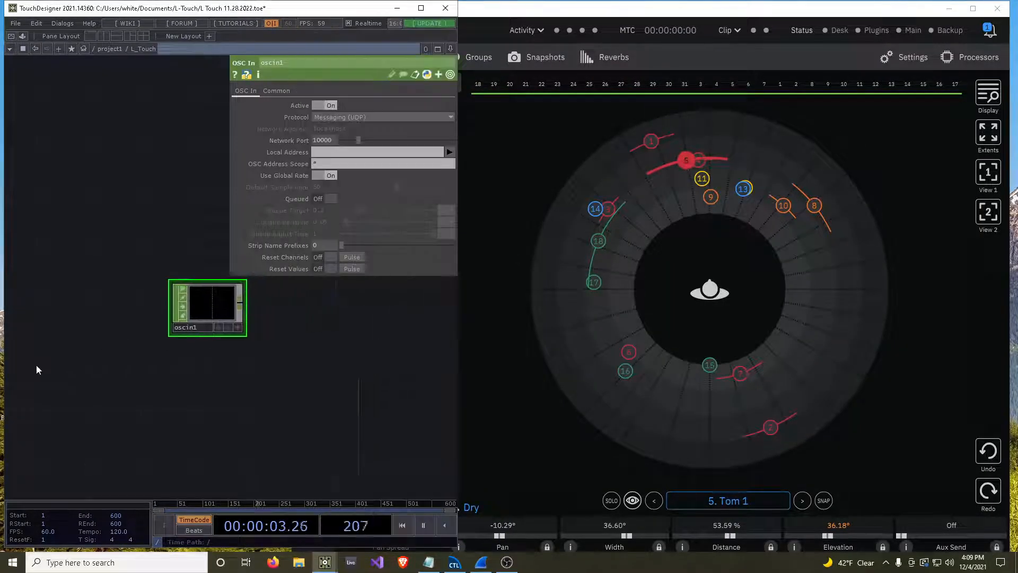
{"action": "type", "text": "9000"}
{"action": "key", "text": "Return"}
Reposition sources 5, 1, 4, 14 and 18 in the L-ISA soundscape to send their pan and distance to the OSC In.
{"action": "left_click_drag", "start_coordinate": [682, 163], "coordinate": [621, 287]}
{"action": "left_click", "coordinate": [648, 157]}
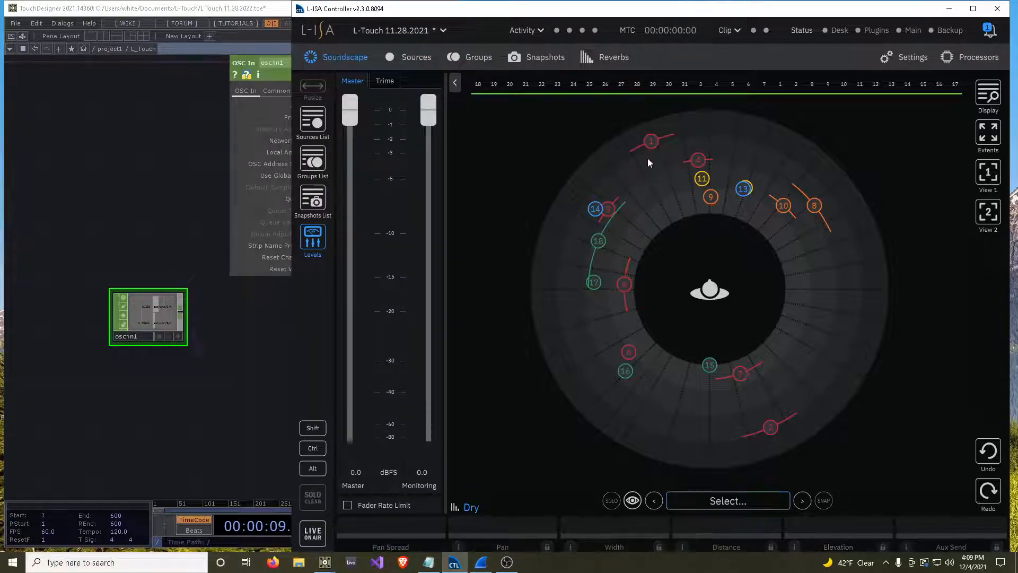
{"action": "left_click_drag", "start_coordinate": [649, 147], "coordinate": [722, 143]}
{"action": "left_click_drag", "start_coordinate": [698, 160], "coordinate": [741, 188]}
{"action": "left_click_drag", "start_coordinate": [595, 209], "coordinate": [620, 179]}
{"action": "left_click_drag", "start_coordinate": [600, 241], "coordinate": [642, 195]}
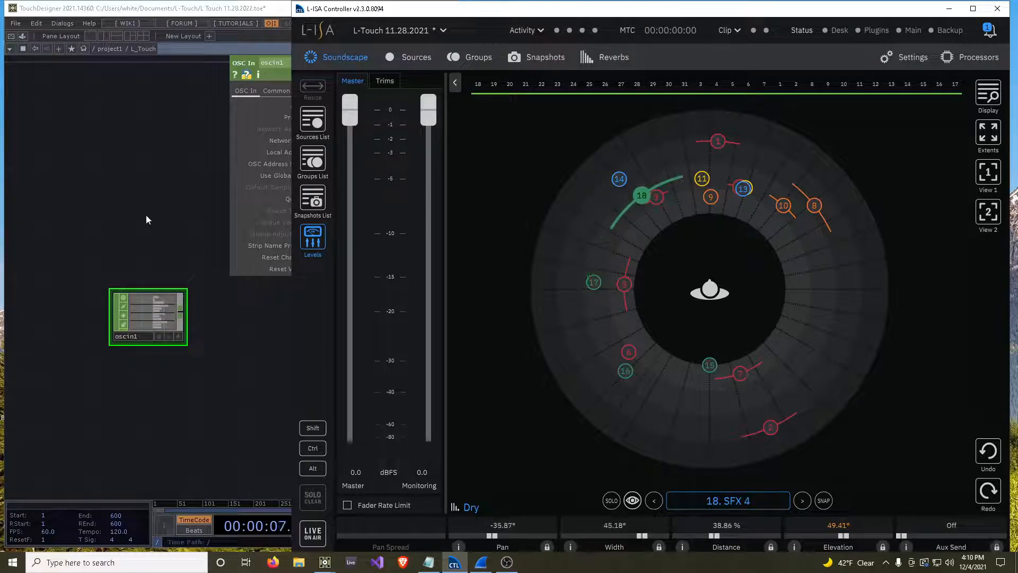
Return to the L_Touch network and rename the OSC In CHOP as l_isa_feedback.
{"action": "left_click", "coordinate": [146, 215]}
{"action": "left_click", "coordinate": [423, 7]}
{"action": "left_click_drag", "start_coordinate": [274, 234], "coordinate": [515, 273]}
{"action": "left_click_drag", "start_coordinate": [507, 380], "coordinate": [539, 328]}
{"action": "left_click_drag", "start_coordinate": [393, 310], "coordinate": [207, 457]}
{"action": "left_click_drag", "start_coordinate": [400, 420], "coordinate": [537, 340]}
{"action": "scroll", "coordinate": [335, 406], "scroll_direction": "up", "scroll_amount": 4}
{"action": "type", "text": "l_isa_feedback"}
{"action": "key", "text": "Return"}
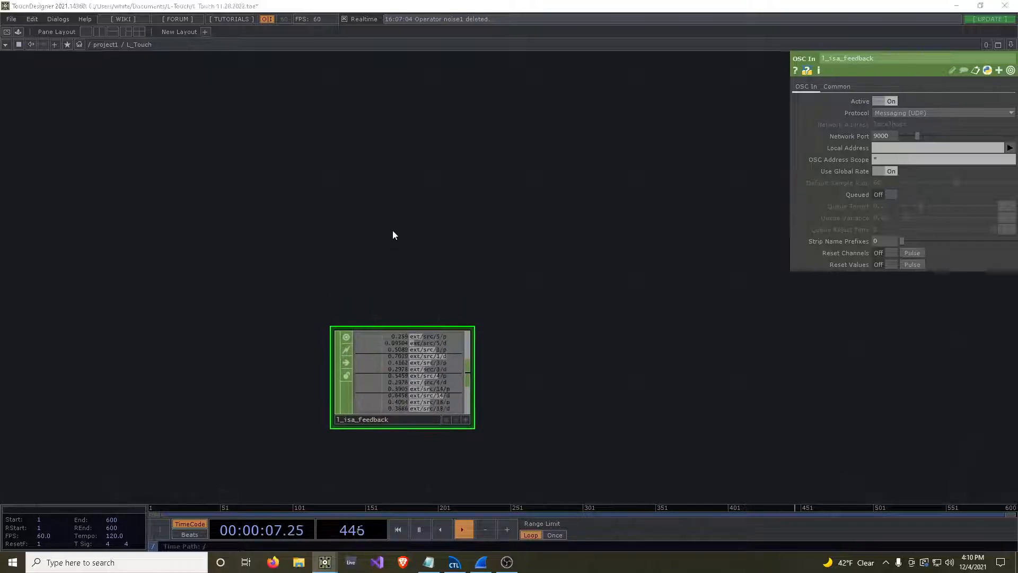
Add a Constant CHOP above l_isa_feedback.
{"action": "key", "text": "Tab"}
{"action": "type", "text": "const"}
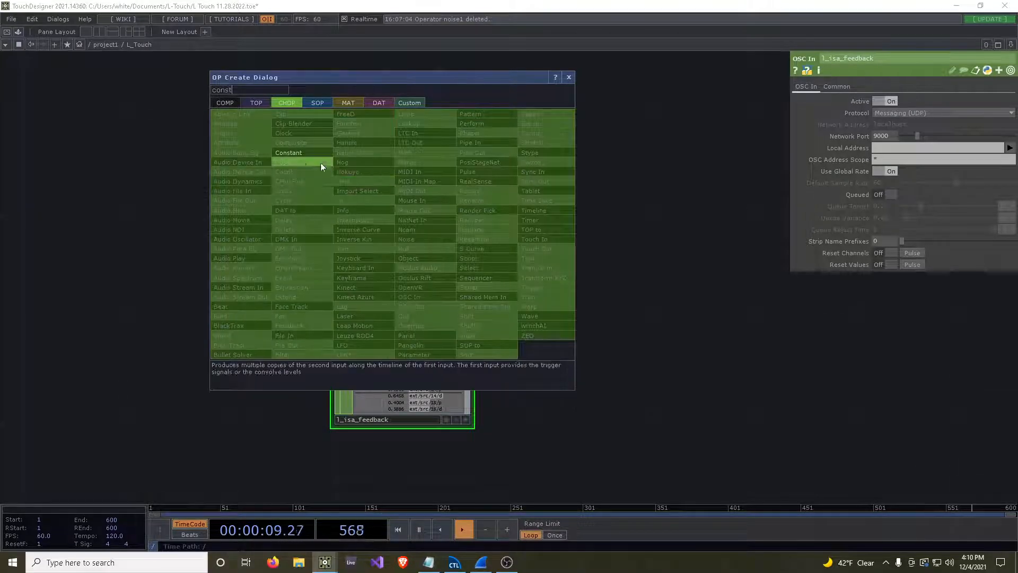
{"action": "key", "text": "Return"}
{"action": "left_click", "coordinate": [405, 242]}
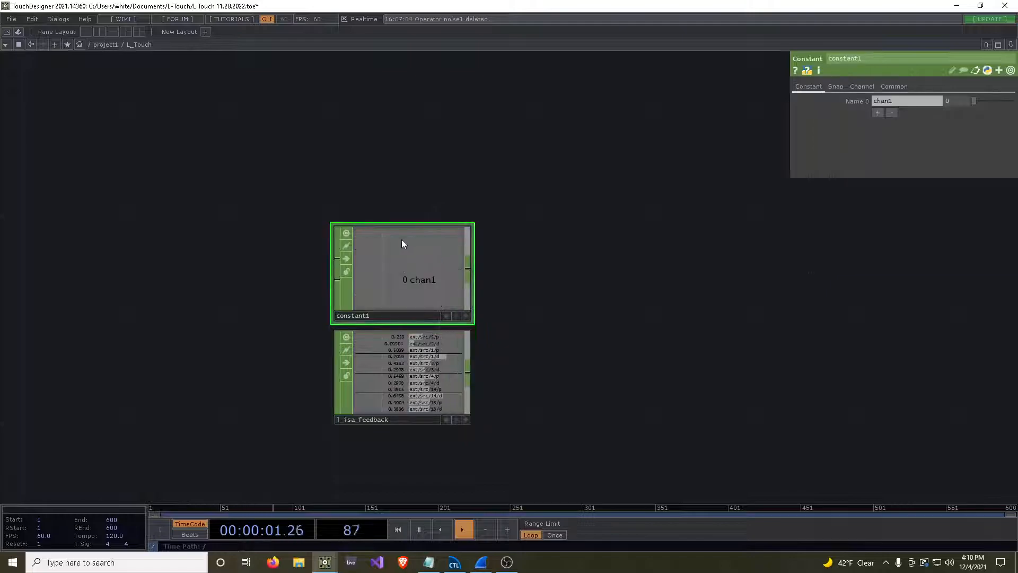
{"action": "left_click_drag", "start_coordinate": [389, 278], "coordinate": [391, 256]}
{"action": "scroll", "coordinate": [469, 314], "scroll_direction": "up", "scroll_amount": 3}
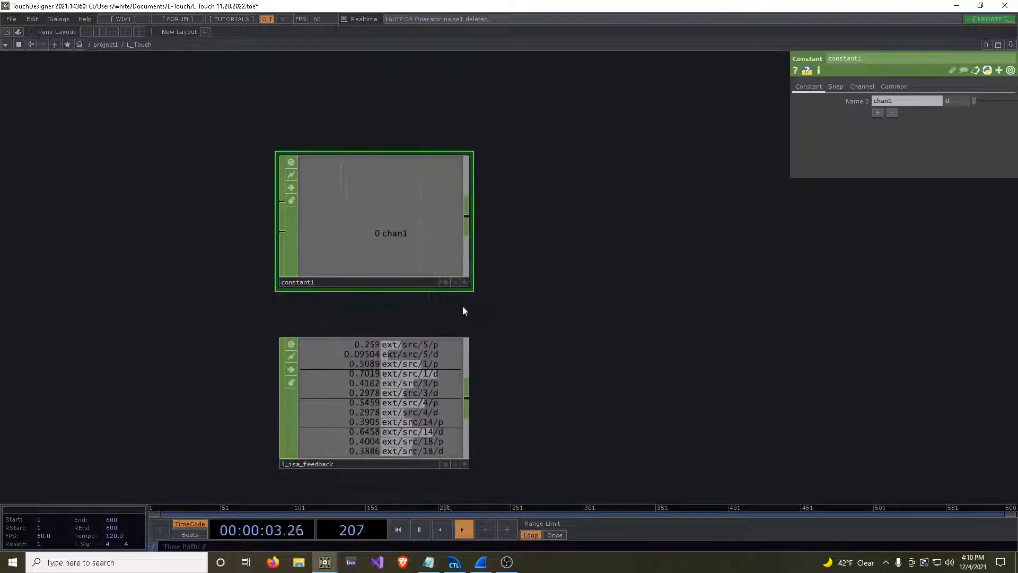
Open the Constant's first channel name in the external text editor, replace it with [""], and place the editor beside the network nodes.
{"action": "right_click", "coordinate": [883, 100]}
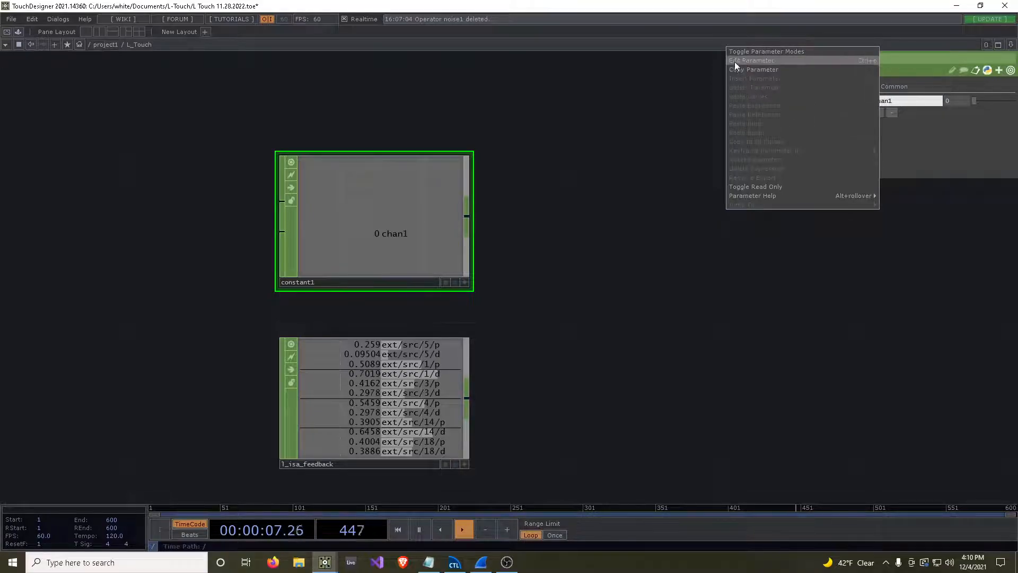
{"action": "left_click", "coordinate": [753, 61]}
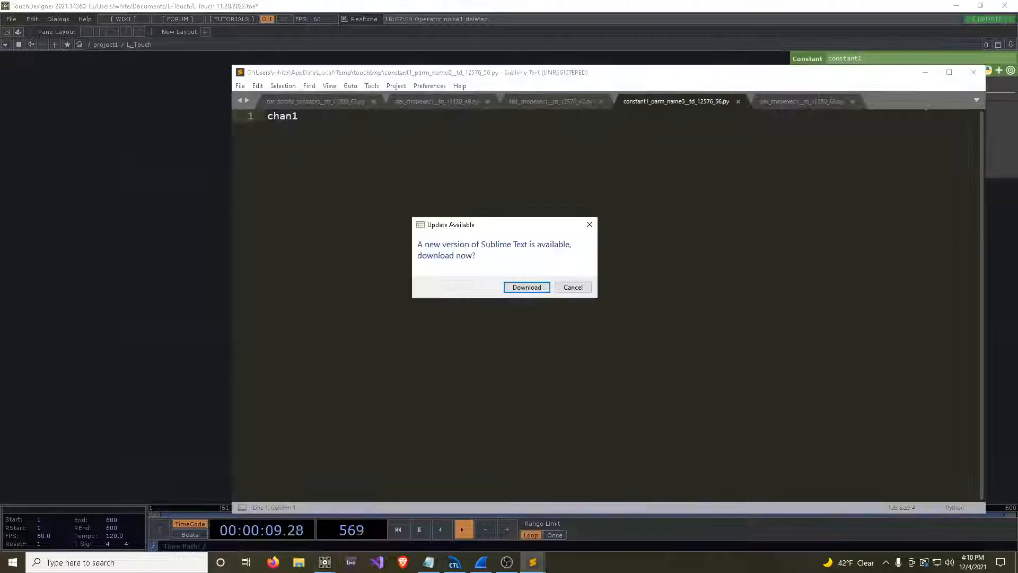
{"action": "left_click", "coordinate": [572, 288]}
{"action": "key", "text": "ctrl+a"}
{"action": "type", "text": "[]"}
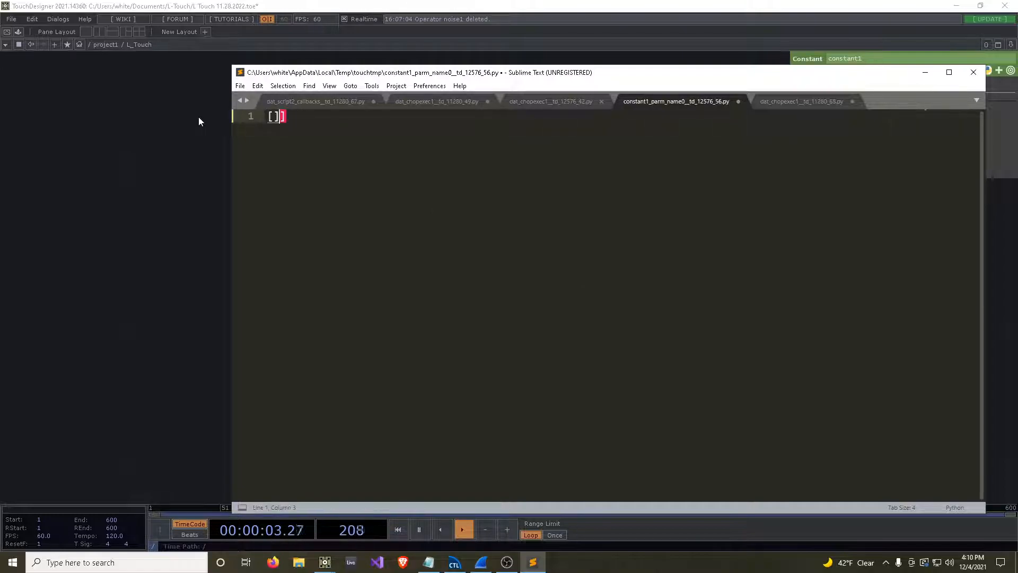
{"action": "key", "text": "BackSpace"}
{"action": "type", "text": "\""}
{"action": "left_click_drag", "start_coordinate": [333, 77], "coordinate": [672, 62]}
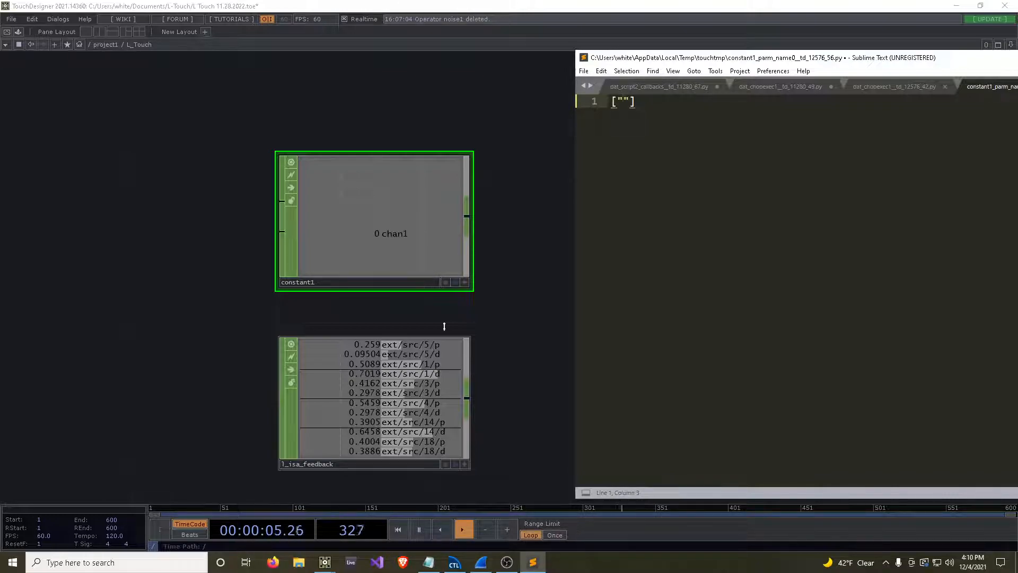
Write "ext/src/{}/p".format(me.parent().par.Id) as the first entry of the channel-name list.
{"action": "type", "text": "ext/sr"}
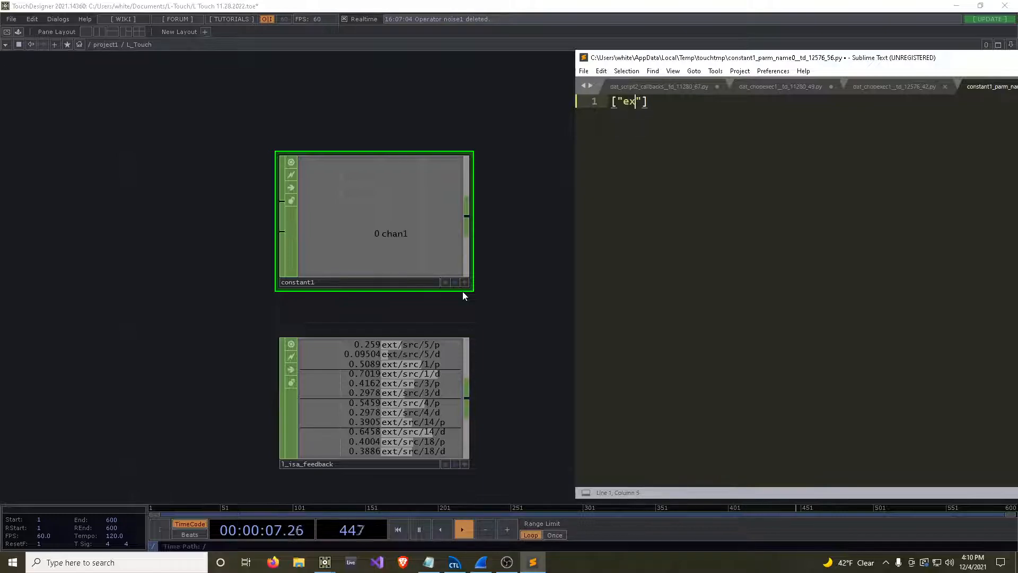
{"action": "type", "text": "c"}
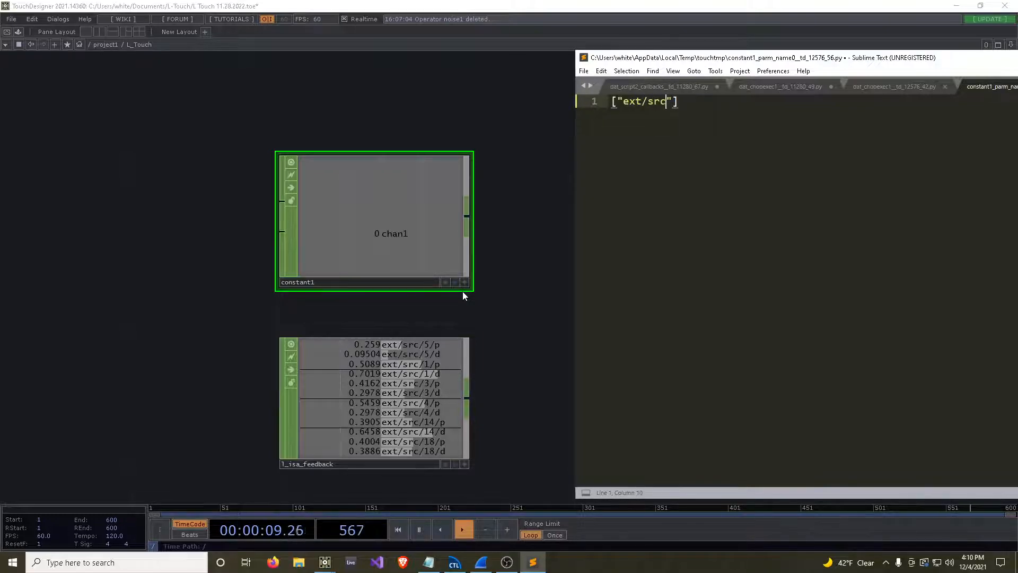
{"action": "type", "text": "/"}
{"action": "type", "text": "{}/"}
{"action": "type", "text": "p\".form"}
{"action": "type", "text": "at("}
{"action": "type", "text": "me.parent()"}
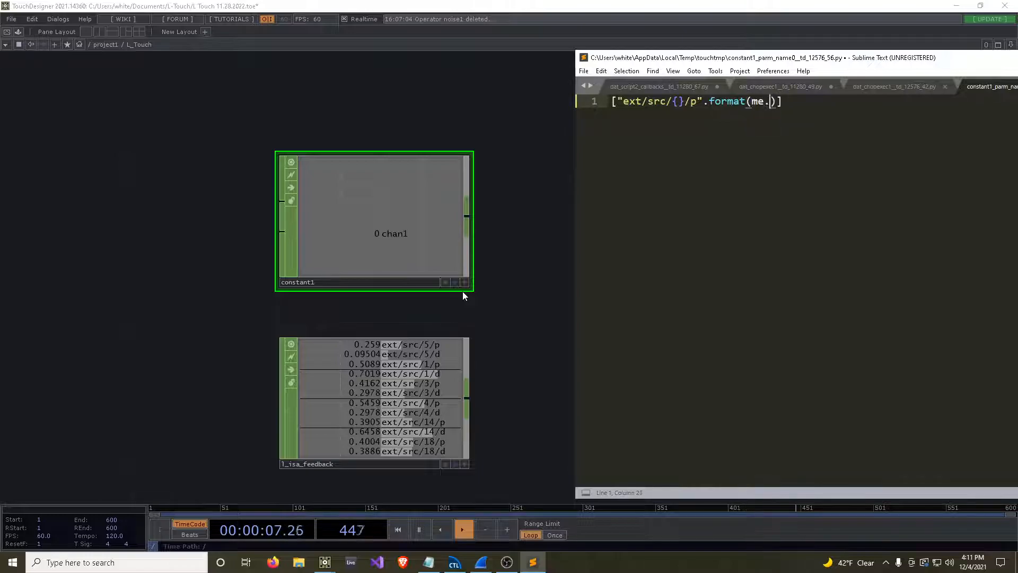
{"action": "type", "text": "ar."}
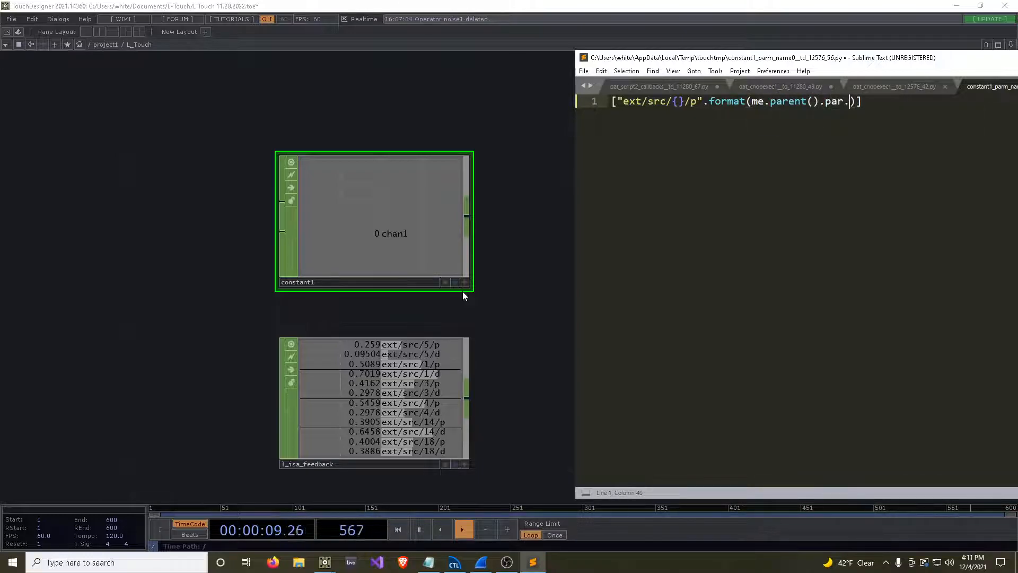
{"action": "type", "text": "Id"}
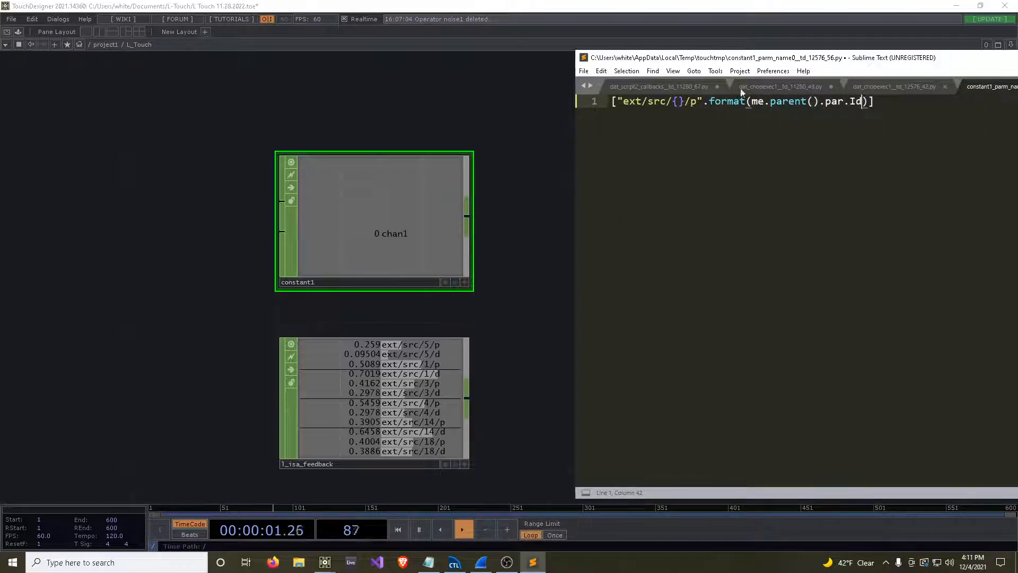
Duplicate the first list entry as a second one, separated by a comma, and change its address ending to /w.
{"action": "left_click_drag", "start_coordinate": [793, 59], "coordinate": [427, 56]}
{"action": "left_click_drag", "start_coordinate": [497, 99], "coordinate": [246, 98]}
{"action": "key", "text": "ctrl+c"}
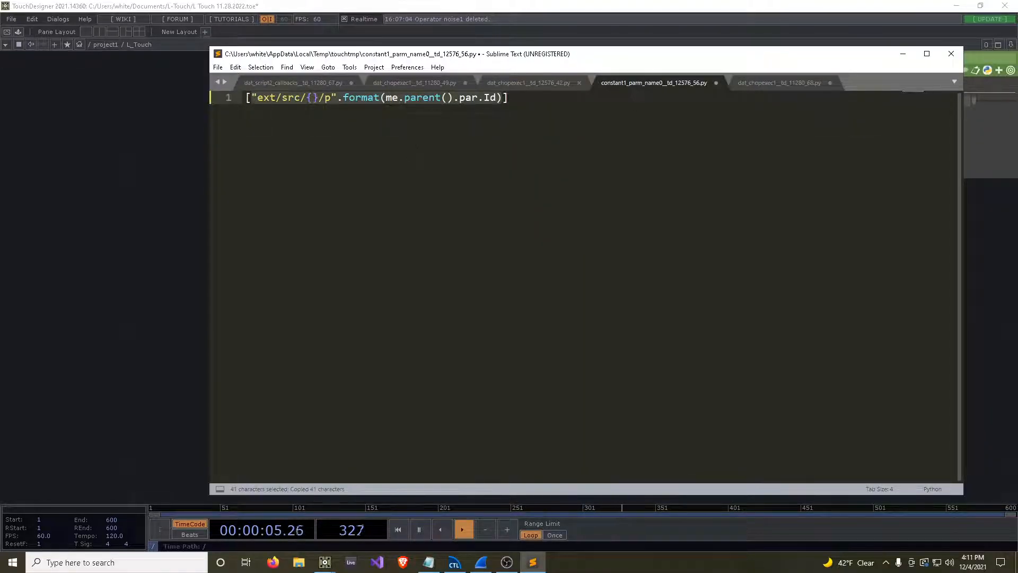
{"action": "left_click", "coordinate": [501, 98]}
{"action": "type", "text": ","}
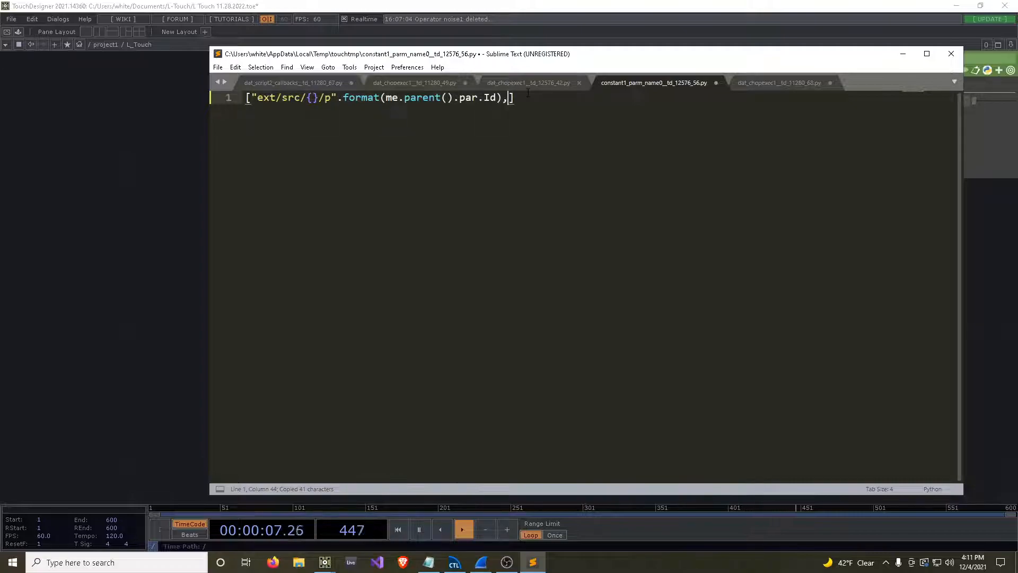
{"action": "key", "text": "ctrl+v"}
{"action": "left_click", "coordinate": [595, 98]}
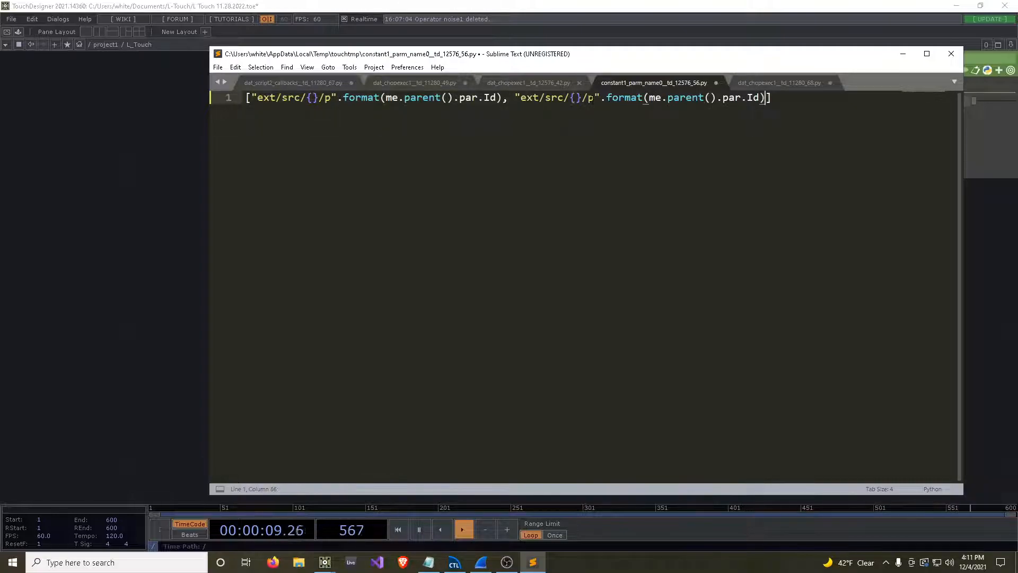
{"action": "key", "text": "BackSpace"}
{"action": "type", "text": "w"}
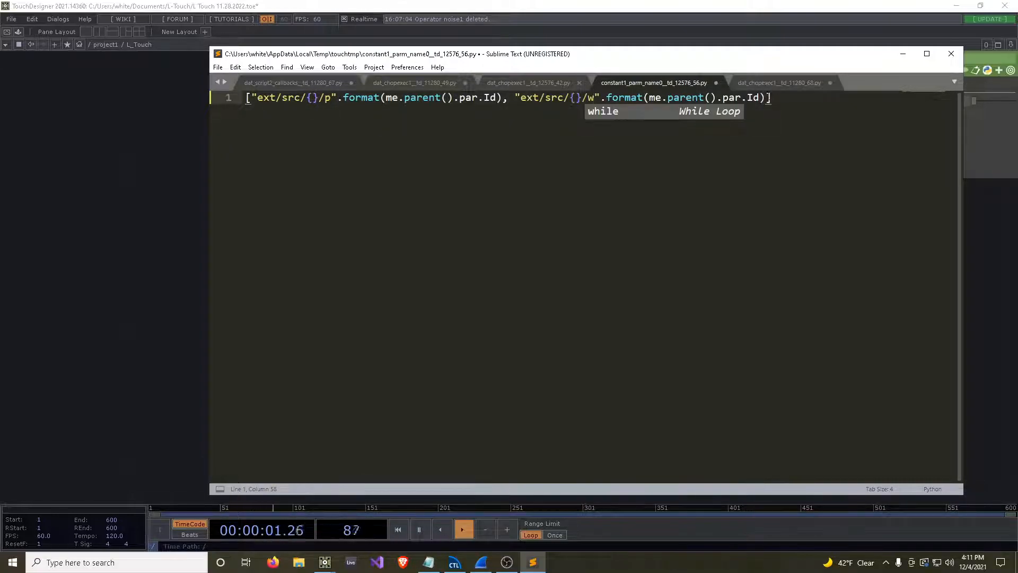
Append a third copy of the entry to the list with the address ending /d.
{"action": "left_click", "coordinate": [766, 98]}
{"action": "type", "text": ","}
{"action": "key", "text": "ctrl+v"}
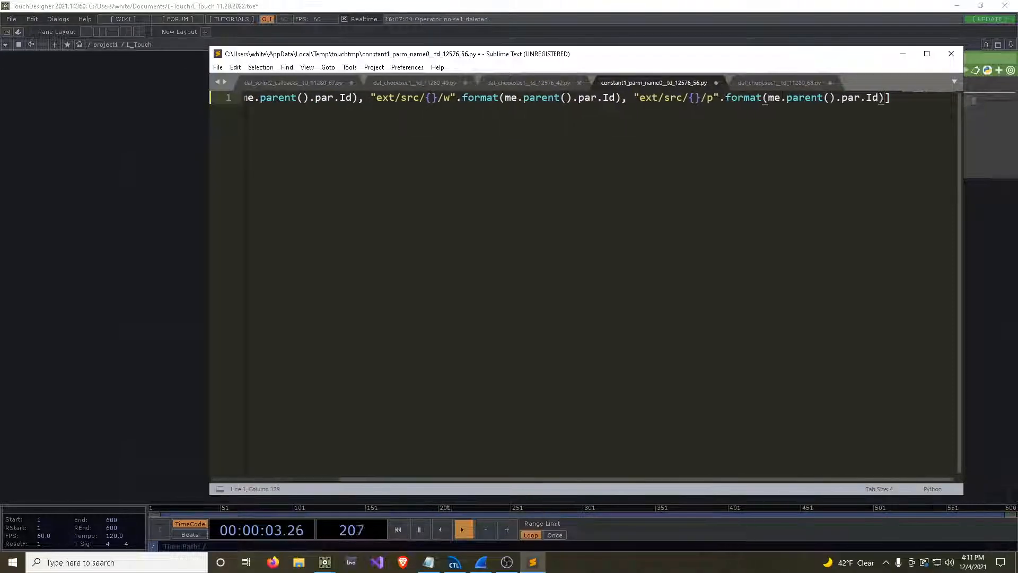
{"action": "left_click", "coordinate": [713, 98]}
{"action": "key", "text": "BackSpace"}
{"action": "type", "text": "d"}
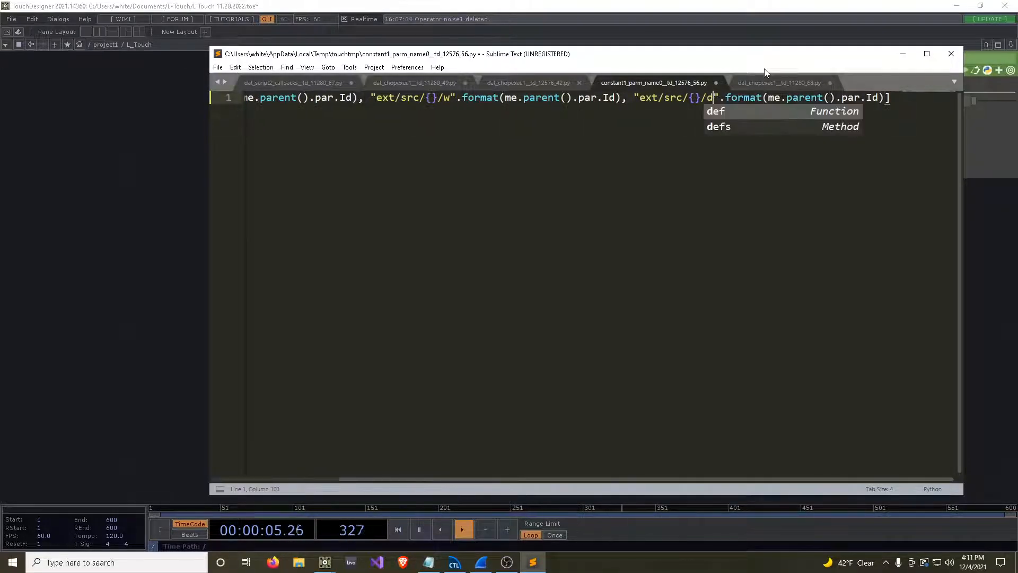
Append a fourth copy of the entry with the address ending /e and save the file.
{"action": "left_click", "coordinate": [885, 99]}
{"action": "type", "text": ","}
{"action": "key", "text": "ctrl+v"}
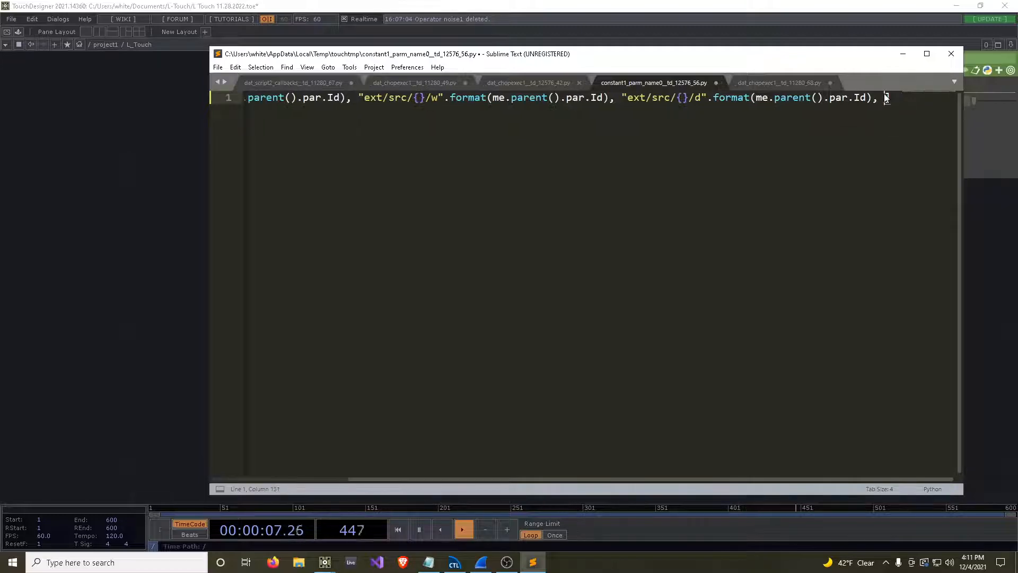
{"action": "key", "text": "BackSpace"}
{"action": "type", "text": "e"}
{"action": "key", "text": "ctrl+s"}
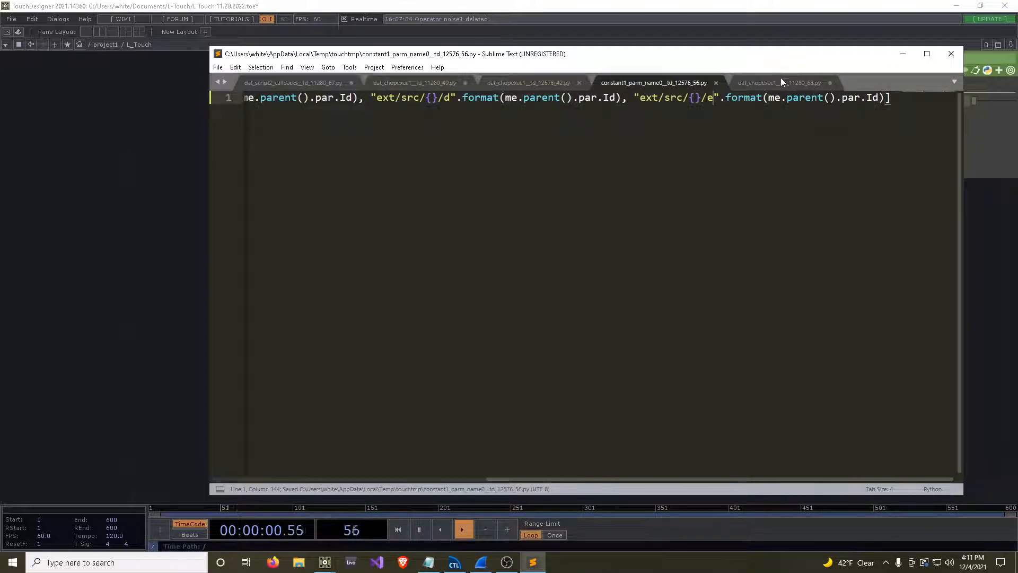
Close the text editor and switch the Constant's name0 parameter to expression mode.
{"action": "left_click", "coordinate": [952, 57]}
{"action": "left_click", "coordinate": [864, 101]}
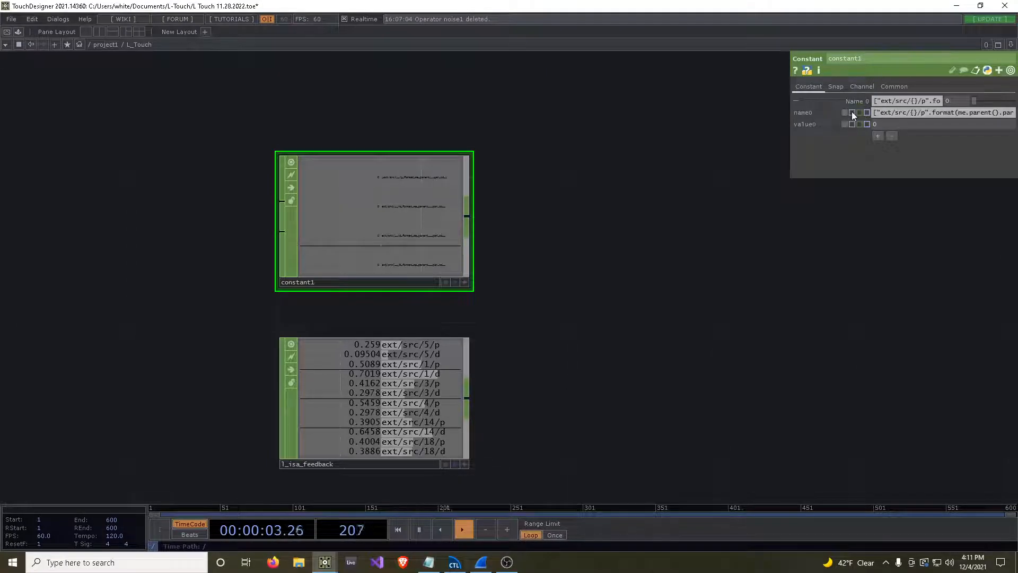
{"action": "left_click", "coordinate": [852, 113]}
{"action": "left_click", "coordinate": [857, 100]}
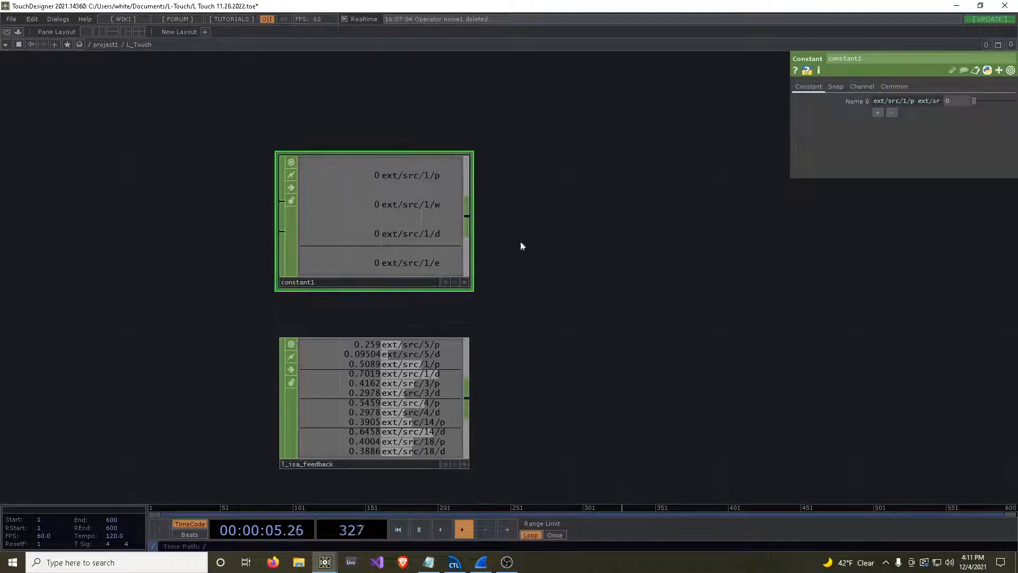
Add a Replace CHOP beside the constant1 and l_isa_feedback nodes.
{"action": "left_click_drag", "start_coordinate": [580, 268], "coordinate": [489, 215]}
{"action": "scroll", "coordinate": [489, 215], "scroll_direction": "down", "scroll_amount": 3}
{"action": "key", "text": "Tab"}
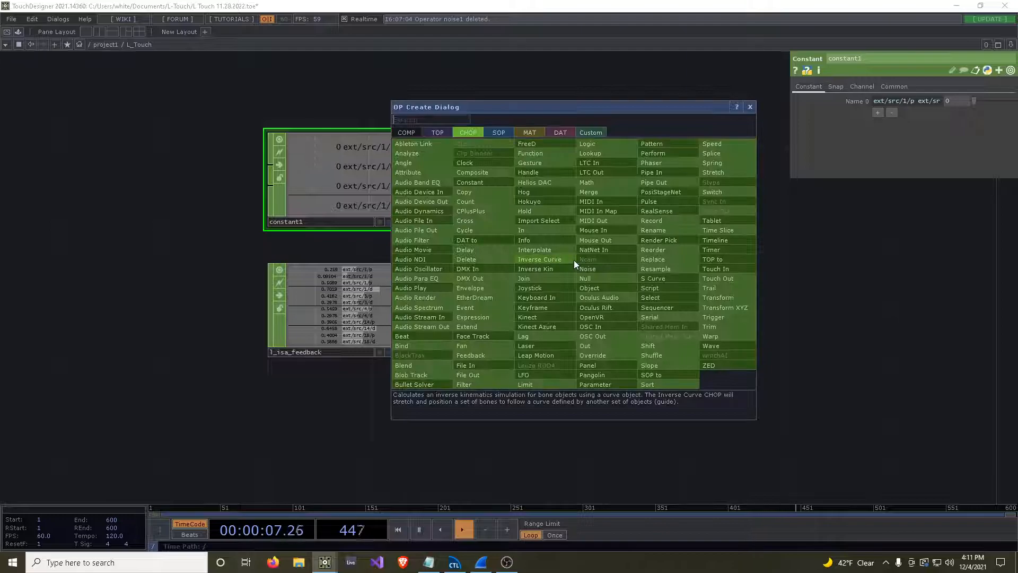
{"action": "left_click", "coordinate": [653, 268]}
{"action": "left_click", "coordinate": [653, 257]}
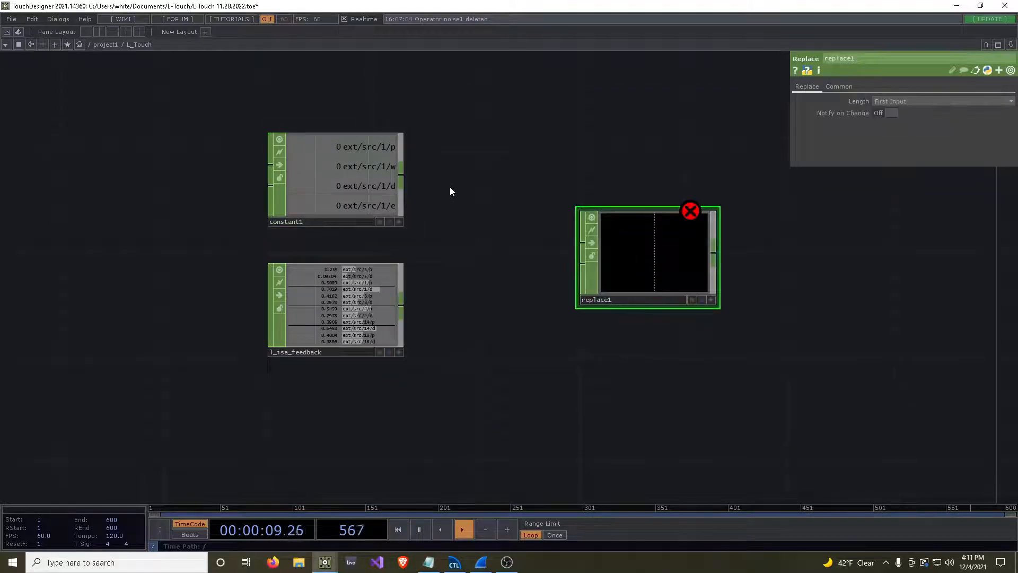
Wire constant1 into the Replace CHOP's first input and l_isa_feedback into its second, and shift the node slightly closer to them.
{"action": "left_click", "coordinate": [404, 175]}
{"action": "left_click", "coordinate": [583, 242]}
{"action": "left_click", "coordinate": [402, 305]}
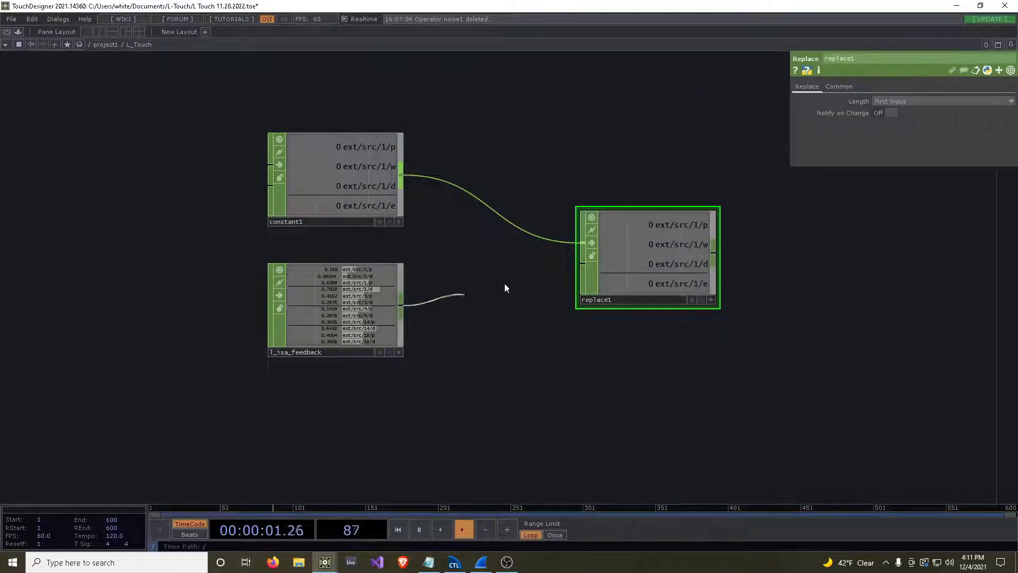
{"action": "left_click", "coordinate": [586, 257]}
{"action": "left_click_drag", "start_coordinate": [640, 247], "coordinate": [617, 244]}
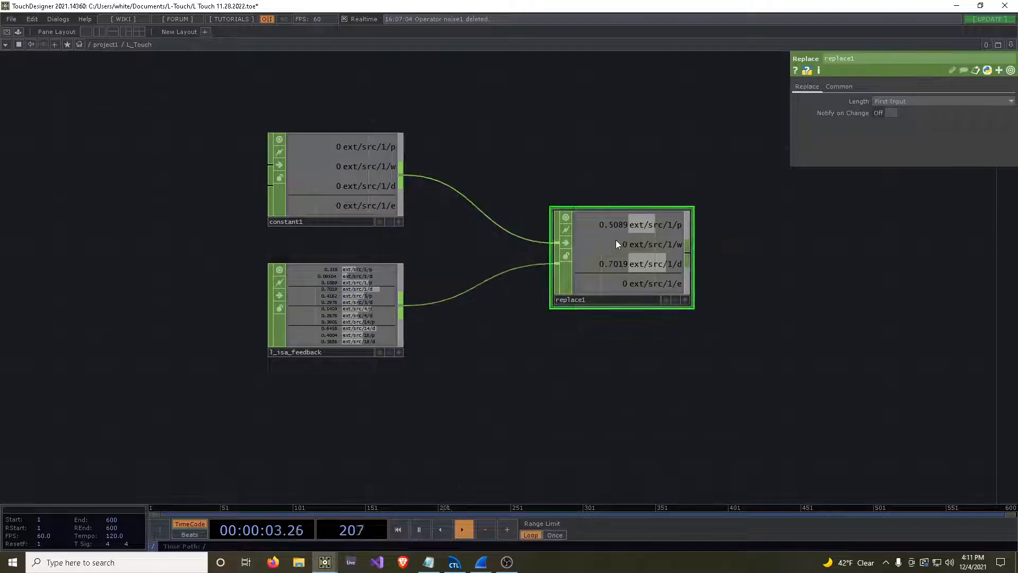
Open the parameters of the parent L_Touch component in a floating window and set its ID to 2.
{"action": "scroll", "coordinate": [336, 166], "scroll_direction": "up", "scroll_amount": 4}
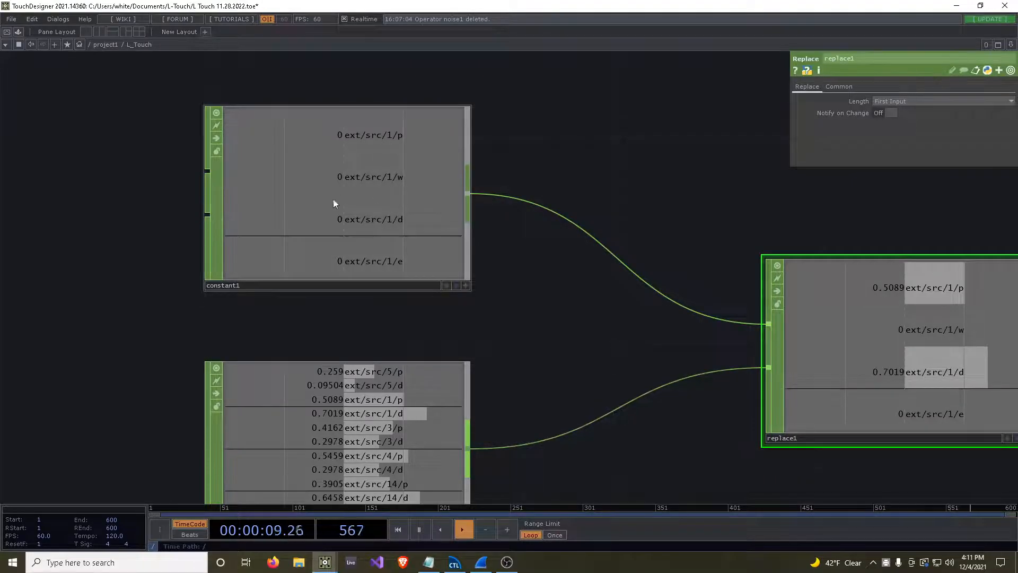
{"action": "left_click_drag", "start_coordinate": [518, 312], "coordinate": [509, 165]}
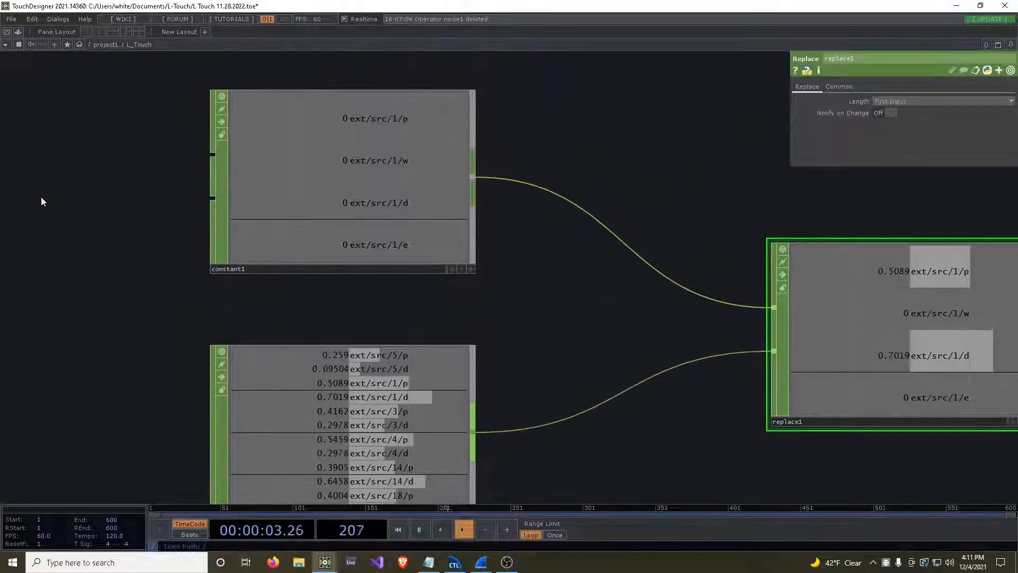
{"action": "right_click", "coordinate": [44, 94]}
{"action": "left_click", "coordinate": [91, 145]}
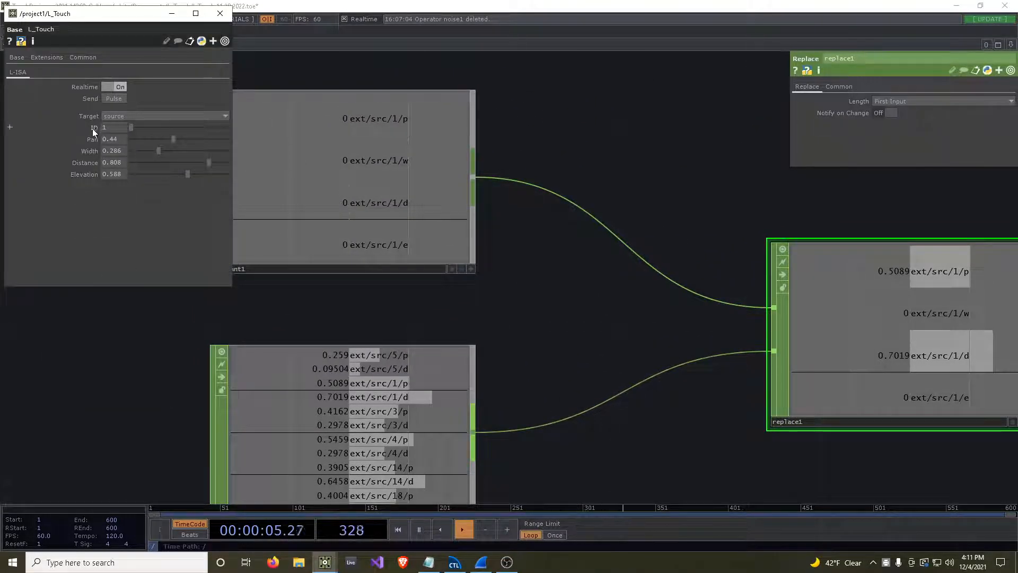
{"action": "type", "text": "1"}
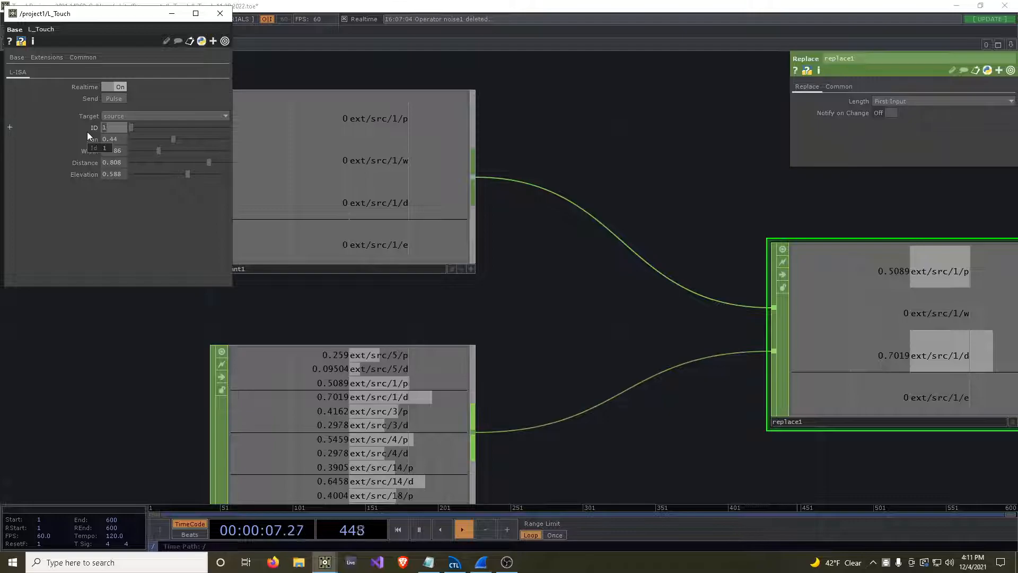
{"action": "type", "text": "2"}
{"action": "key", "text": "Return"}
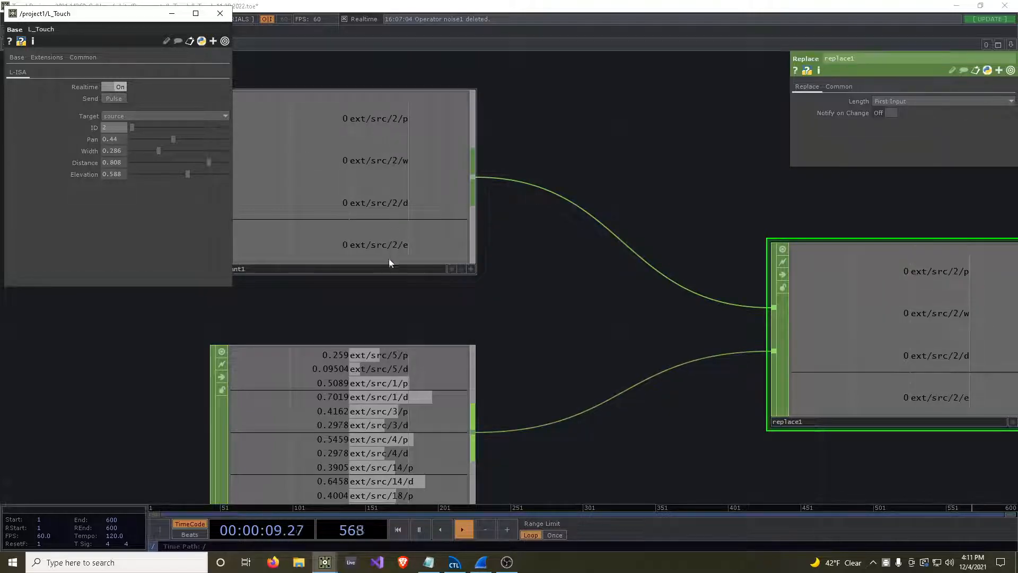
Move source 2 (Snare) in the L-ISA Controller soundscape to about -19° pan and 64% distance, and return to the full-size TouchDesigner network.
{"action": "scroll", "coordinate": [403, 365], "scroll_direction": "down", "scroll_amount": 3}
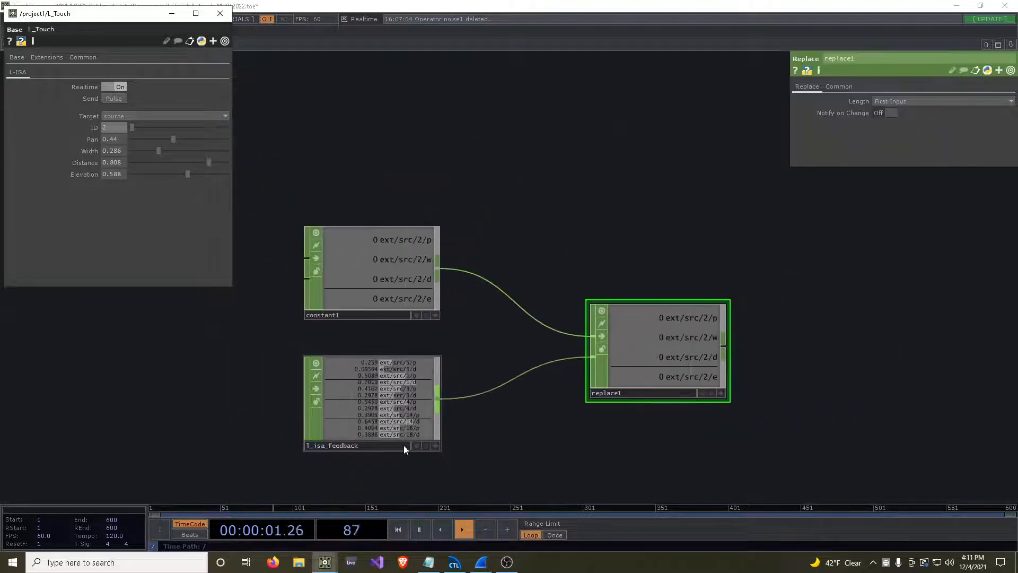
{"action": "scroll", "coordinate": [405, 322], "scroll_direction": "up", "scroll_amount": 3}
{"action": "left_click", "coordinate": [981, 5]}
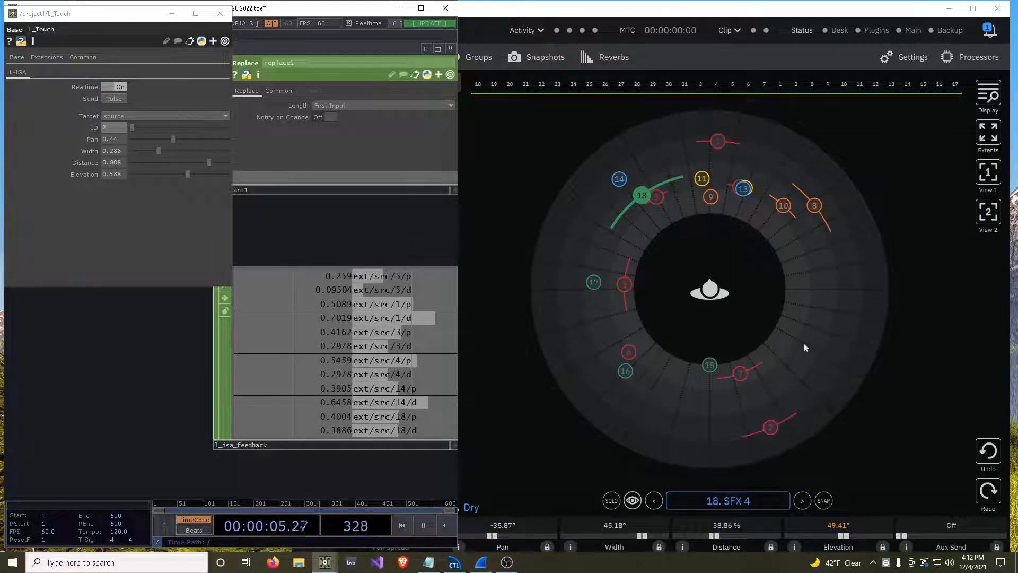
{"action": "left_click_drag", "start_coordinate": [774, 425], "coordinate": [663, 156]}
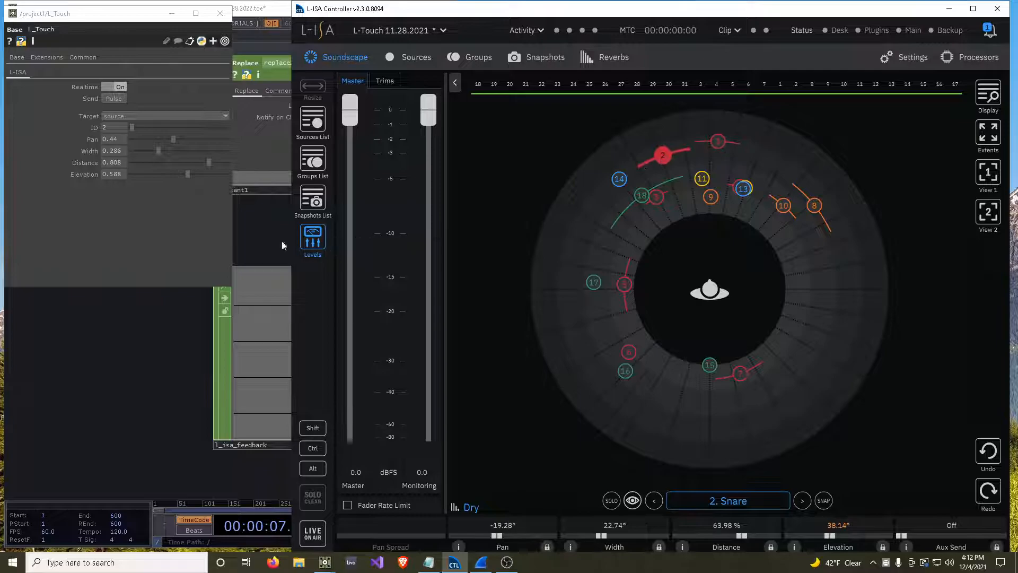
{"action": "left_click", "coordinate": [286, 246]}
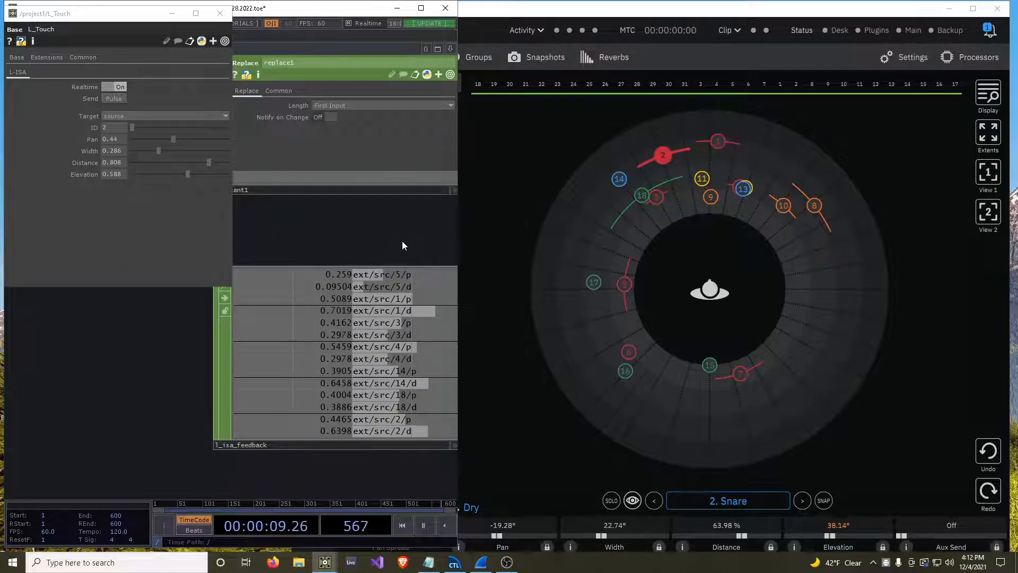
{"action": "left_click", "coordinate": [427, 10]}
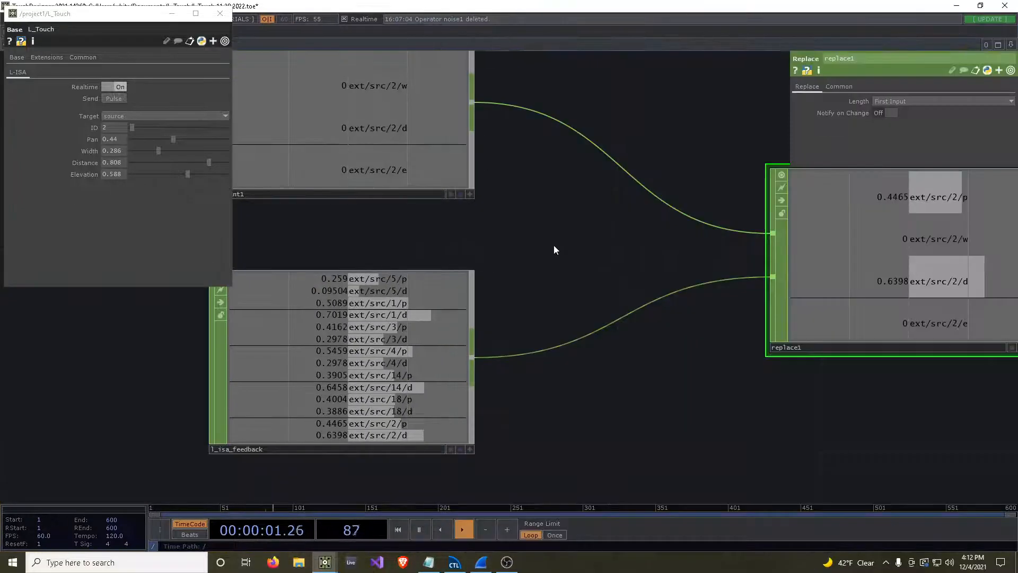
Add a Bind CHOP connected to the output of replace1.
{"action": "scroll", "coordinate": [549, 246], "scroll_direction": "down", "scroll_amount": 5}
{"action": "left_click_drag", "start_coordinate": [646, 404], "coordinate": [608, 410]}
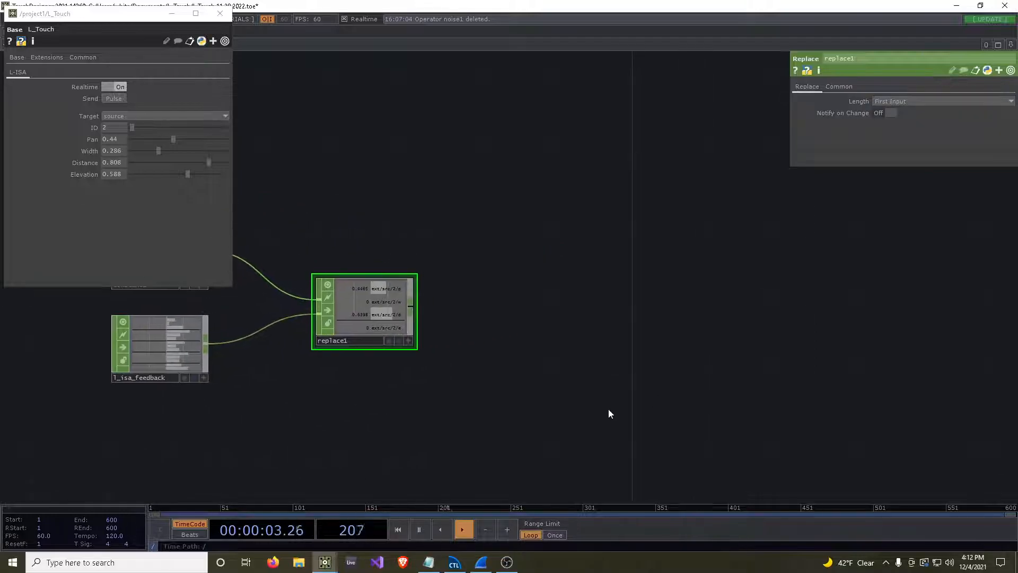
{"action": "right_click", "coordinate": [412, 308]}
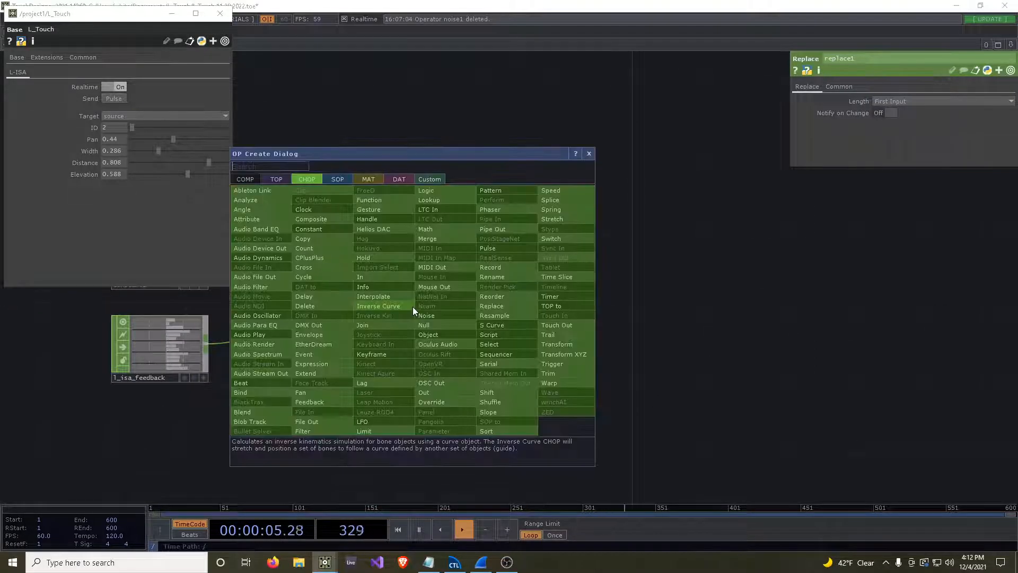
{"action": "type", "text": "bind"}
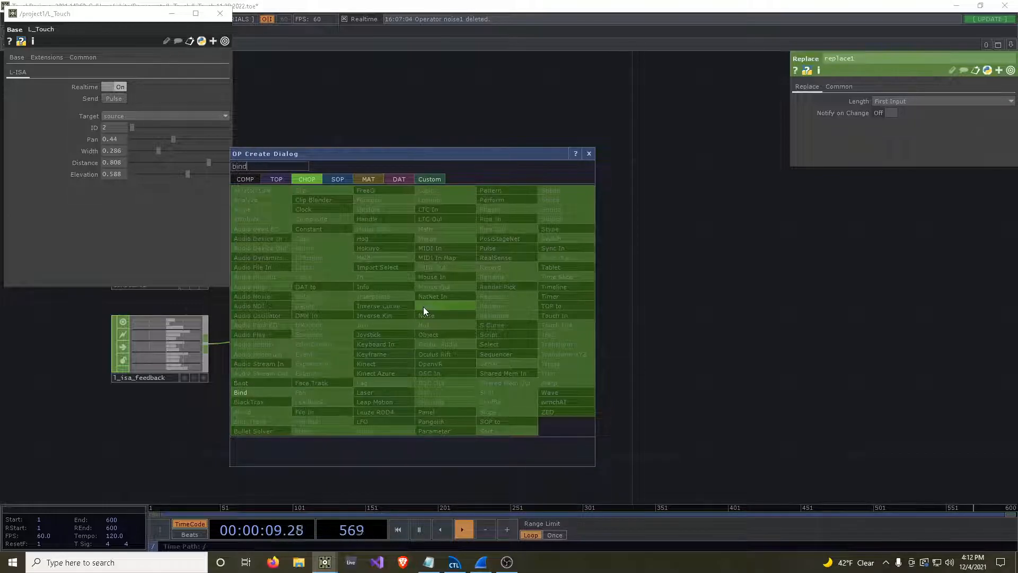
{"action": "left_click", "coordinate": [278, 395]}
{"action": "left_click", "coordinate": [742, 312]}
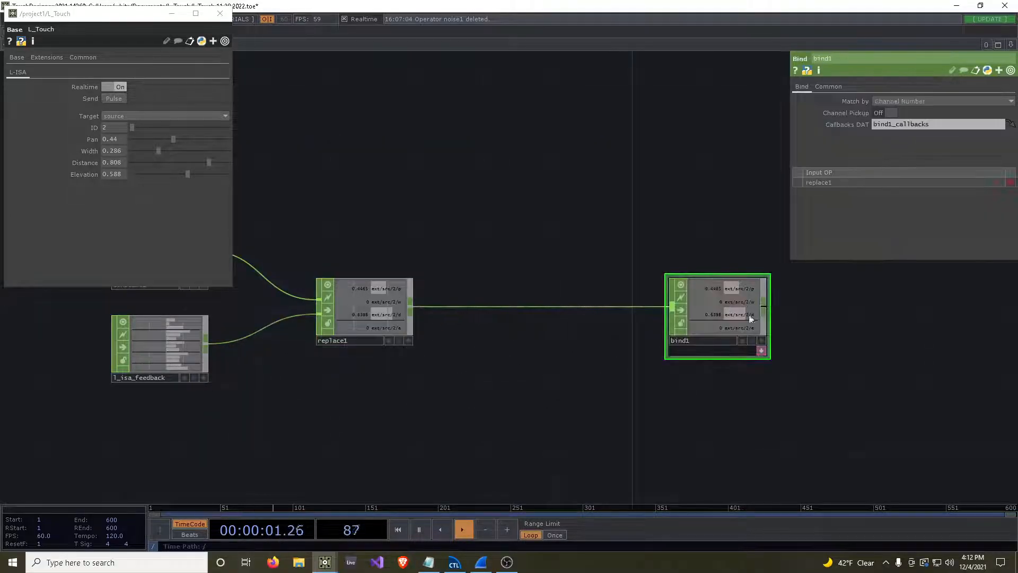
Bind the L_Touch Pan parameter to the ext/src/2/p channel of bind1 with CHOP Bind and collapse its expression.
{"action": "scroll", "coordinate": [843, 350], "scroll_direction": "up", "scroll_amount": 5}
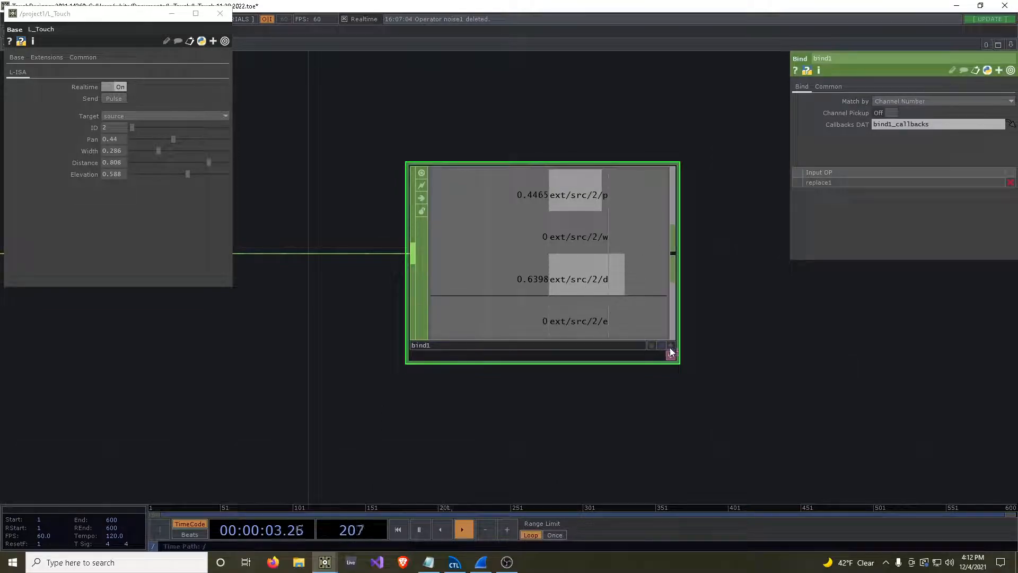
{"action": "left_click", "coordinate": [671, 354]}
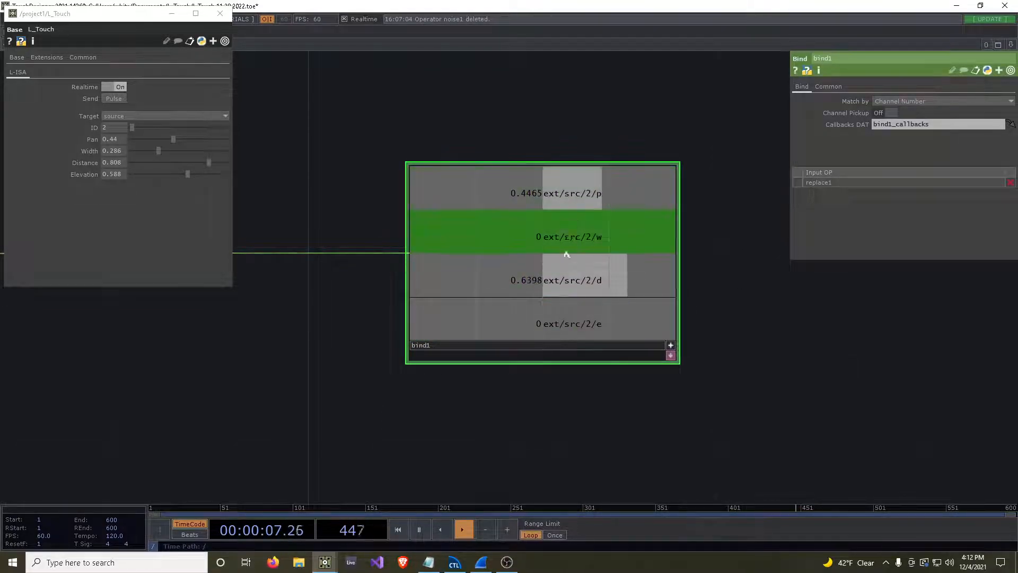
{"action": "left_click", "coordinate": [584, 194]}
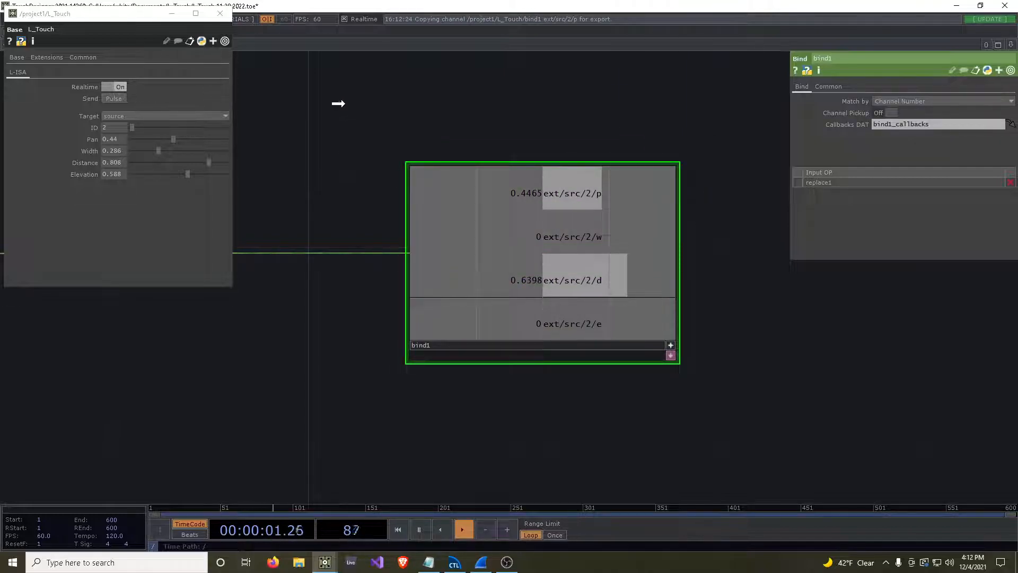
{"action": "left_click_drag", "start_coordinate": [109, 139], "coordinate": [116, 138]}
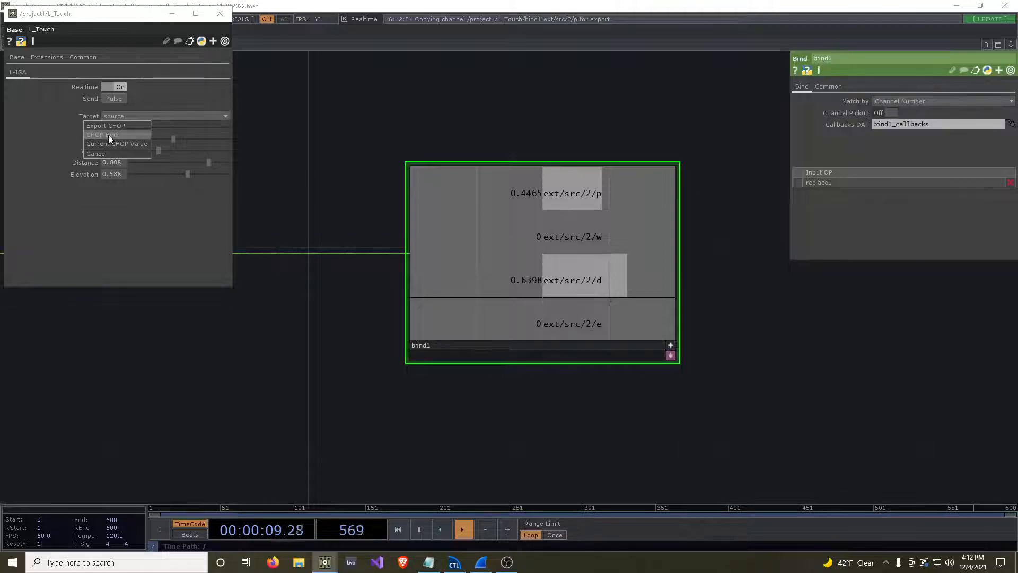
{"action": "left_click", "coordinate": [109, 134]}
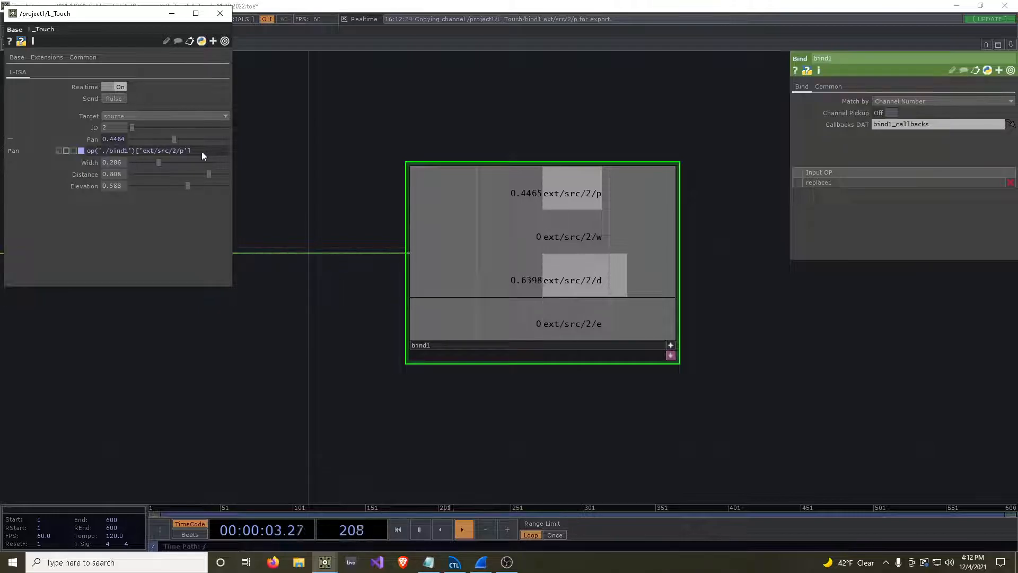
{"action": "left_click", "coordinate": [94, 140]}
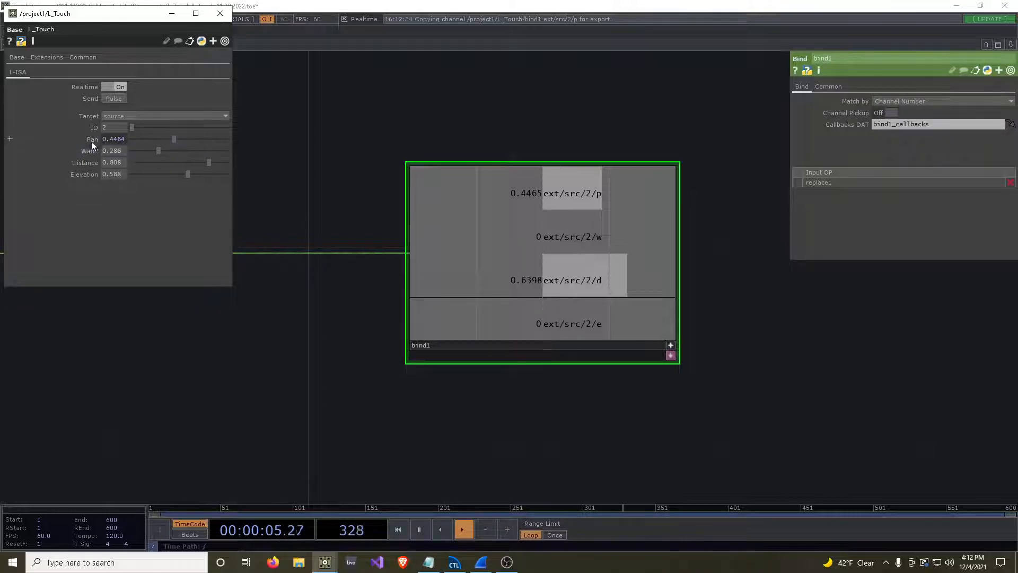
Test the Pan binding by moving source 2 in L-ISA Controller to about -25° pan and 29% distance, then setting L_Touch Pan to about 0.574.
{"action": "left_click", "coordinate": [981, 5]}
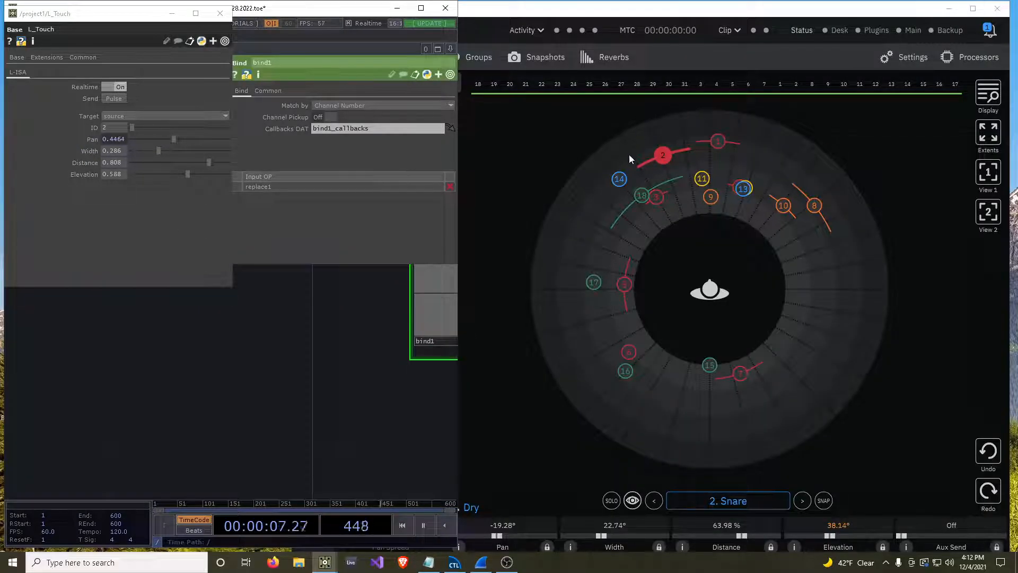
{"action": "left_click_drag", "start_coordinate": [317, 317], "coordinate": [128, 408]}
{"action": "left_click", "coordinate": [664, 154]}
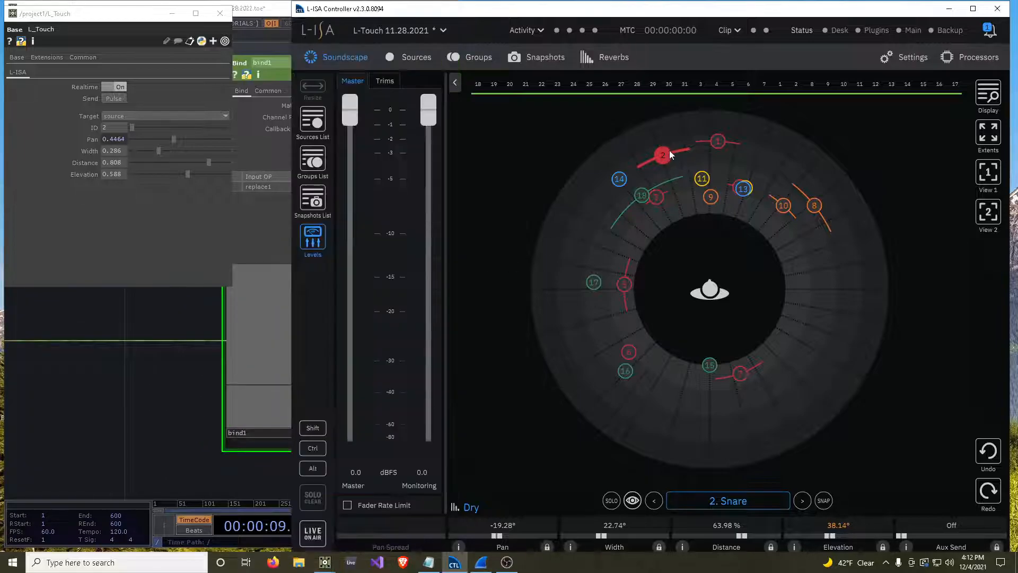
{"action": "left_click_drag", "start_coordinate": [664, 154], "coordinate": [665, 193]}
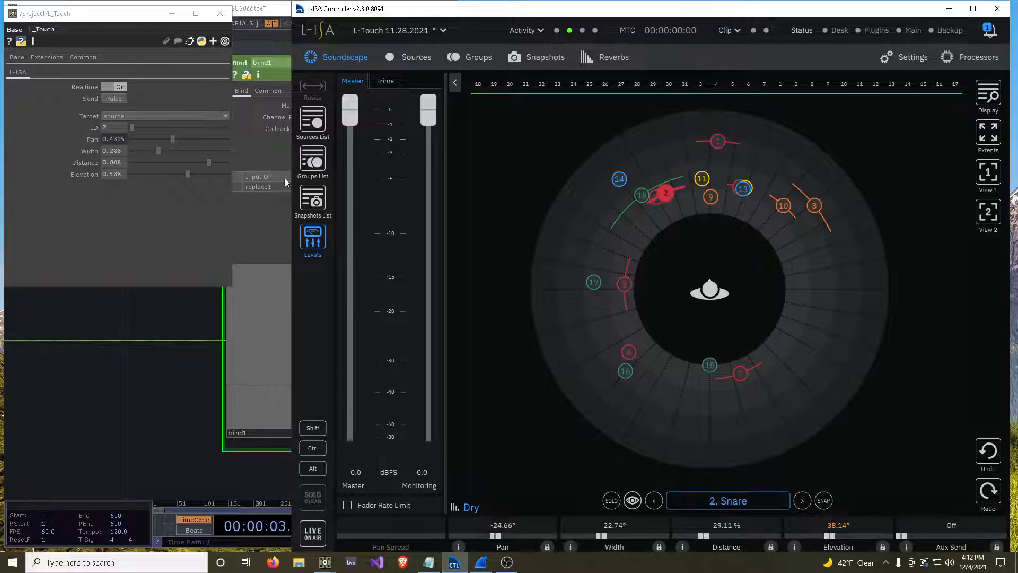
{"action": "mouse_move", "coordinate": [176, 140]}
{"action": "left_mouse_down"}
{"action": "mouse_move", "coordinate": [144, 143]}
{"action": "mouse_move", "coordinate": [218, 151]}
{"action": "mouse_move", "coordinate": [144, 147]}
{"action": "mouse_move", "coordinate": [200, 145]}
{"action": "mouse_move", "coordinate": [151, 144]}
{"action": "mouse_move", "coordinate": [198, 145]}
{"action": "mouse_move", "coordinate": [156, 144]}
{"action": "mouse_move", "coordinate": [186, 147]}
{"action": "left_mouse_up"}
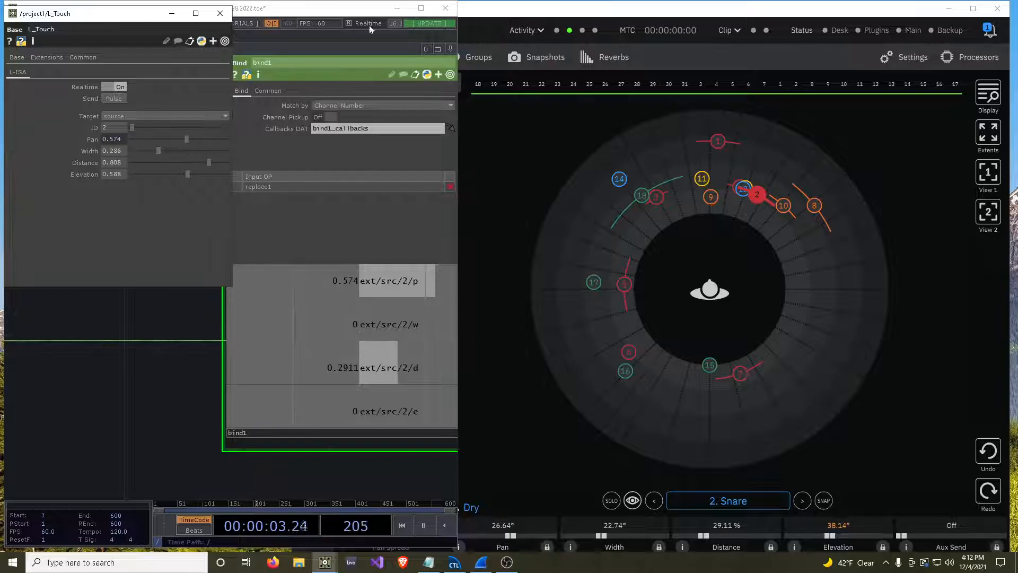
Return to the full-size TouchDesigner network and bind Width, Distance and Elevation to bind1's ext/src/2/w, ext/src/2/d and ext/src/2/e channels with CHOP Bind.
{"action": "left_click", "coordinate": [422, 8]}
{"action": "left_click_drag", "start_coordinate": [400, 329], "coordinate": [113, 150]}
{"action": "left_click", "coordinate": [119, 147]}
{"action": "left_click_drag", "start_coordinate": [403, 371], "coordinate": [112, 166]}
{"action": "left_click", "coordinate": [123, 161]}
{"action": "left_click_drag", "start_coordinate": [382, 416], "coordinate": [124, 173]}
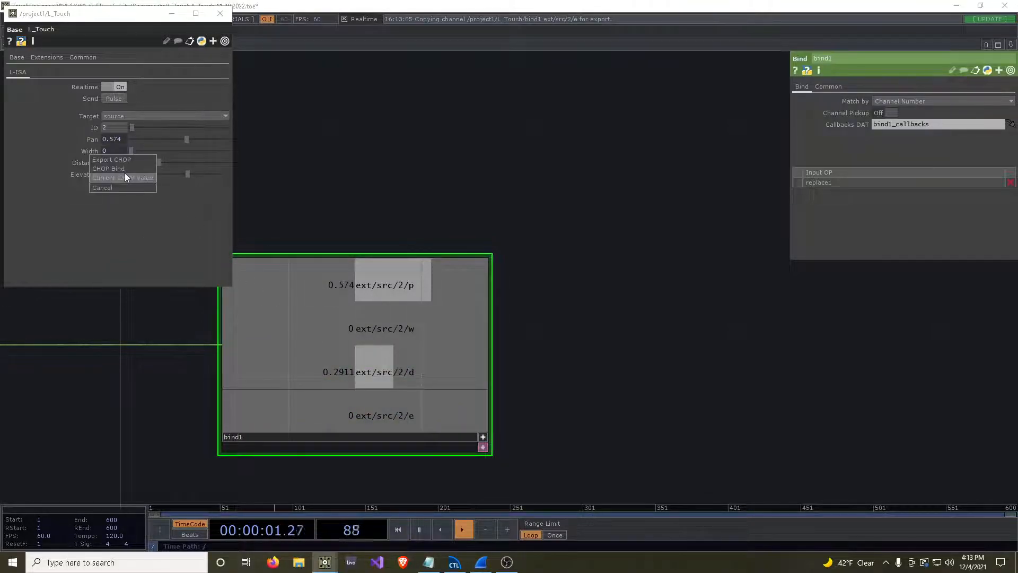
{"action": "left_click", "coordinate": [125, 169]}
Expand Pan's bind expression in the L_Touch parameters and set the ID to 3.
{"action": "scroll", "coordinate": [505, 233], "scroll_direction": "down", "scroll_amount": 4}
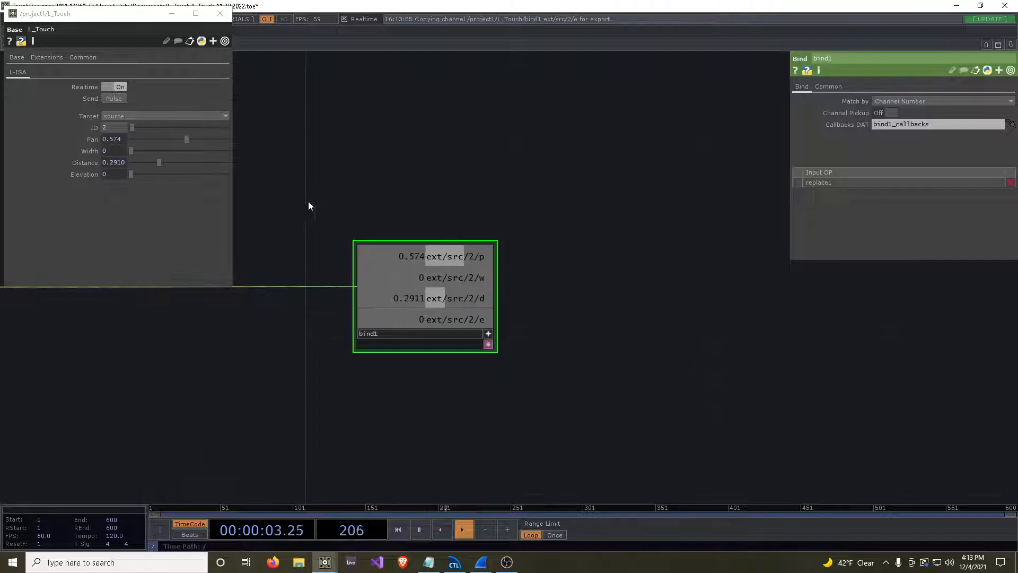
{"action": "left_click_drag", "start_coordinate": [302, 200], "coordinate": [462, 248]}
{"action": "left_click", "coordinate": [650, 381]}
{"action": "left_click_drag", "start_coordinate": [434, 216], "coordinate": [710, 231]}
{"action": "left_click", "coordinate": [90, 142]}
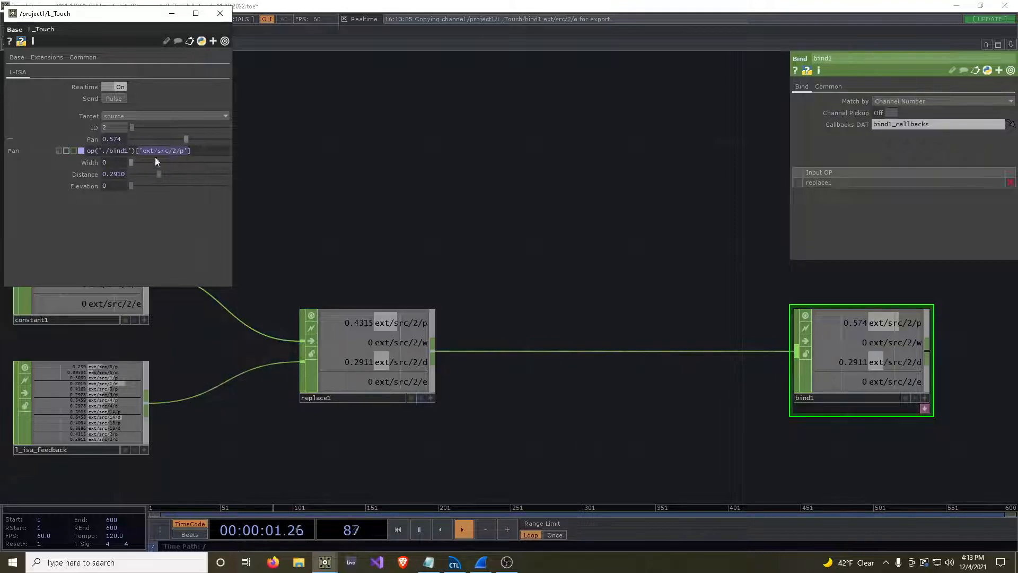
{"action": "left_click_drag", "start_coordinate": [332, 189], "coordinate": [395, 191]}
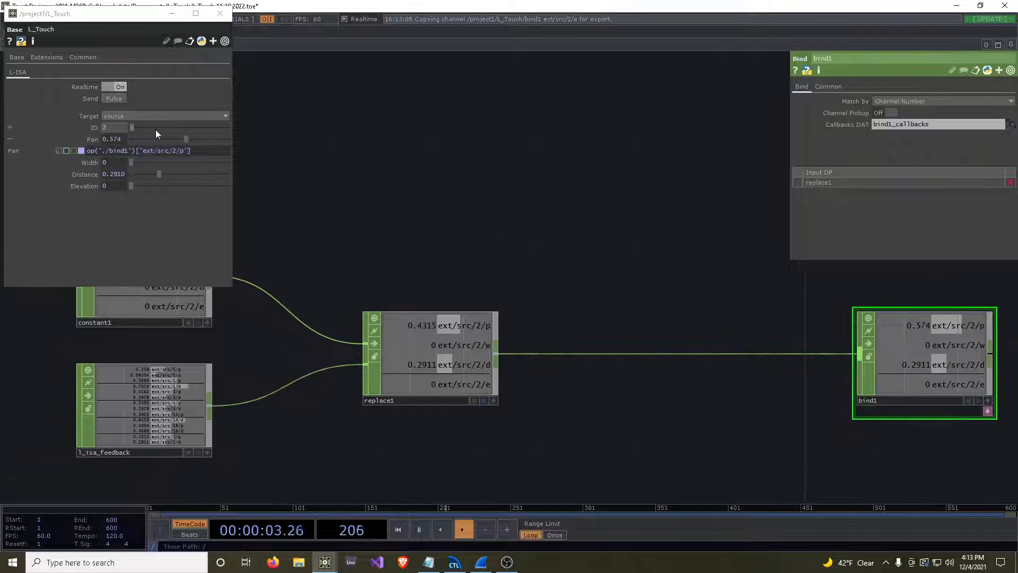
{"action": "left_click", "coordinate": [116, 130]}
{"action": "type", "text": "3"}
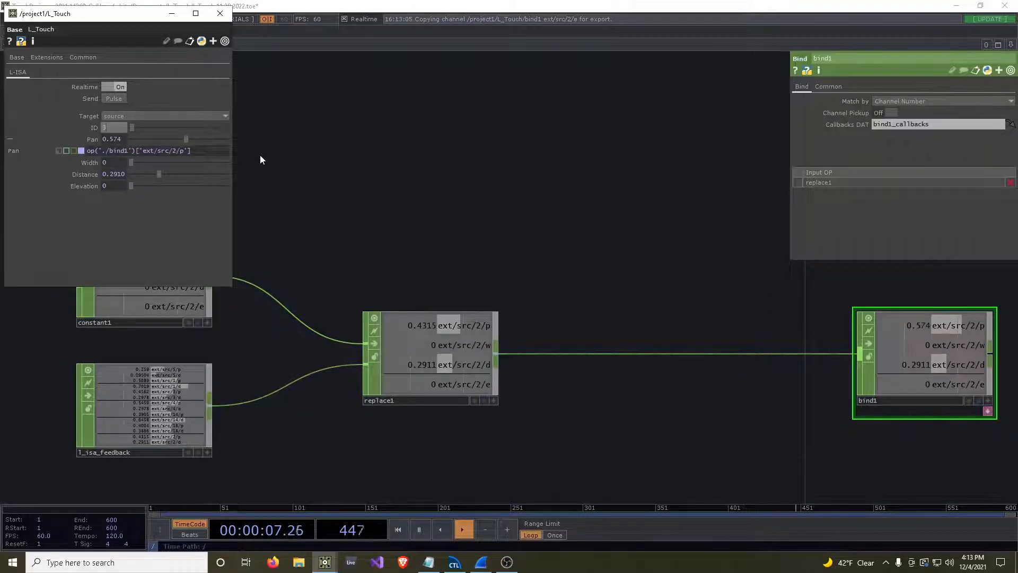
{"action": "key", "text": "Return"}
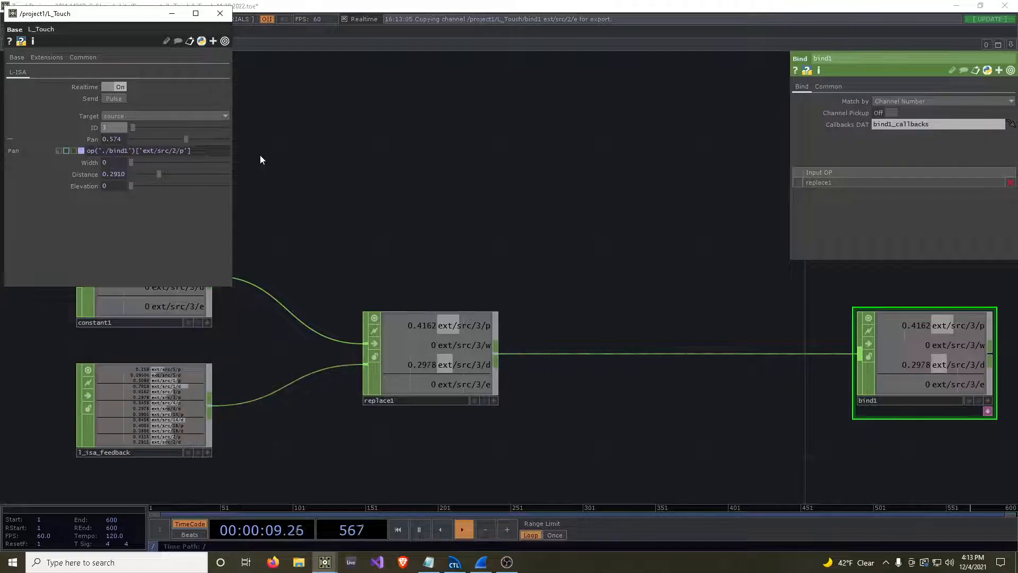
Try adjusting Pan, and replace the channel name in its bind expression with index 0, giving op('./bind1')[0].
{"action": "left_click_drag", "start_coordinate": [570, 255], "coordinate": [276, 274]}
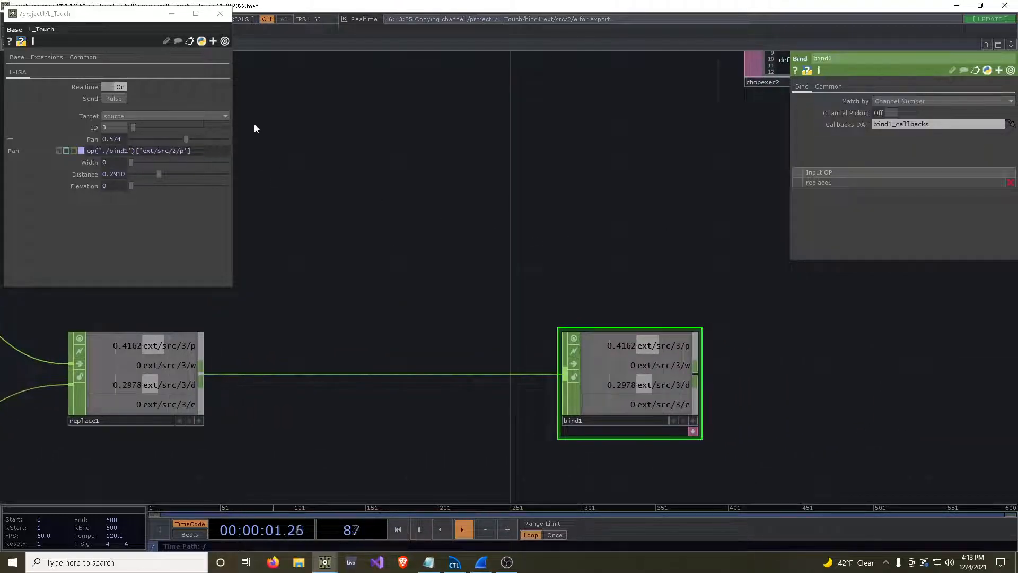
{"action": "left_click", "coordinate": [180, 138]}
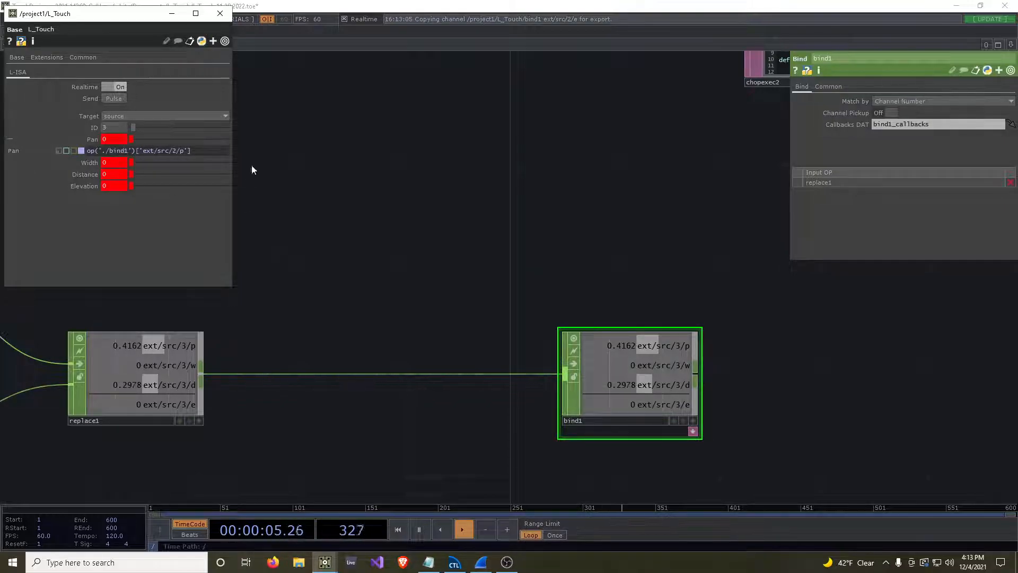
{"action": "scroll", "coordinate": [782, 377], "scroll_direction": "up", "scroll_amount": 4}
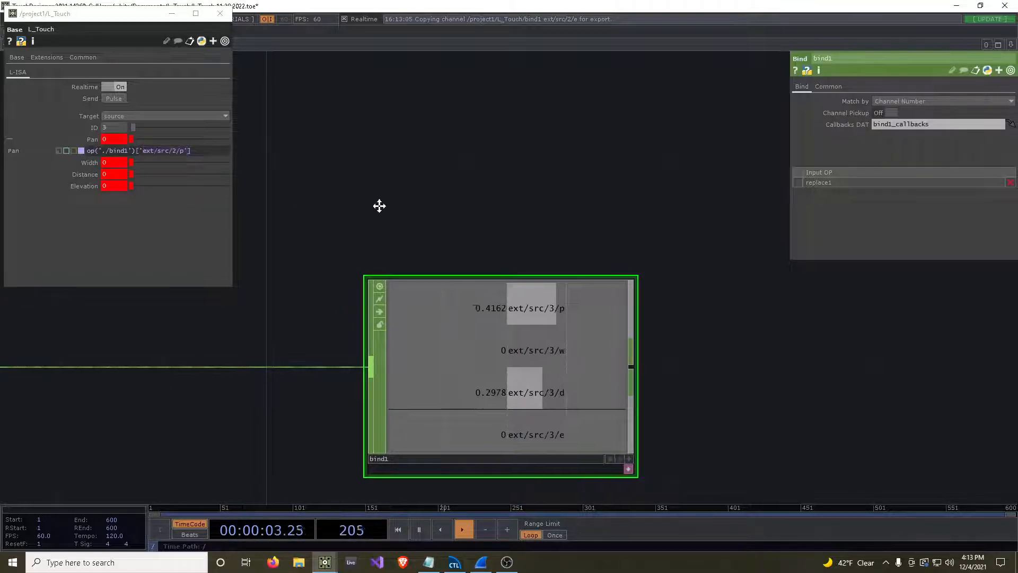
{"action": "left_click_drag", "start_coordinate": [357, 204], "coordinate": [476, 217]}
{"action": "scroll", "coordinate": [477, 218], "scroll_direction": "down", "scroll_amount": 5}
{"action": "left_click_drag", "start_coordinate": [139, 149], "coordinate": [175, 150]}
{"action": "type", "text": "0"}
{"action": "key", "text": "Return"}
Expand Width and change its bind expression to op('./bind1')[1].
{"action": "left_click", "coordinate": [86, 163]}
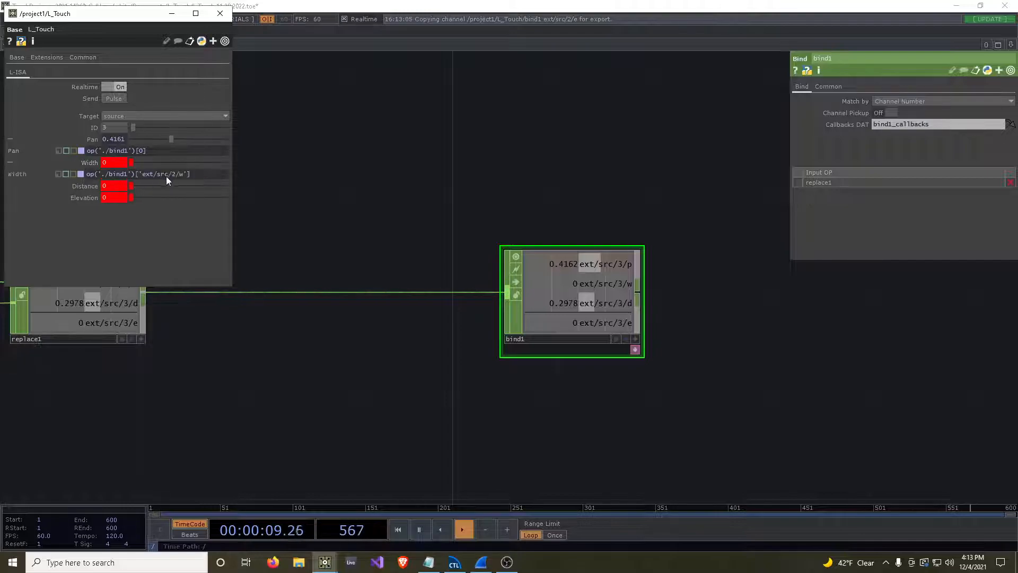
{"action": "left_click_drag", "start_coordinate": [142, 175], "coordinate": [172, 174]}
{"action": "key", "text": "BackSpace"}
{"action": "type", "text": "1"}
{"action": "key", "text": "Return"}
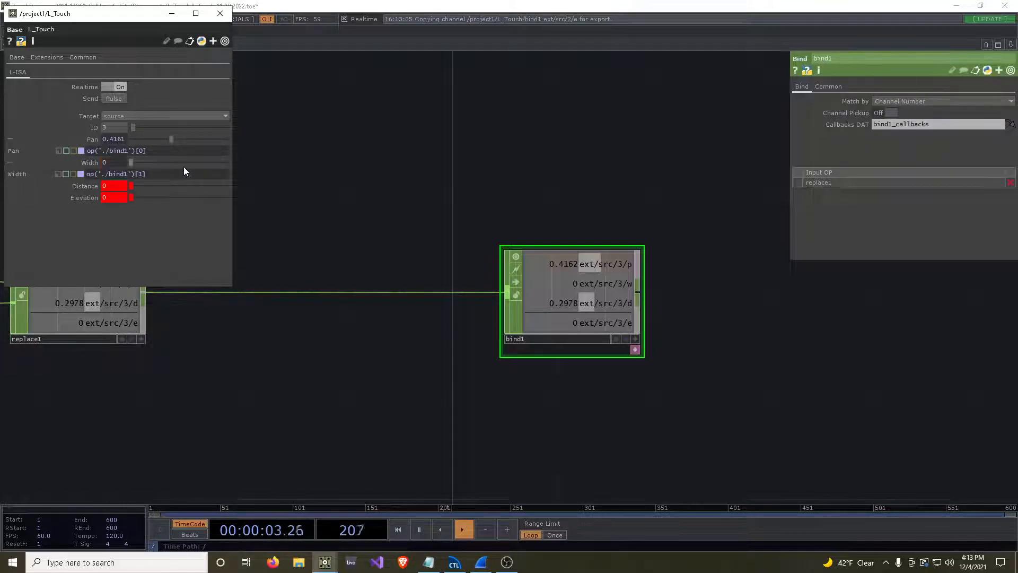
Change the bind expression of Distance to op('./bind1')[2] and that of Elevation to op('./bind1')[3].
{"action": "left_click", "coordinate": [73, 186]}
{"action": "left_click_drag", "start_coordinate": [138, 197], "coordinate": [186, 199]}
{"action": "type", "text": "2"}
{"action": "key", "text": "Return"}
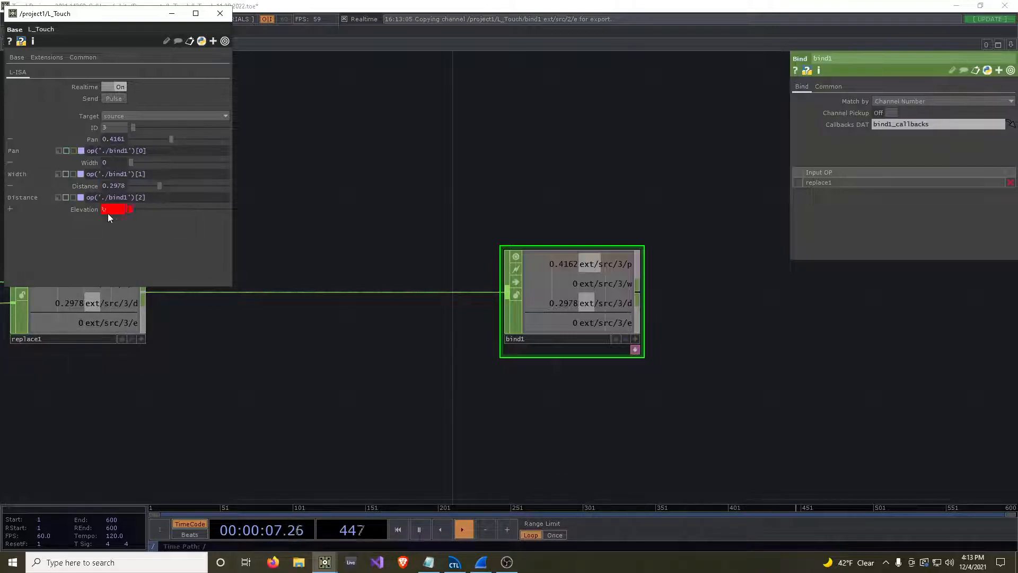
{"action": "left_click", "coordinate": [78, 211]}
{"action": "left_click_drag", "start_coordinate": [141, 219], "coordinate": [183, 221]}
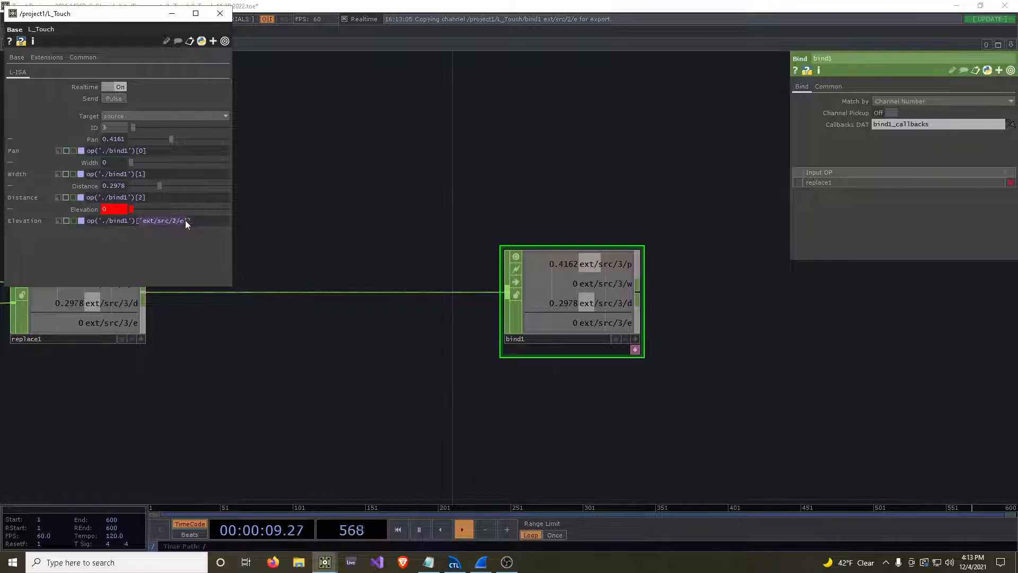
{"action": "type", "text": "3"}
{"action": "key", "text": "Return"}
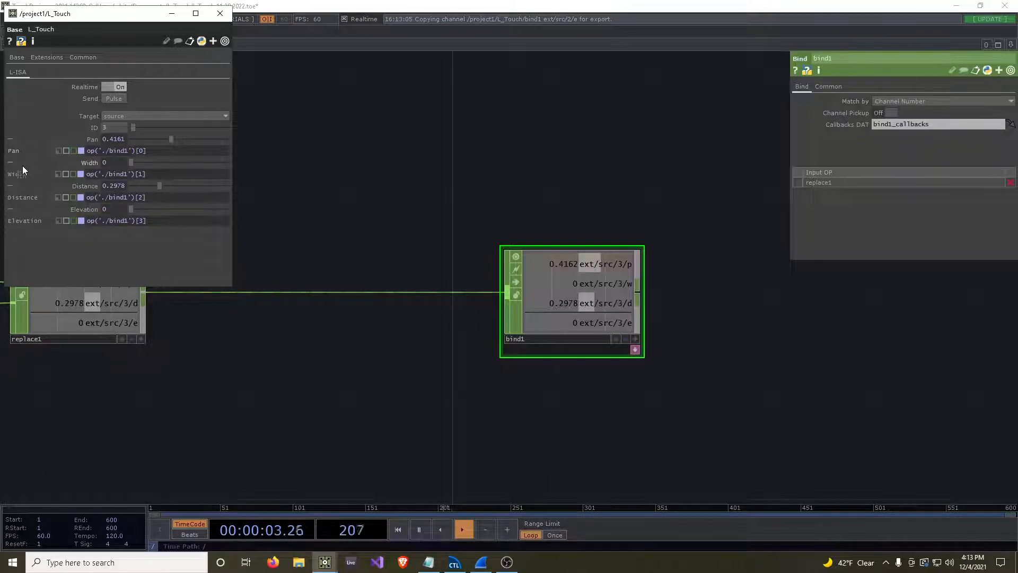
Collapse the bind expressions of Pan, Width, Distance and Elevation, and set the L_Touch ID to 5.
{"action": "left_click", "coordinate": [87, 139]}
{"action": "left_click", "coordinate": [87, 151]}
{"action": "left_click", "coordinate": [87, 162]}
{"action": "left_click", "coordinate": [87, 175]}
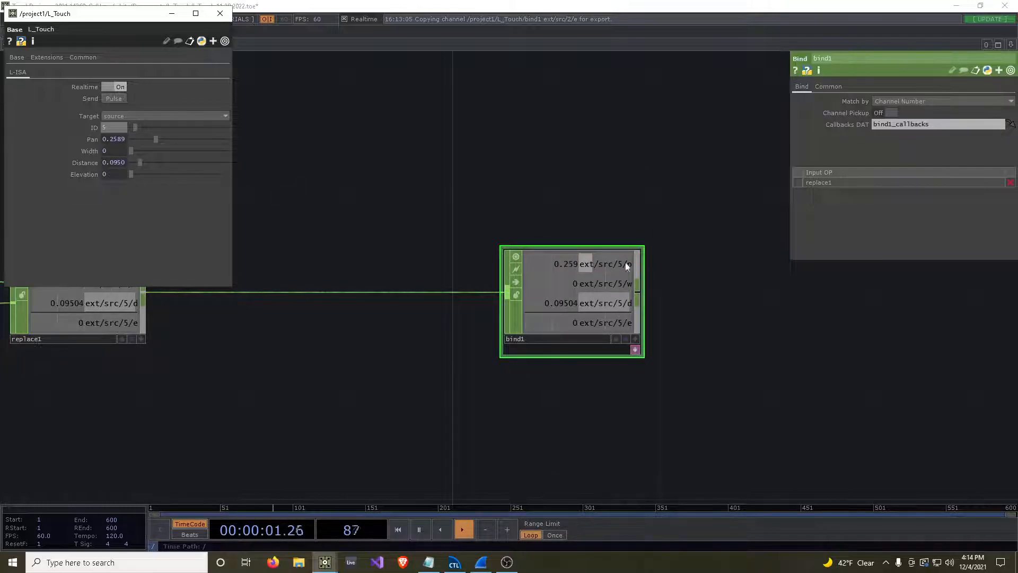
{"action": "left_click", "coordinate": [93, 139]}
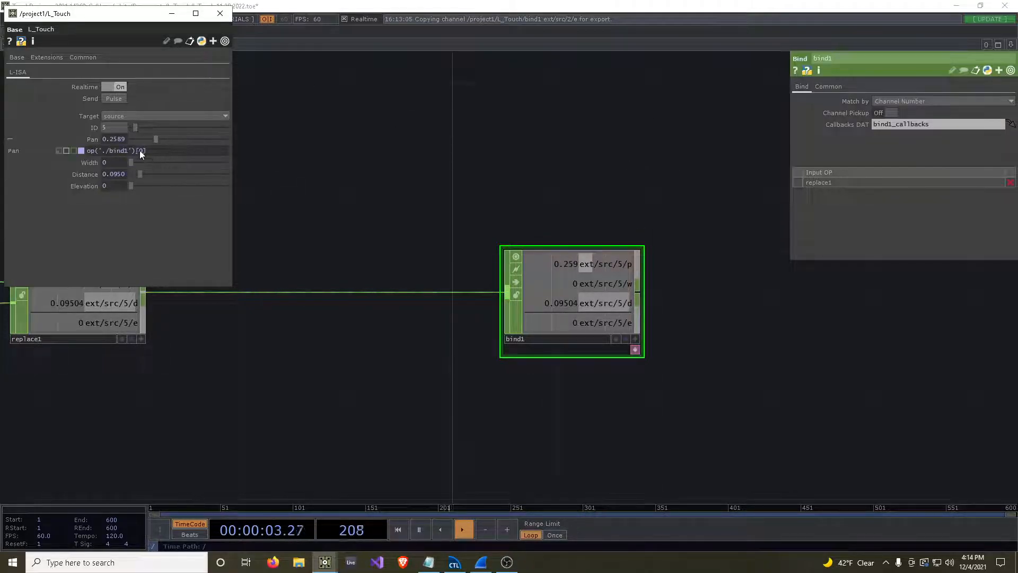
{"action": "left_click", "coordinate": [94, 140]}
Insert a Rename CHOP on the wire between replace1 and bind1.
{"action": "left_click_drag", "start_coordinate": [435, 251], "coordinate": [565, 256]}
{"action": "scroll", "coordinate": [565, 256], "scroll_direction": "down", "scroll_amount": 4}
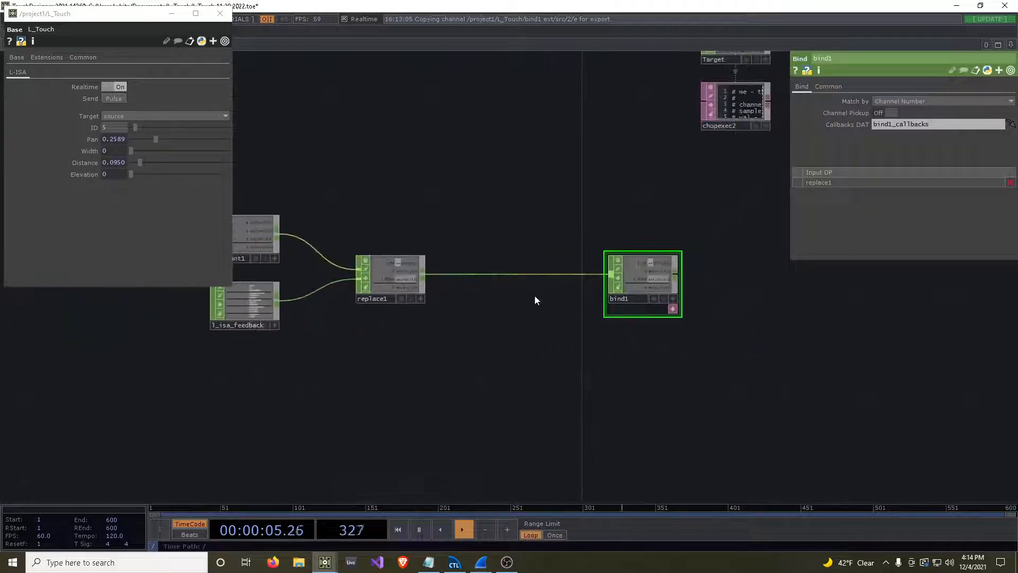
{"action": "right_click", "coordinate": [521, 274]}
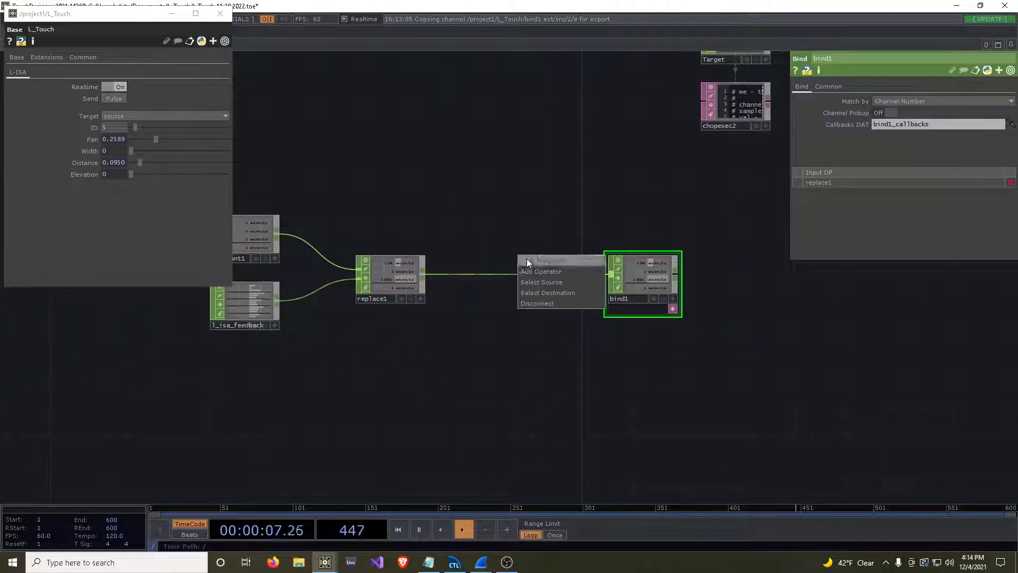
{"action": "left_click", "coordinate": [533, 271]}
{"action": "type", "text": "ren"}
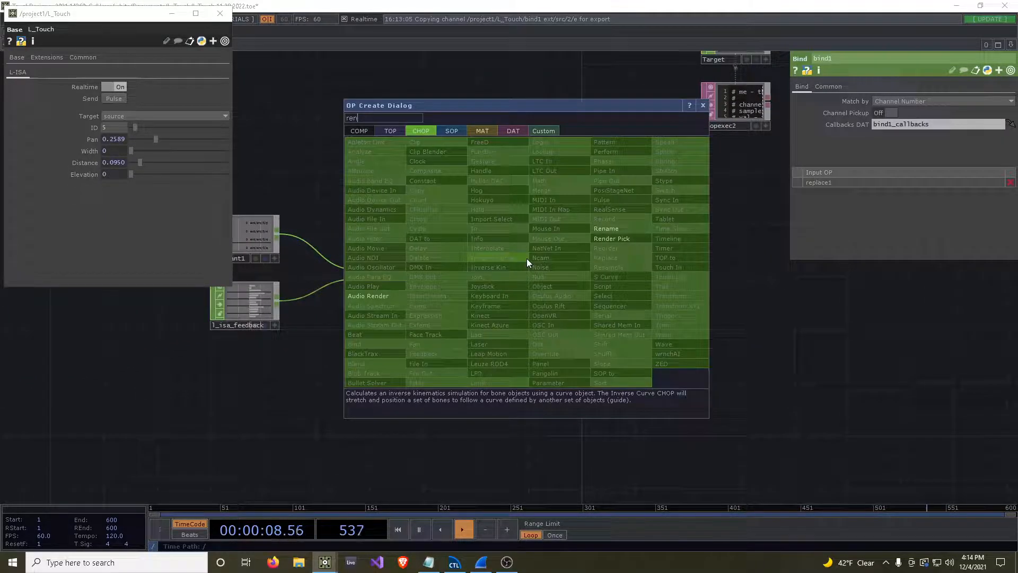
{"action": "left_click", "coordinate": [586, 229]}
{"action": "left_click", "coordinate": [548, 279]}
Set the new Rename CHOP's To names to "p w d e" so all four channels are renamed.
{"action": "scroll", "coordinate": [677, 262], "scroll_direction": "up", "scroll_amount": 5}
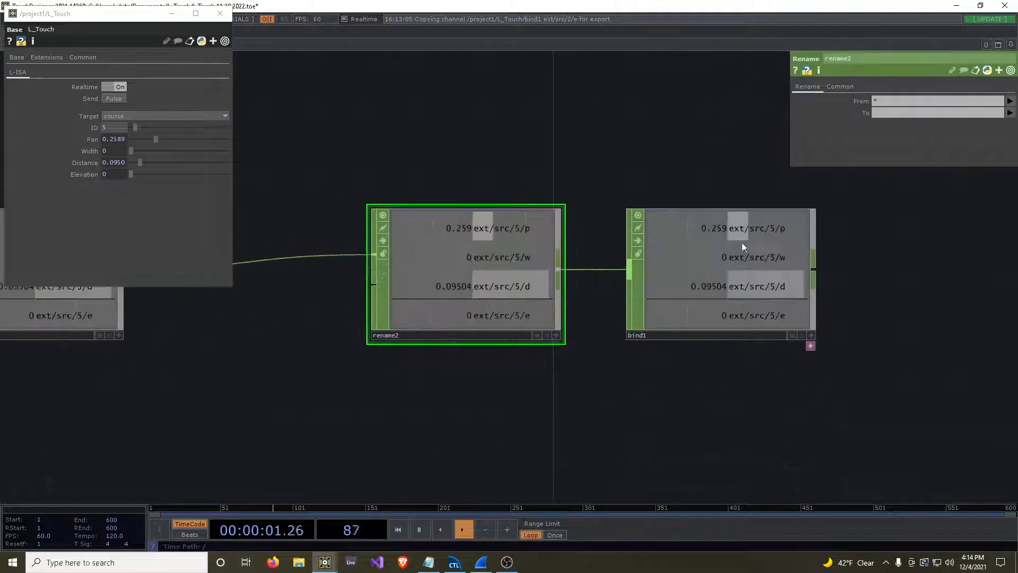
{"action": "left_click", "coordinate": [884, 116]}
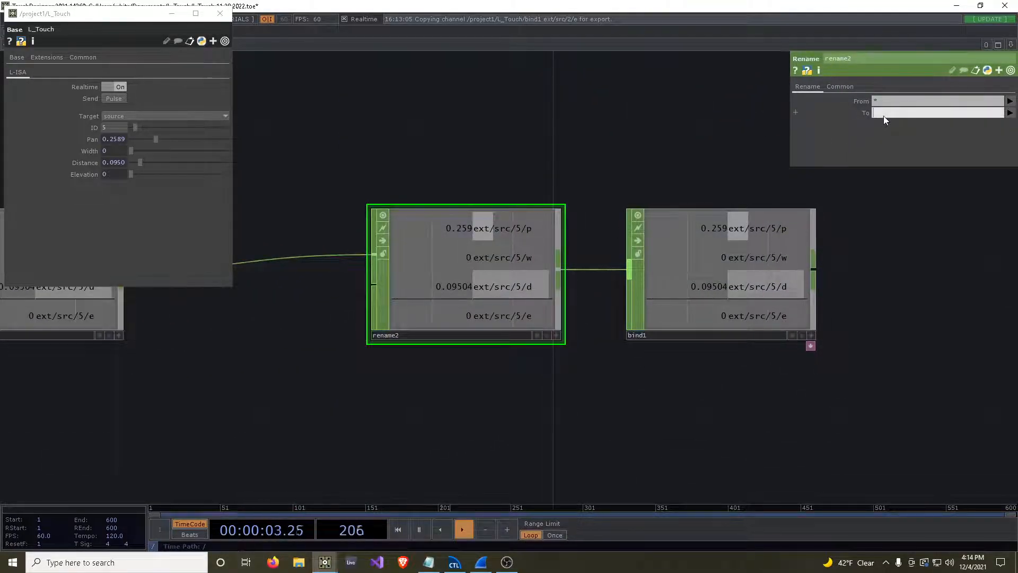
{"action": "type", "text": "p w d e"}
{"action": "key", "text": "Return"}
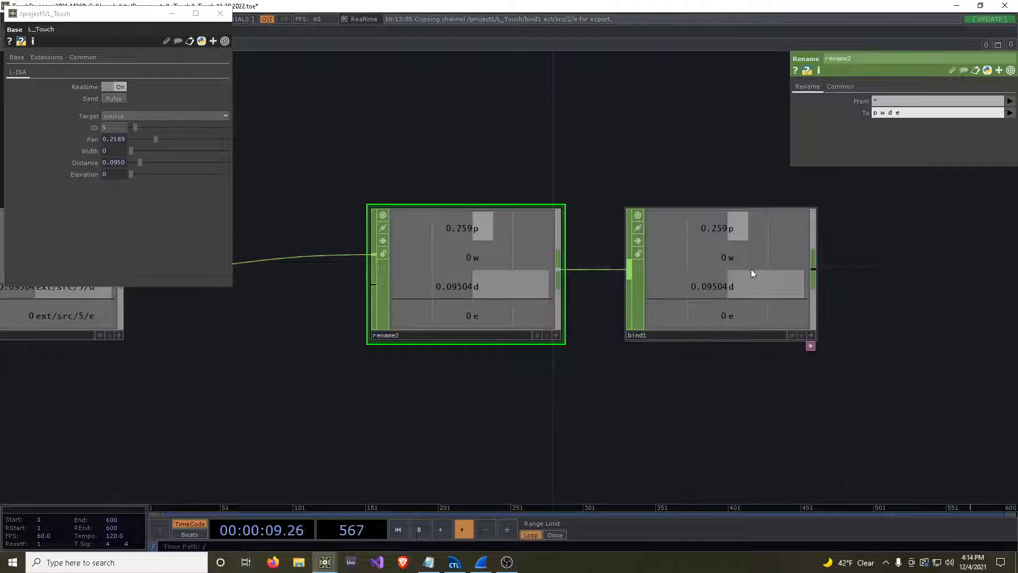
Check the bind expression of the L_Touch Pan parameter and collapse it again.
{"action": "scroll", "coordinate": [752, 269], "scroll_direction": "down", "scroll_amount": 5}
{"action": "scroll", "coordinate": [759, 267], "scroll_direction": "down", "scroll_amount": 4}
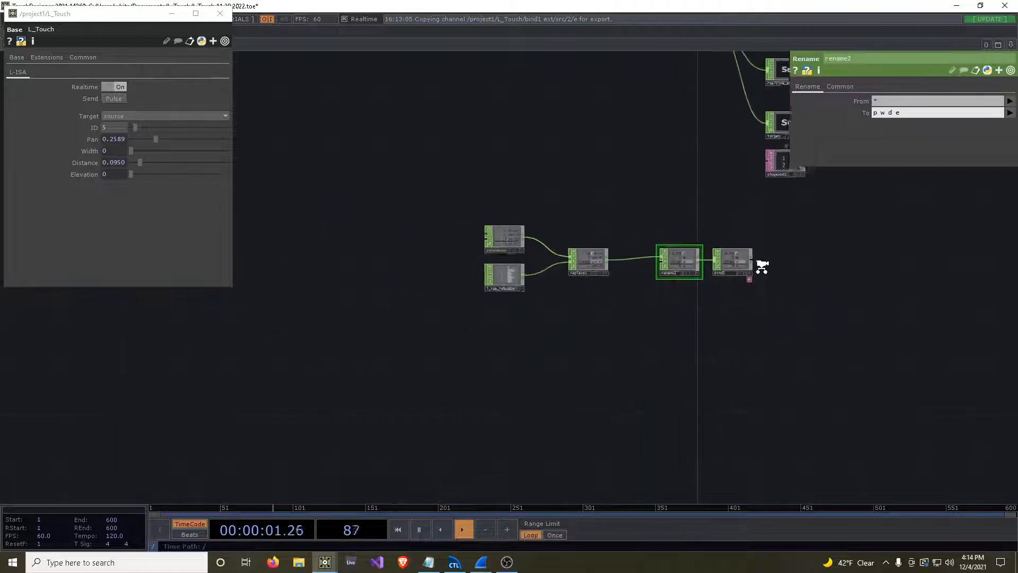
{"action": "left_click_drag", "start_coordinate": [759, 268], "coordinate": [654, 329]}
{"action": "scroll", "coordinate": [662, 345], "scroll_direction": "up", "scroll_amount": 3}
{"action": "left_click_drag", "start_coordinate": [730, 311], "coordinate": [669, 314]}
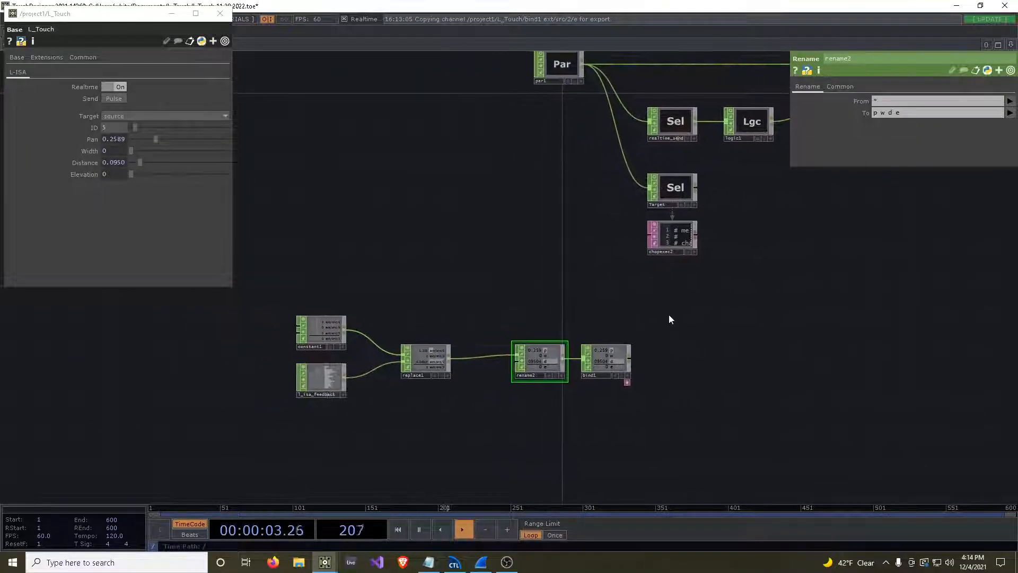
{"action": "left_click", "coordinate": [97, 139]}
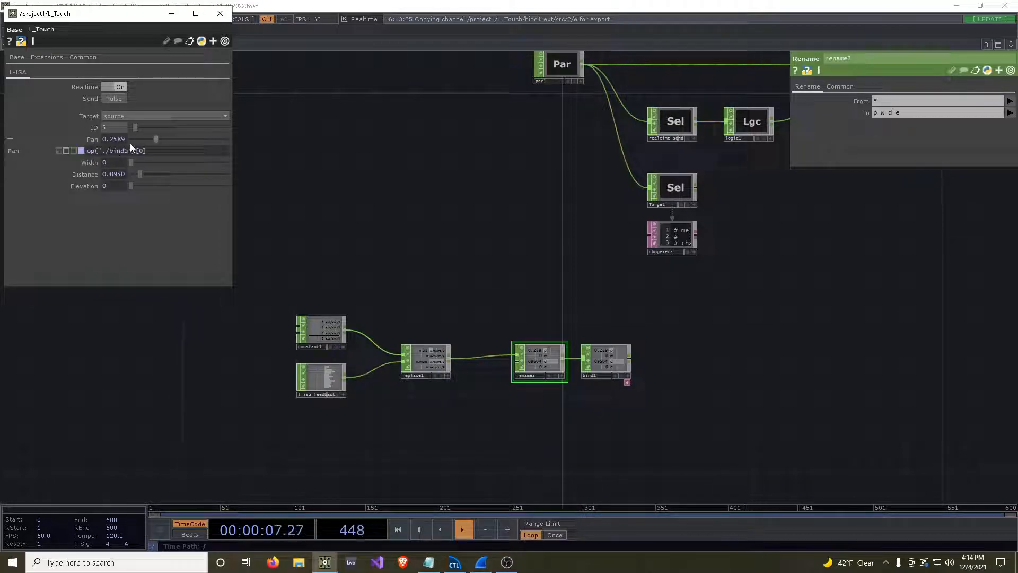
{"action": "left_click", "coordinate": [88, 141]}
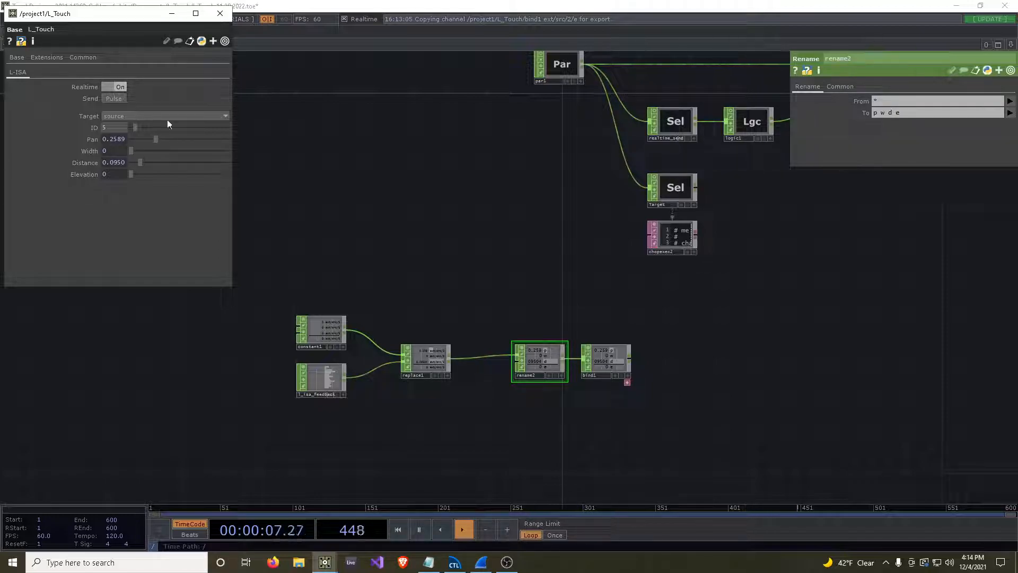
Test the bound L_Touch parameters by setting Pan to about 0.192, Width 0.17, Distance 0.166 and Elevation 0.242.
{"action": "mouse_move", "coordinate": [167, 139]}
{"action": "left_mouse_down"}
{"action": "mouse_move", "coordinate": [202, 144]}
{"action": "mouse_move", "coordinate": [154, 146]}
{"action": "left_mouse_up"}
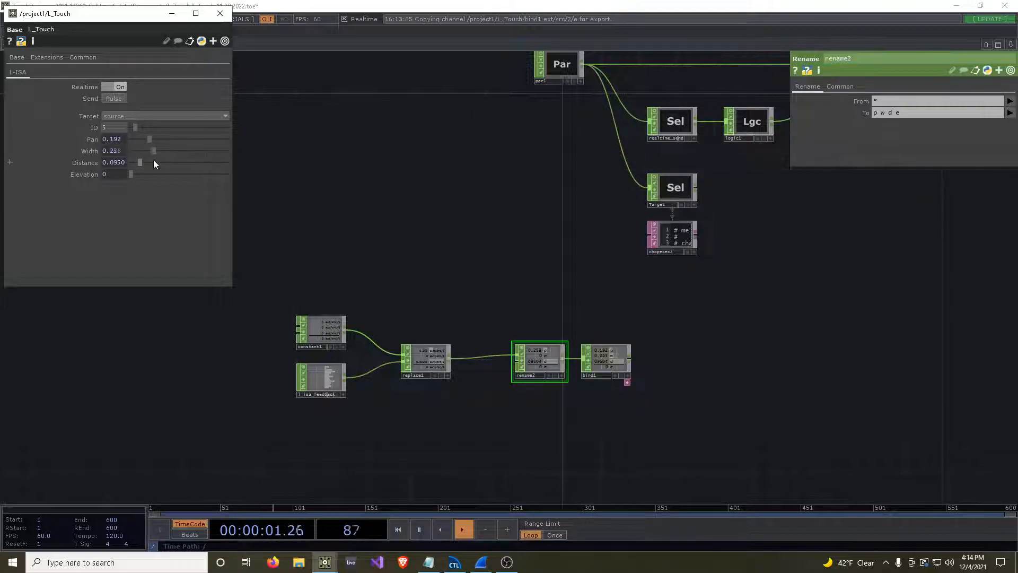
{"action": "left_click_drag", "start_coordinate": [137, 175], "coordinate": [175, 178]}
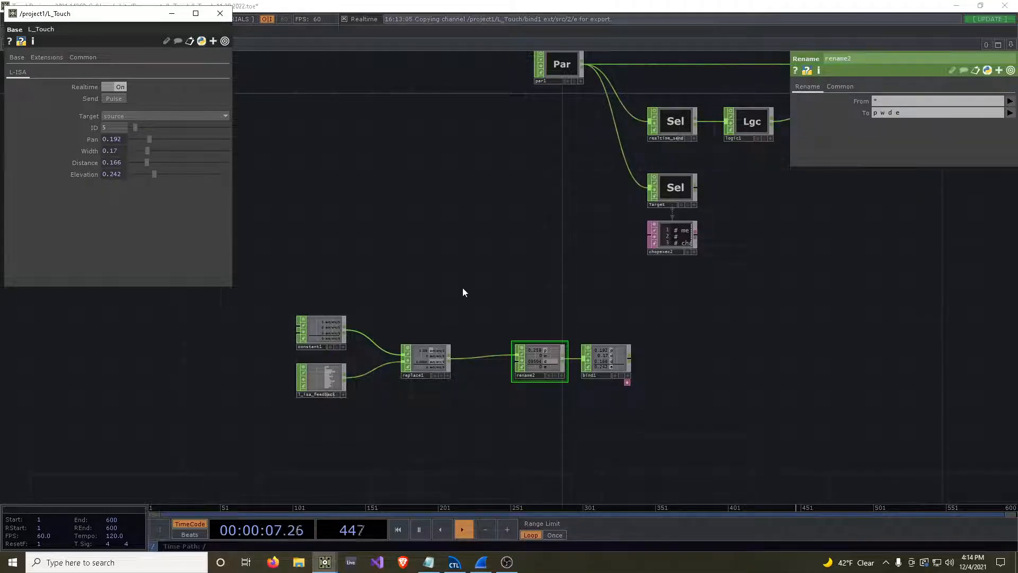
{"action": "left_click", "coordinate": [412, 232]}
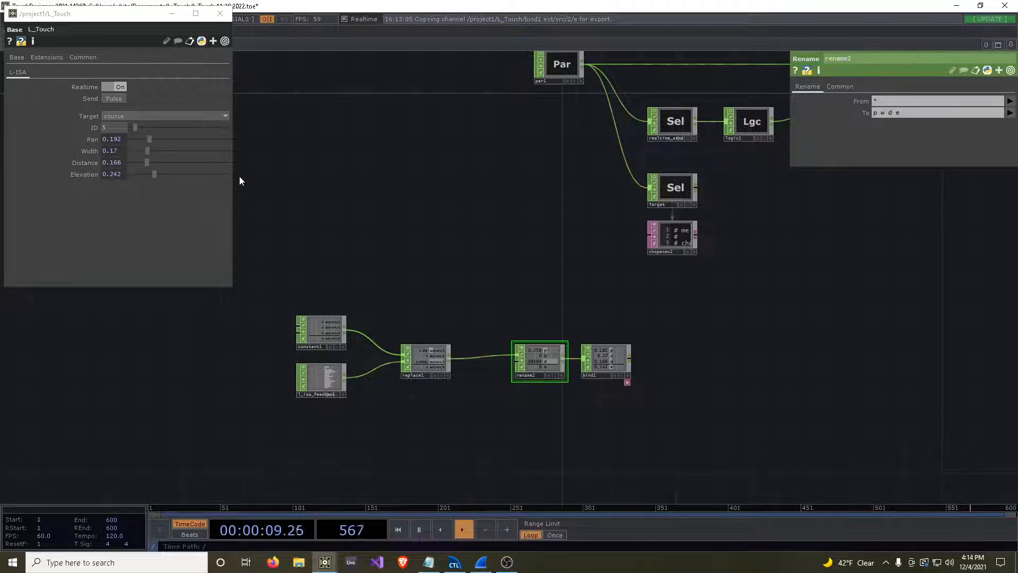
Go up to the /project1 network and place a Noise CHOP beside the L_Touch component.
{"action": "key", "text": "u"}
{"action": "left_click_drag", "start_coordinate": [271, 297], "coordinate": [429, 295]}
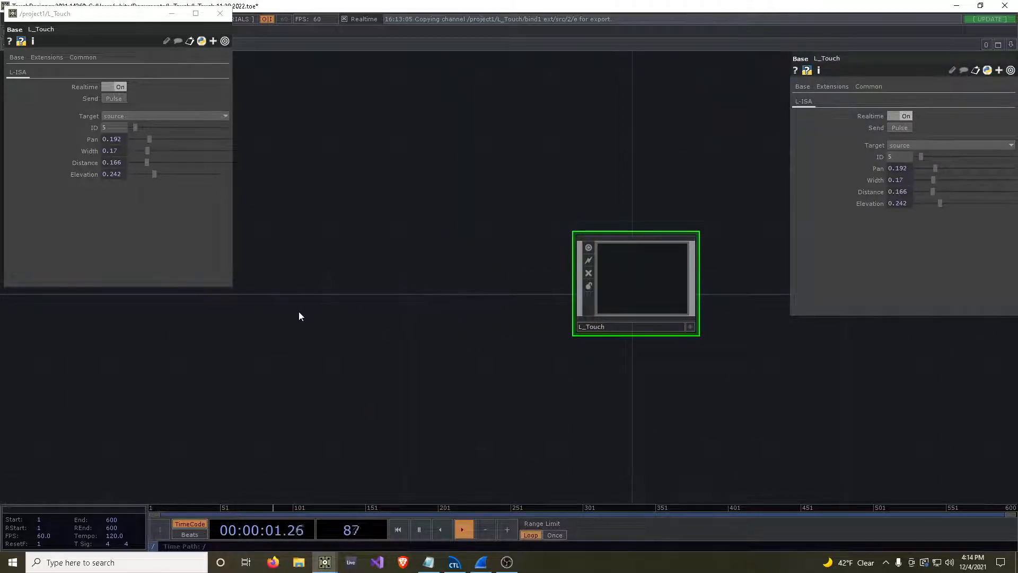
{"action": "key", "text": "Tab"}
{"action": "type", "text": "noise"}
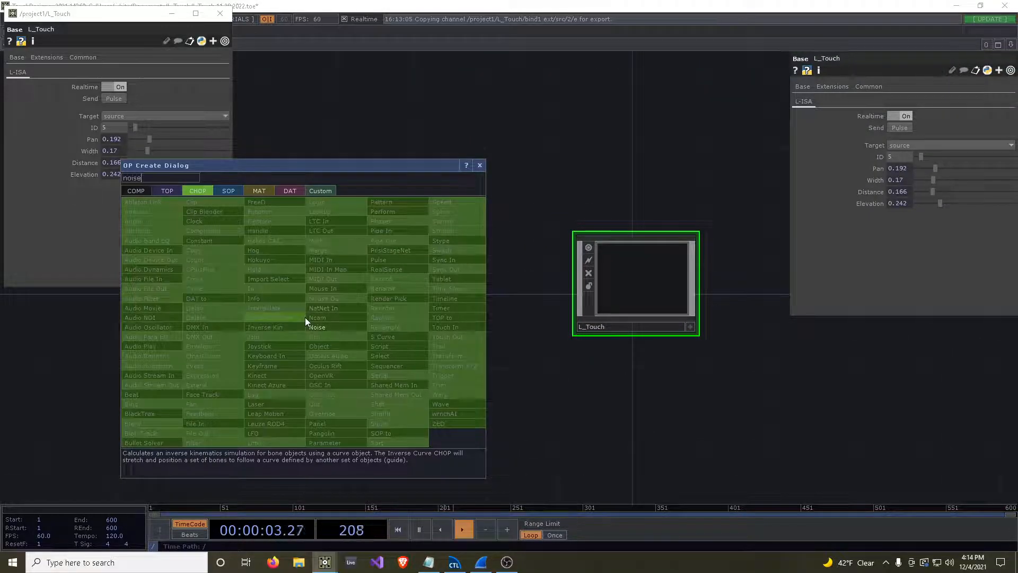
{"action": "left_click", "coordinate": [316, 329]}
{"action": "left_click", "coordinate": [322, 345]}
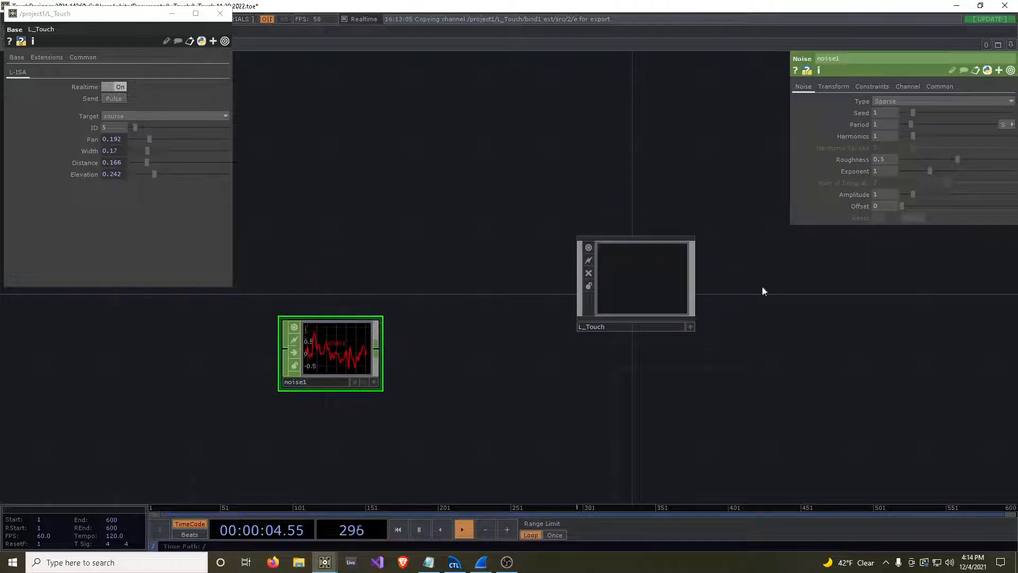
Set the Noise CHOP's channel names to "p w d e".
{"action": "left_click", "coordinate": [905, 85]}
{"action": "left_click", "coordinate": [909, 100]}
{"action": "type", "text": "p w d e"}
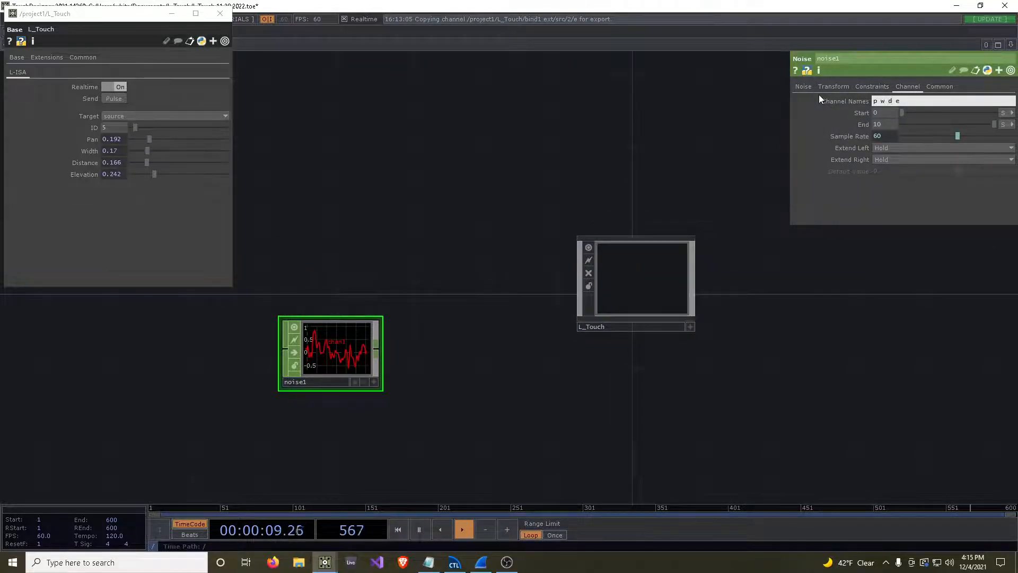
{"action": "key", "text": "Return"}
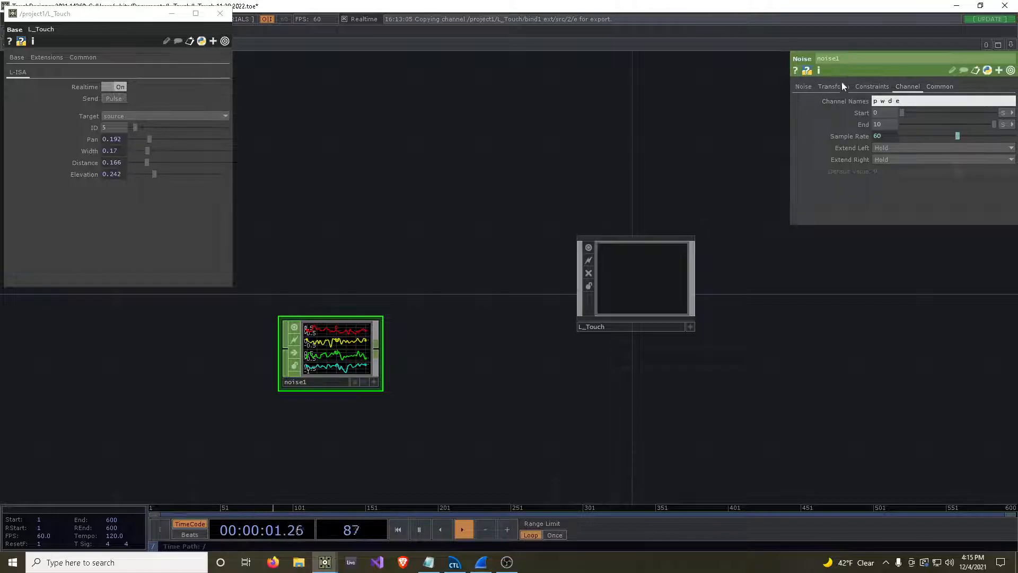
Enable Time Slice on the Noise CHOP.
{"action": "left_click", "coordinate": [881, 86]}
{"action": "left_click", "coordinate": [928, 85]}
{"action": "left_click", "coordinate": [886, 101]}
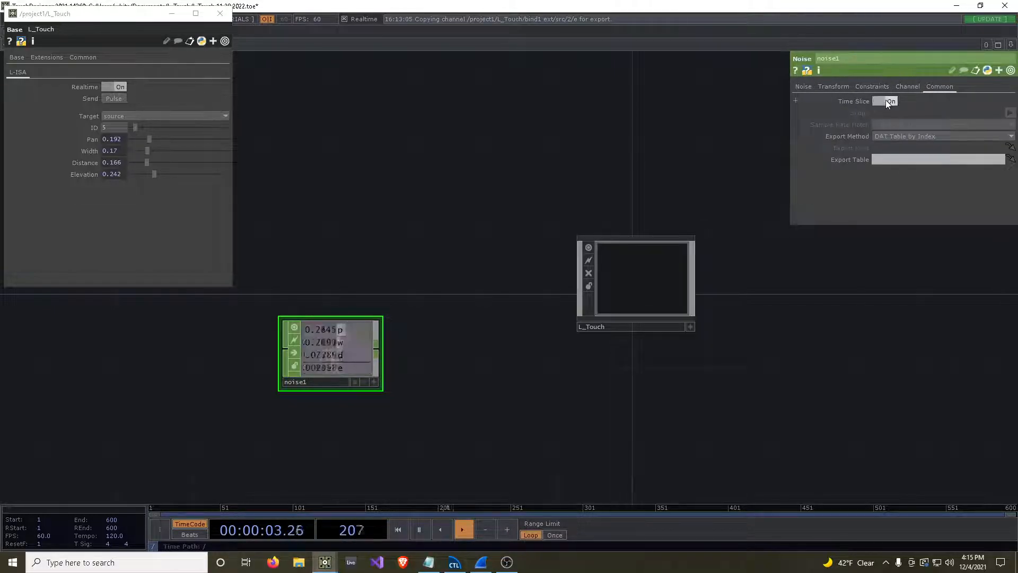
{"action": "left_click_drag", "start_coordinate": [509, 355], "coordinate": [649, 320]}
{"action": "scroll", "coordinate": [529, 364], "scroll_direction": "up", "scroll_amount": 3}
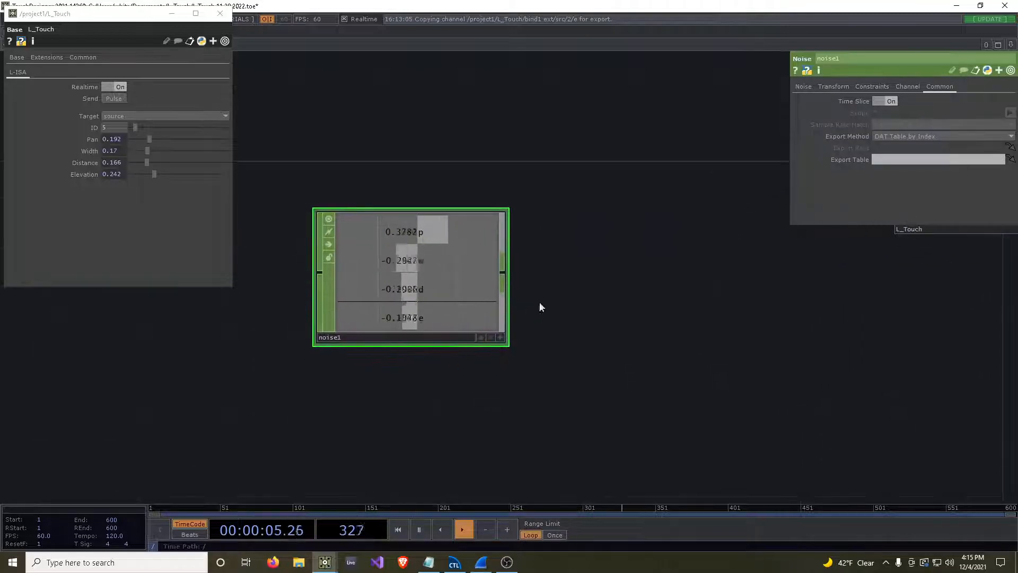
Set the Noise CHOP's Amplitude to 0.5, Offset to 0.5 and Period to about 9.85.
{"action": "left_click", "coordinate": [804, 87]}
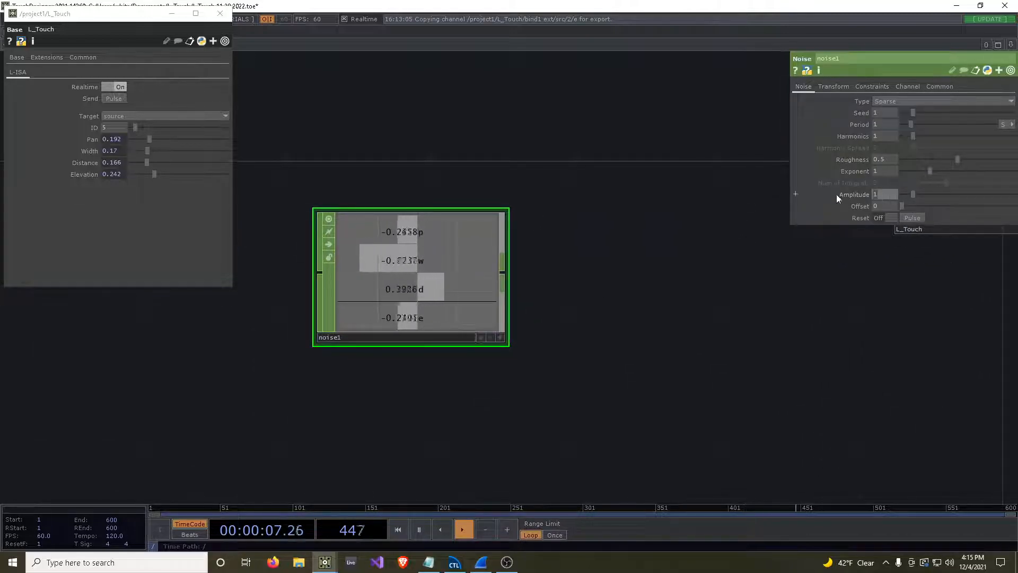
{"action": "type", "text": "0.5"}
{"action": "key", "text": "Tab"}
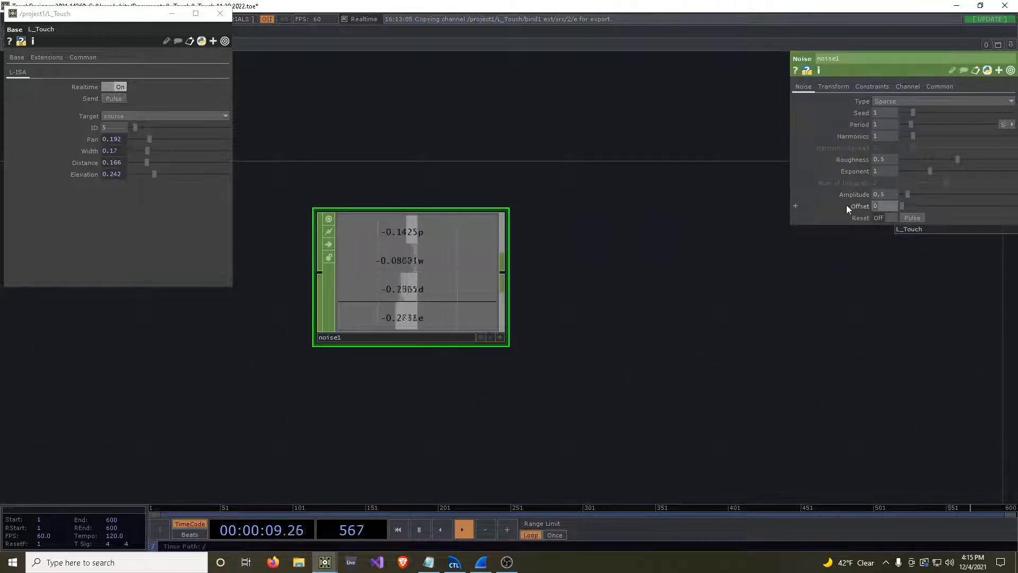
{"action": "type", "text": "0.5"}
{"action": "key", "text": "Return"}
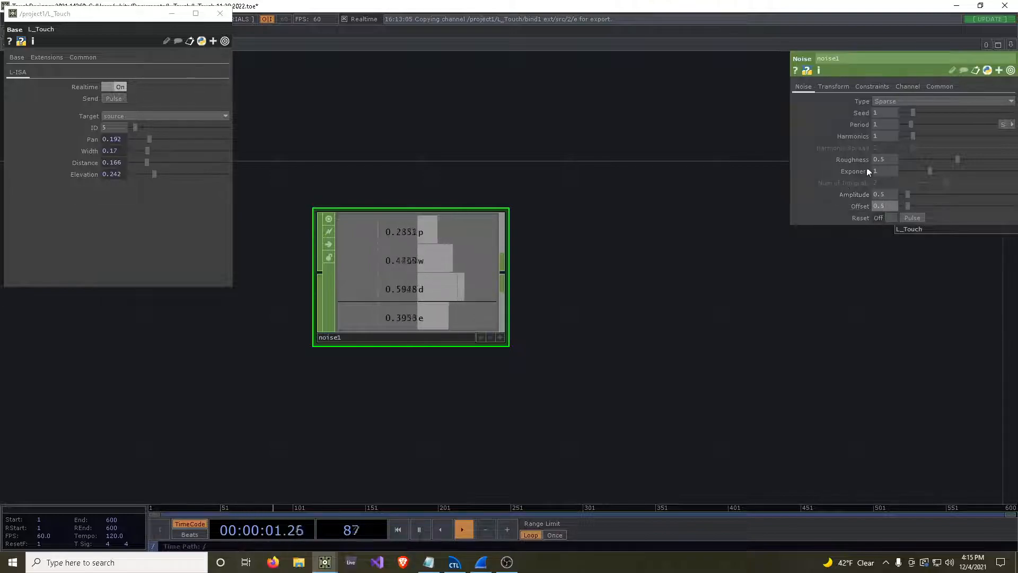
{"action": "left_click_drag", "start_coordinate": [914, 126], "coordinate": [992, 124]}
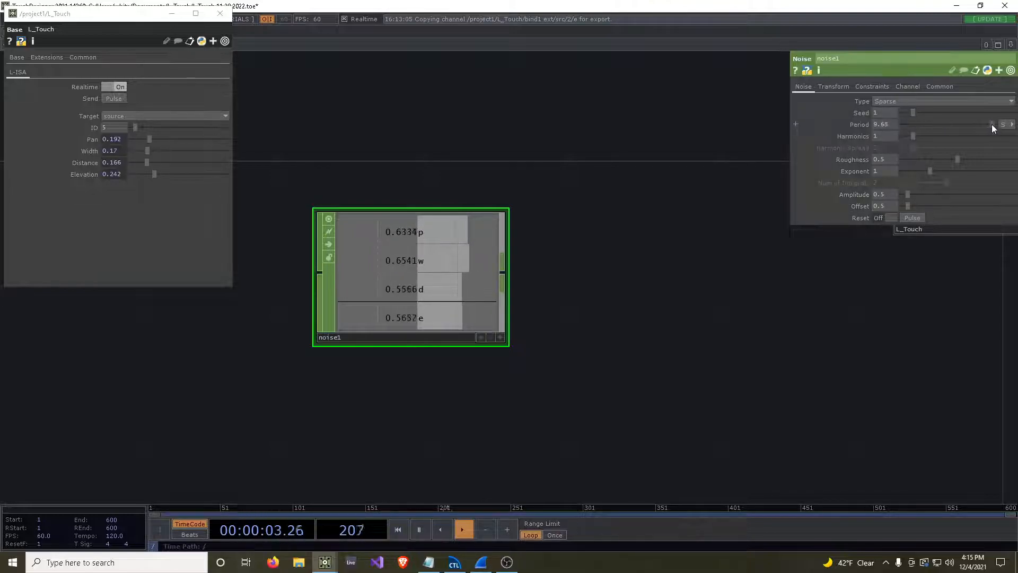
Move the floating L_Touch parameter window clear of the layout controls and split the network editor into two side-by-side panes.
{"action": "left_click_drag", "start_coordinate": [606, 323], "coordinate": [520, 347]}
{"action": "scroll", "coordinate": [530, 345], "scroll_direction": "down", "scroll_amount": 5}
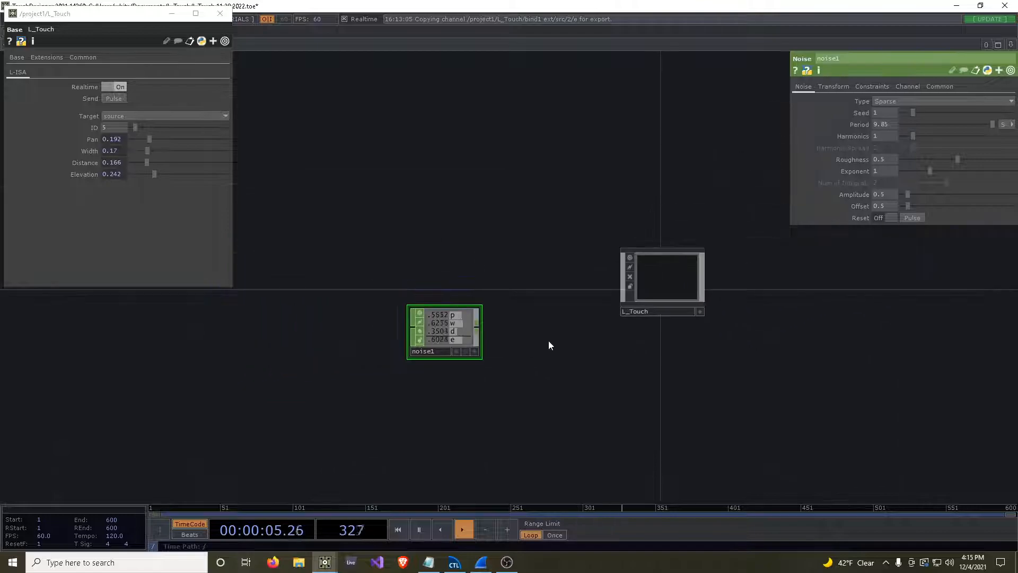
{"action": "left_click_drag", "start_coordinate": [158, 20], "coordinate": [198, 142]}
{"action": "left_click", "coordinate": [99, 32]}
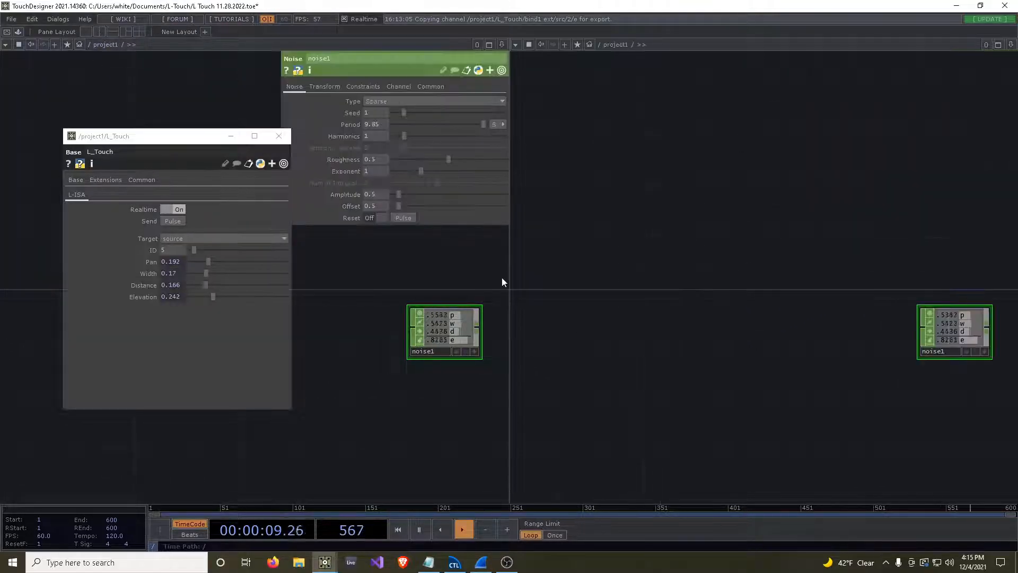
Open the L_Touch network in the second pane while keeping noise1 and L_Touch in view in the first.
{"action": "left_click_drag", "start_coordinate": [432, 289], "coordinate": [357, 340]}
{"action": "left_click_drag", "start_coordinate": [860, 300], "coordinate": [691, 309]}
{"action": "left_click_drag", "start_coordinate": [753, 291], "coordinate": [514, 352]}
{"action": "left_click_drag", "start_coordinate": [551, 386], "coordinate": [657, 334]}
{"action": "double_click", "coordinate": [781, 348]}
{"action": "left_click_drag", "start_coordinate": [727, 352], "coordinate": [675, 216]}
{"action": "left_click_drag", "start_coordinate": [406, 421], "coordinate": [344, 457]}
Place a Select CHOP below l_isa_feedback in the L_Touch network and make it reference noise1 from /project1.
{"action": "key", "text": "Tab"}
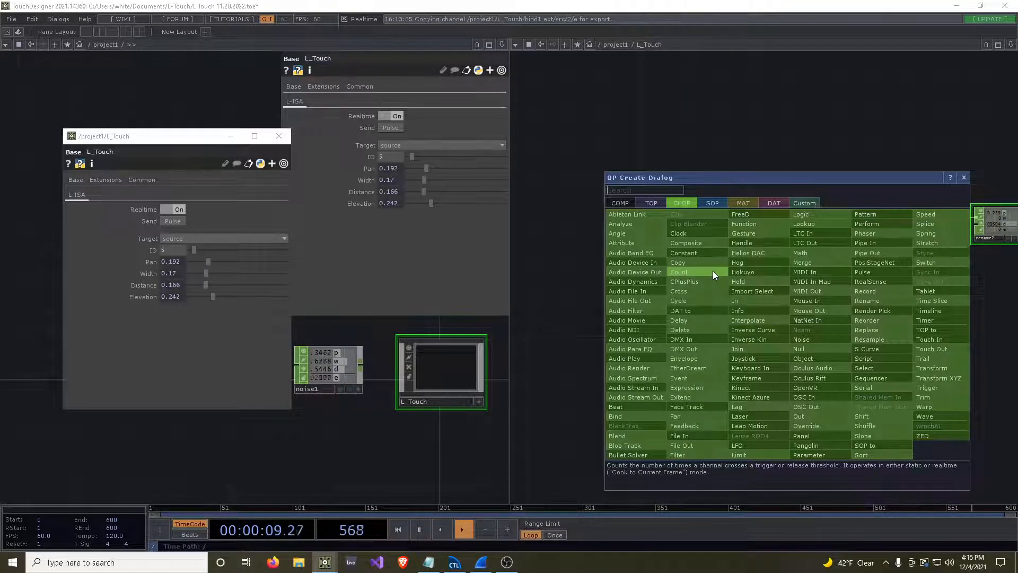
{"action": "left_click", "coordinate": [874, 366]}
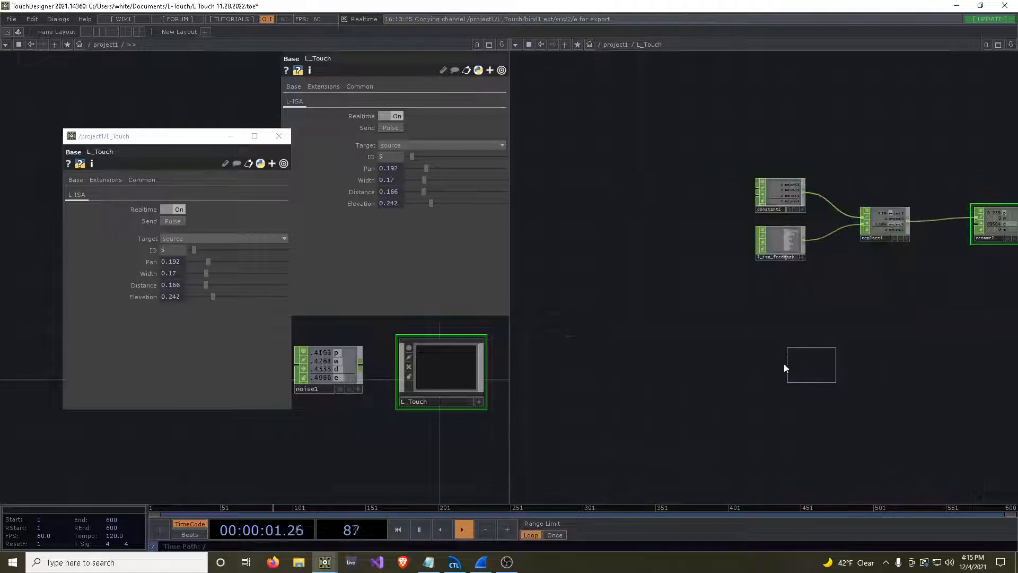
{"action": "left_click", "coordinate": [780, 310]}
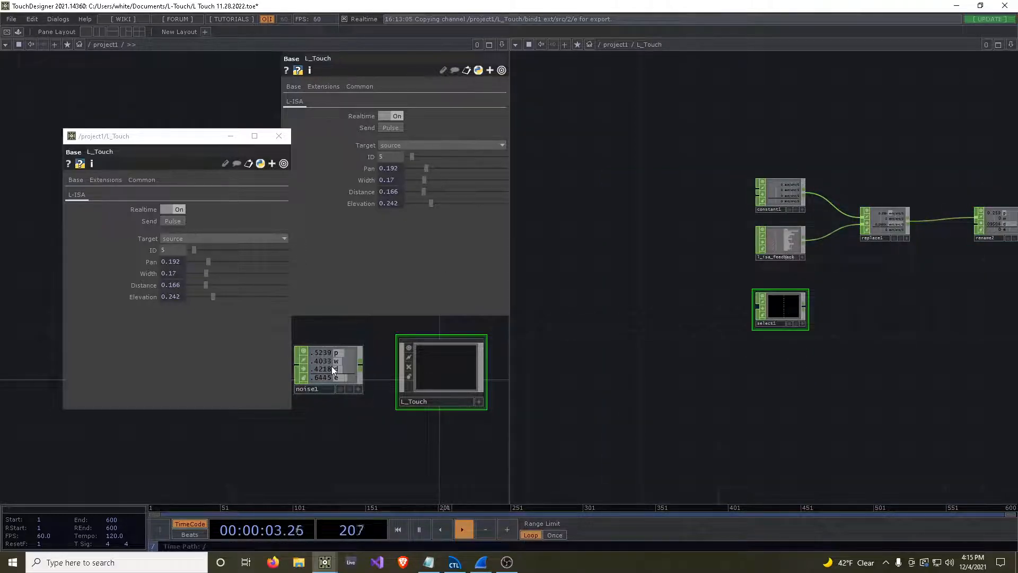
{"action": "left_click_drag", "start_coordinate": [324, 379], "coordinate": [766, 302]}
{"action": "left_click", "coordinate": [807, 304]}
Move rename2 and bind1 farther from replace1 to make room for another operator.
{"action": "left_click_drag", "start_coordinate": [807, 349], "coordinate": [662, 393]}
{"action": "right_click_drag", "start_coordinate": [810, 220], "coordinate": [963, 309]}
{"action": "left_click_drag", "start_coordinate": [865, 263], "coordinate": [893, 263]}
{"action": "left_click", "coordinate": [933, 349]}
{"action": "scroll", "coordinate": [806, 371], "scroll_direction": "up", "scroll_amount": 2}
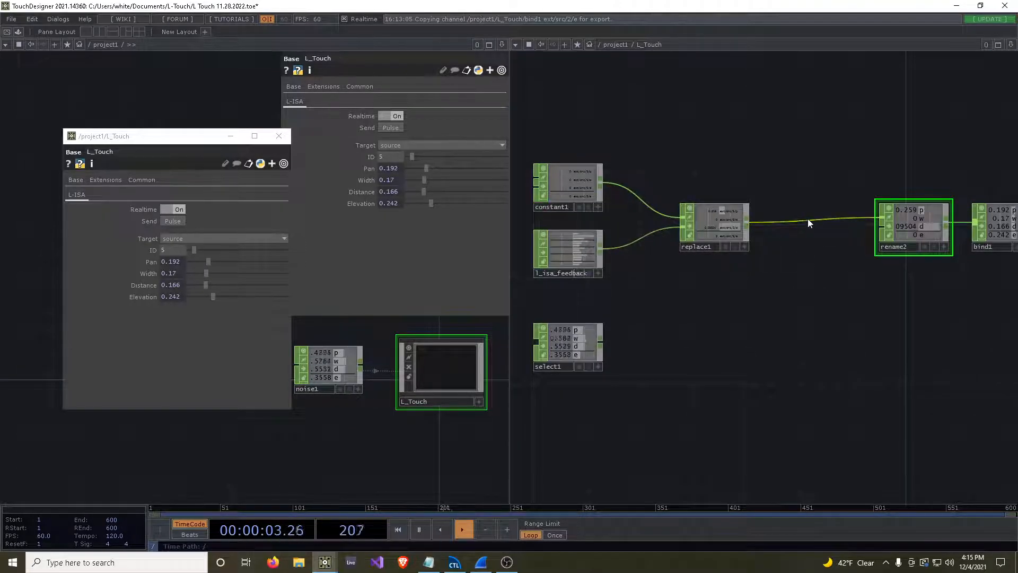
Insert an Override CHOP on the wire between replace1 and rename2, and connect select1 as its additional input.
{"action": "right_click", "coordinate": [808, 220]}
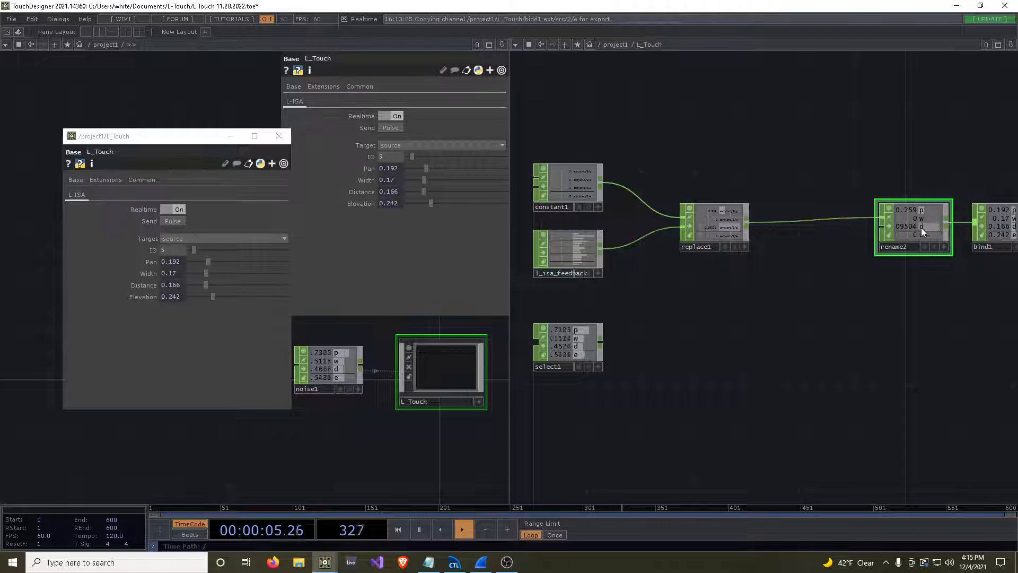
{"action": "right_click", "coordinate": [811, 223]}
{"action": "left_click", "coordinate": [829, 210]}
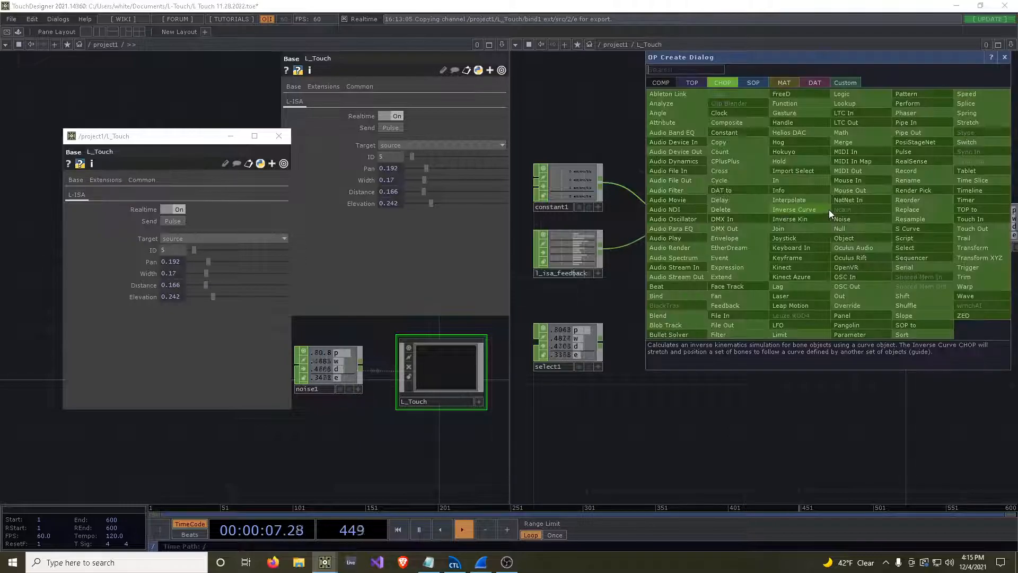
{"action": "type", "text": "over"}
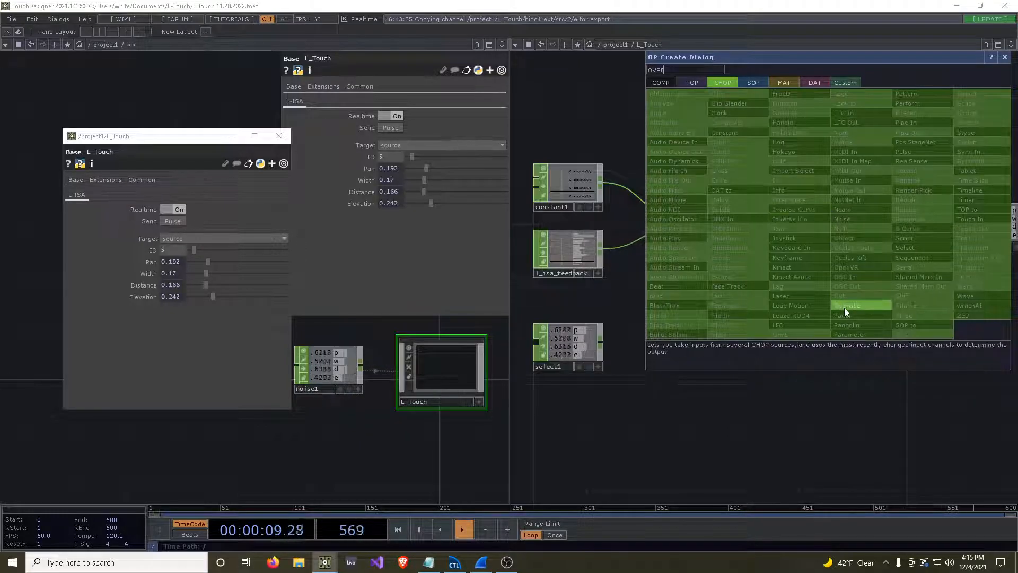
{"action": "left_click", "coordinate": [844, 307]}
{"action": "left_click", "coordinate": [821, 223]}
{"action": "left_click_drag", "start_coordinate": [608, 342], "coordinate": [783, 233]}
Examine how the noise channels pass through override1, rename2 and bind1 to the L_Touch parameters.
{"action": "left_click_drag", "start_coordinate": [842, 285], "coordinate": [631, 364]}
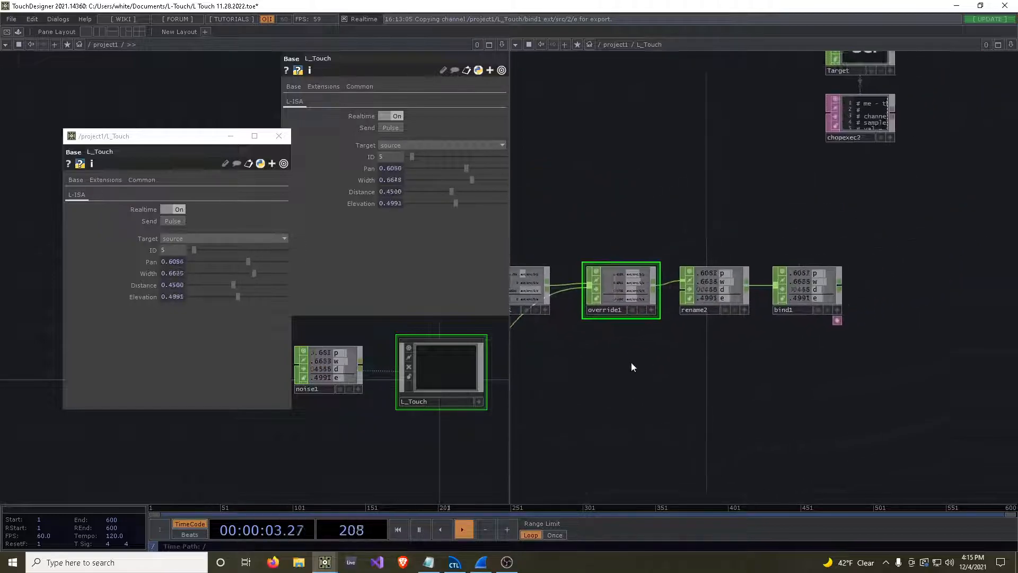
{"action": "scroll", "coordinate": [652, 366], "scroll_direction": "up", "scroll_amount": 3}
{"action": "scroll", "coordinate": [823, 346], "scroll_direction": "up", "scroll_amount": 1}
{"action": "scroll", "coordinate": [717, 306], "scroll_direction": "down", "scroll_amount": 5}
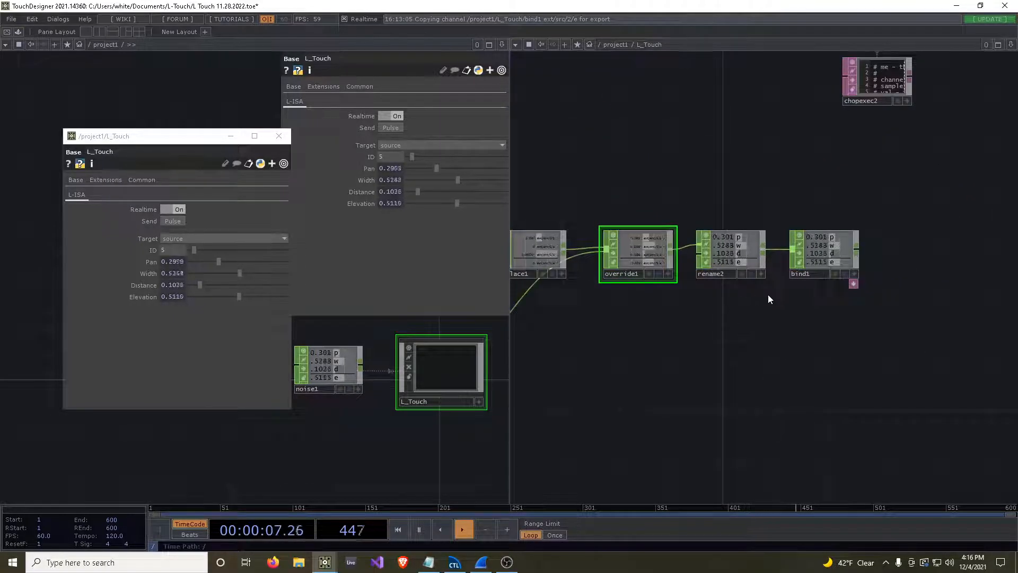
{"action": "scroll", "coordinate": [785, 297], "scroll_direction": "up", "scroll_amount": 2}
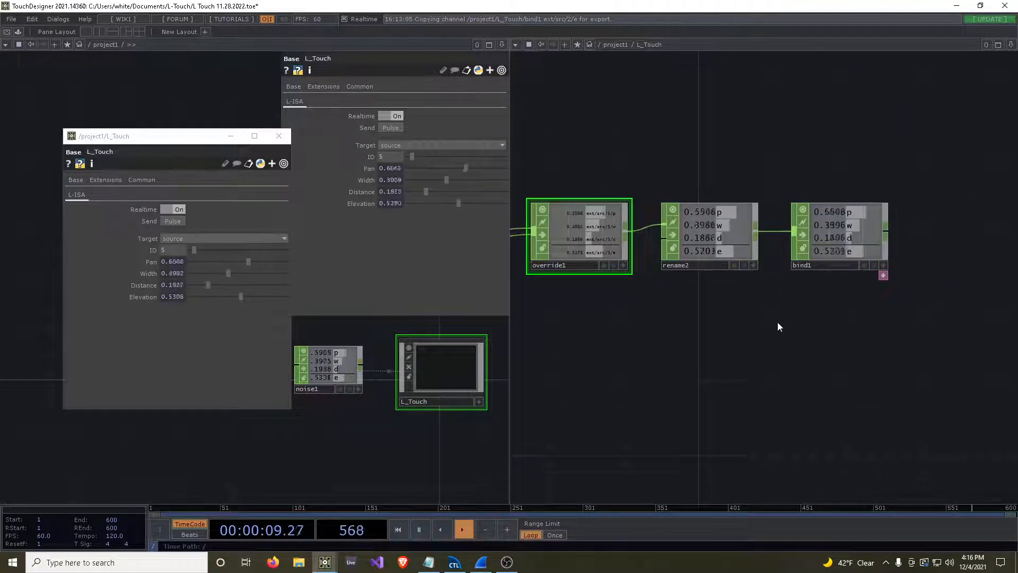
{"action": "scroll", "coordinate": [777, 323], "scroll_direction": "down", "scroll_amount": 5}
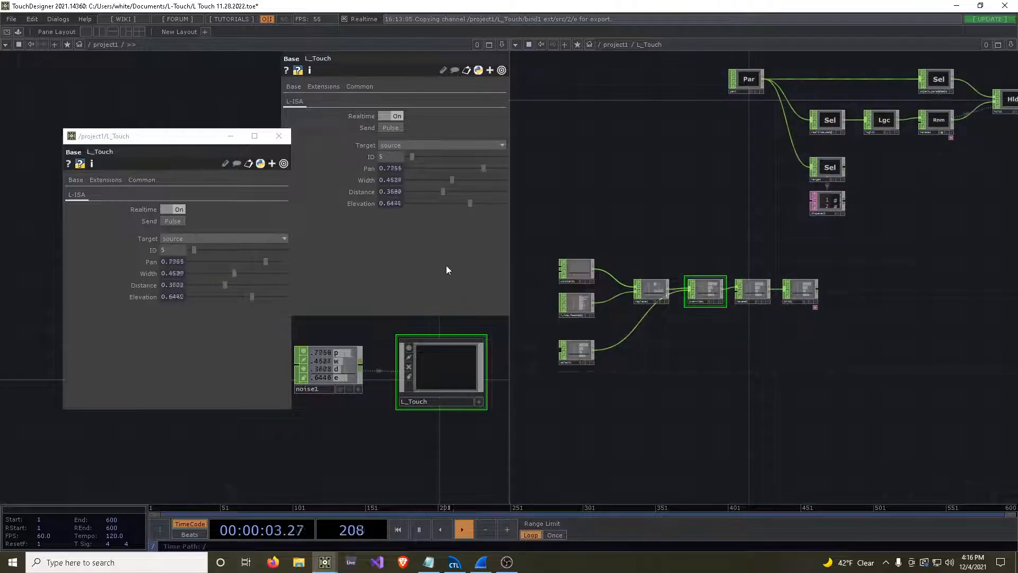
{"action": "scroll", "coordinate": [700, 369], "scroll_direction": "up", "scroll_amount": 3}
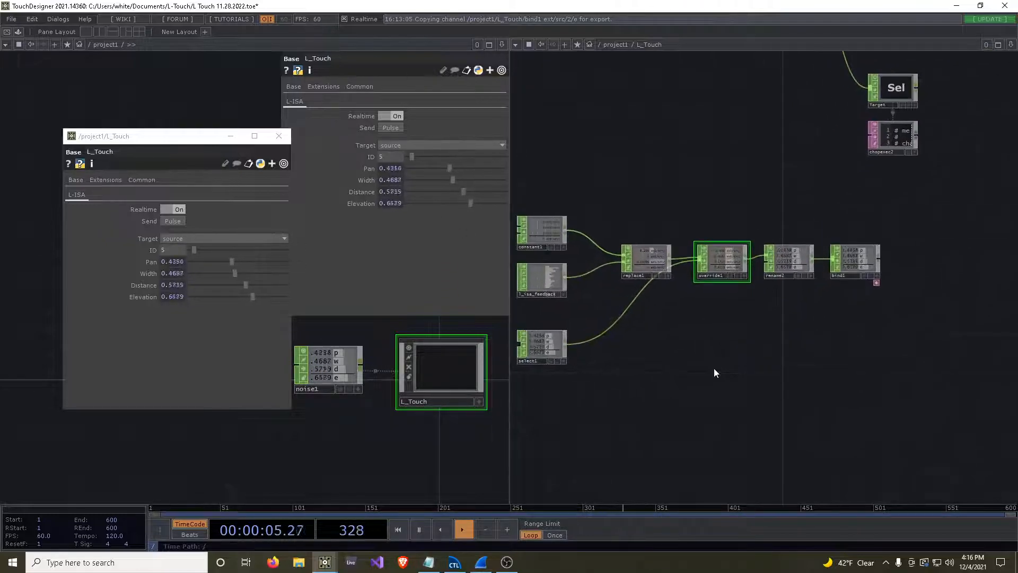
Move the L_Touch parameter window aside and close the pane showing /project1, leaving only the L_Touch network.
{"action": "left_click_drag", "start_coordinate": [206, 135], "coordinate": [150, 100]}
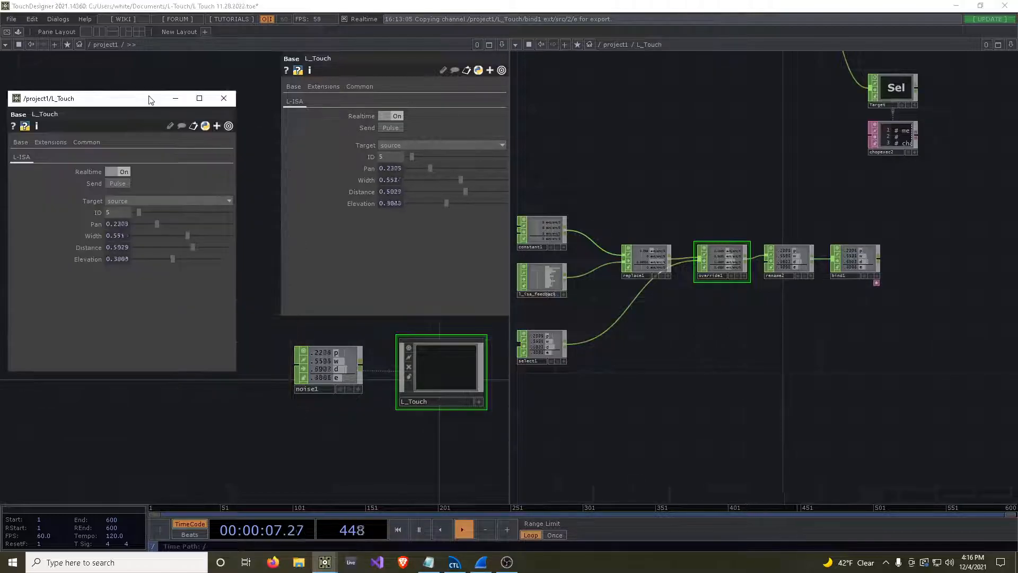
{"action": "left_click", "coordinate": [502, 44]}
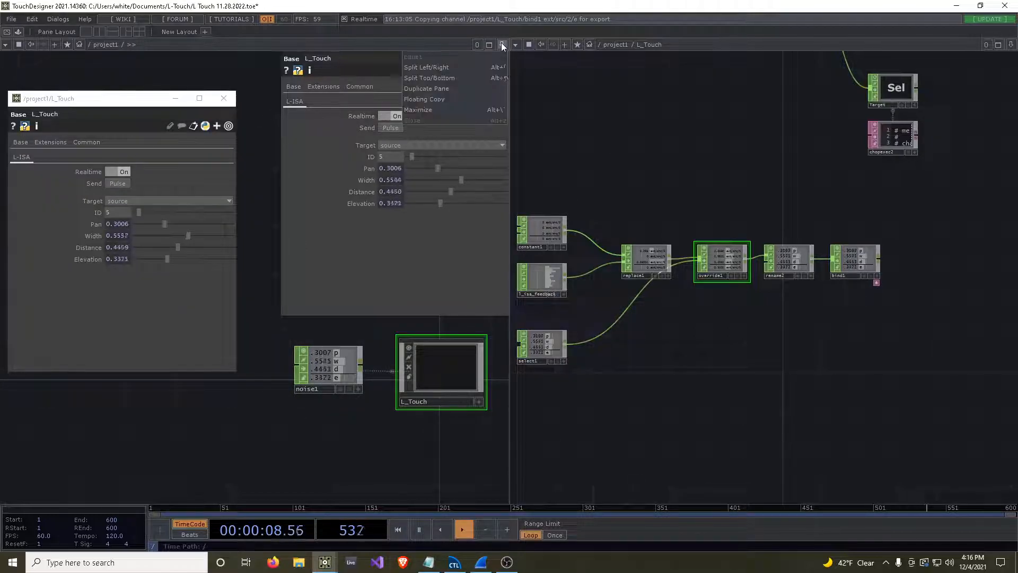
{"action": "left_click", "coordinate": [411, 119]}
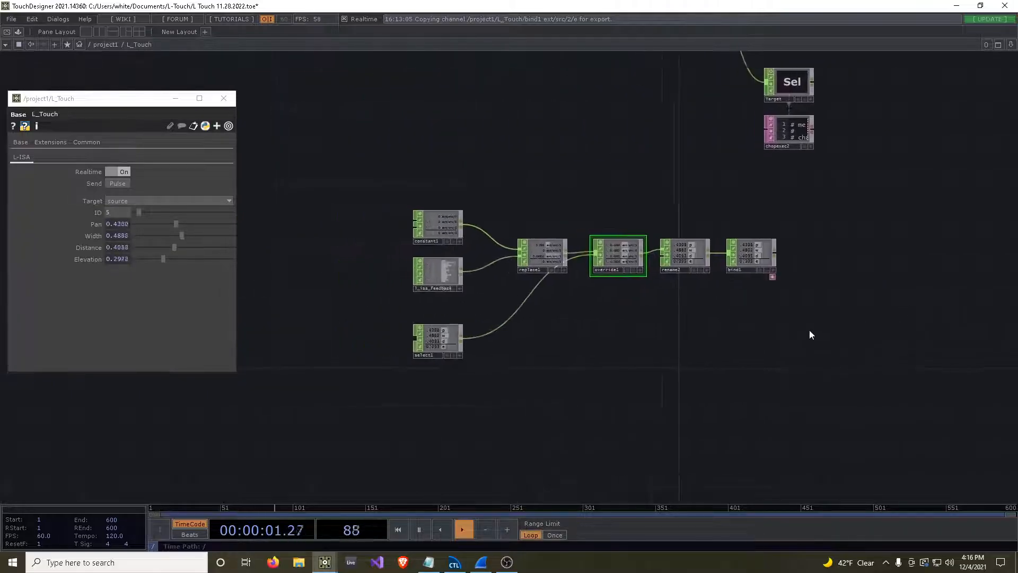
{"action": "scroll", "coordinate": [629, 305], "scroll_direction": "up", "scroll_amount": 5}
{"action": "scroll", "coordinate": [727, 346], "scroll_direction": "down", "scroll_amount": 3}
{"action": "scroll", "coordinate": [717, 348], "scroll_direction": "up", "scroll_amount": 3}
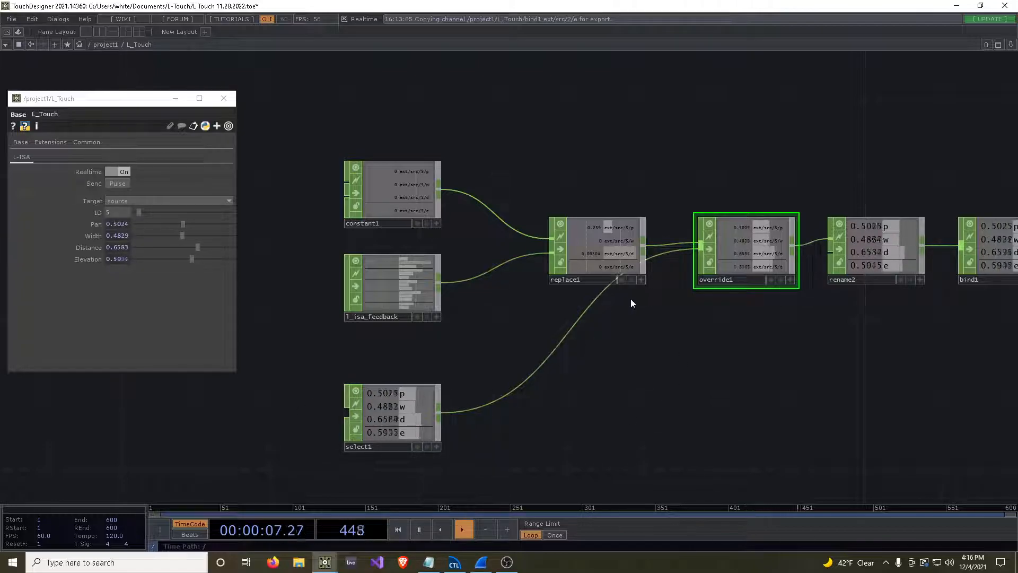
{"action": "left_click_drag", "start_coordinate": [876, 318], "coordinate": [747, 361]}
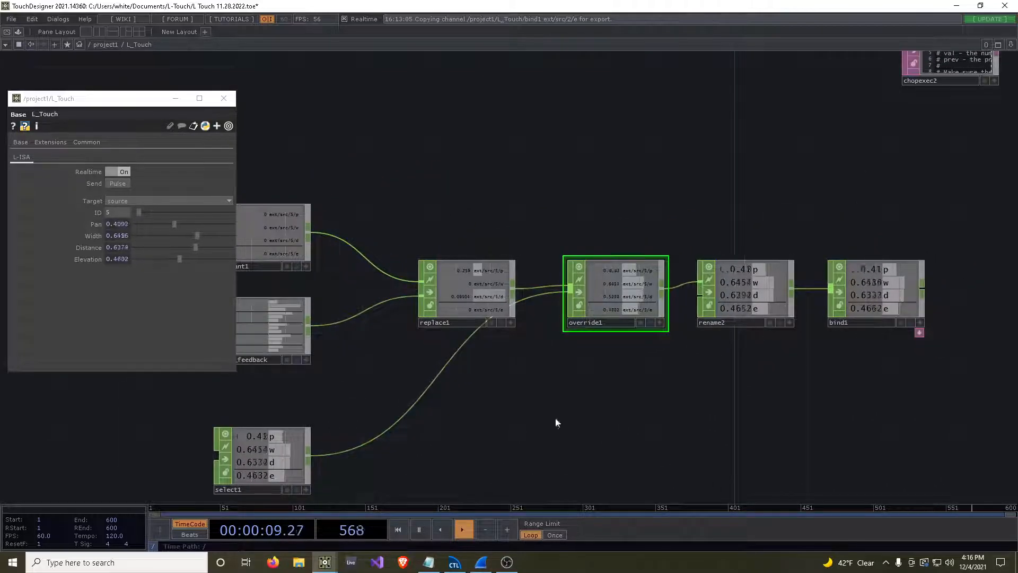
{"action": "left_click_drag", "start_coordinate": [584, 410], "coordinate": [685, 370]}
{"action": "left_click", "coordinate": [352, 438]}
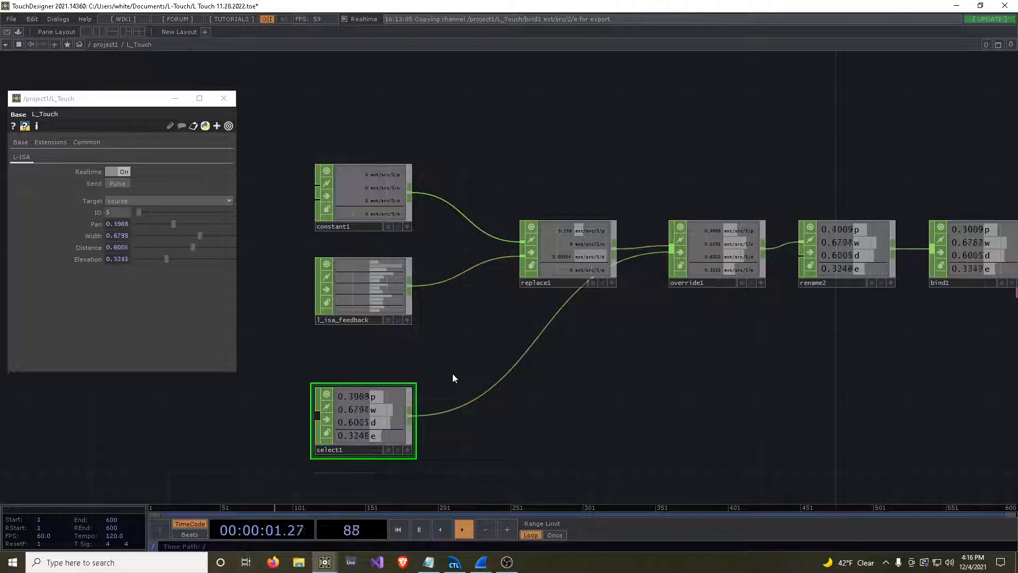
Go up to the /project1 network and change noise1's operator type to Constant.
{"action": "key", "text": "u"}
{"action": "scroll", "coordinate": [469, 417], "scroll_direction": "up", "scroll_amount": 5}
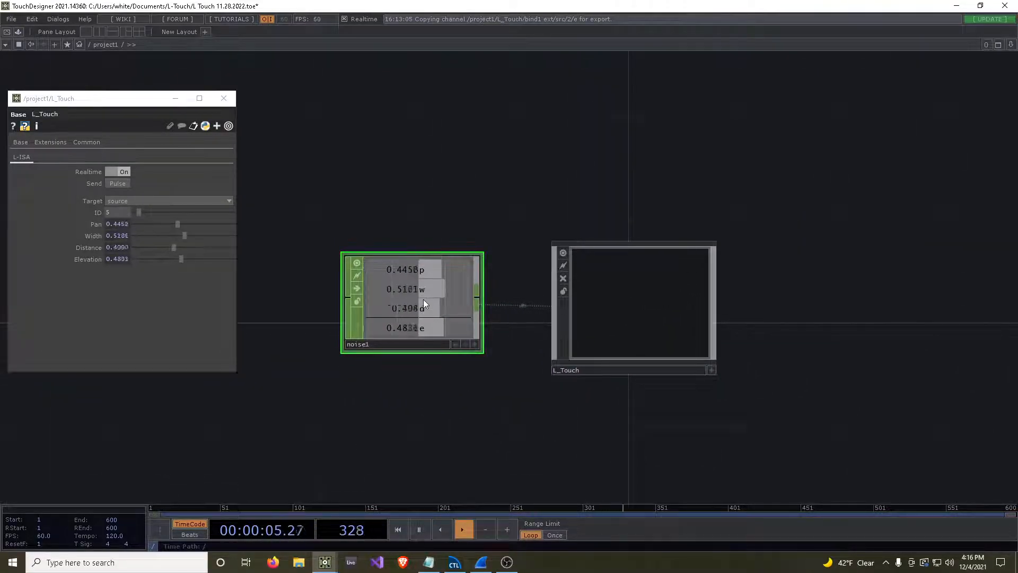
{"action": "left_click_drag", "start_coordinate": [463, 216], "coordinate": [579, 234]}
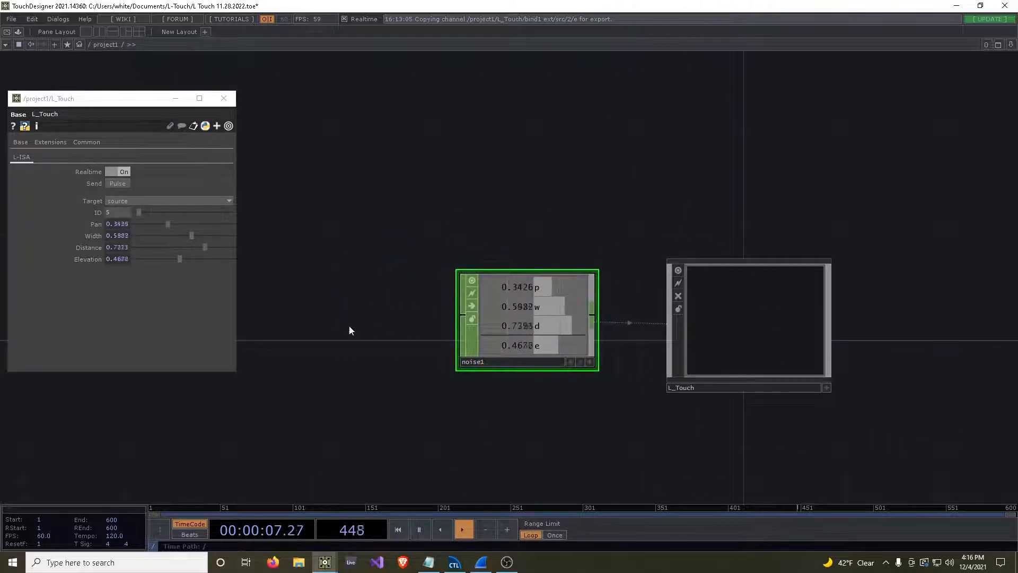
{"action": "left_click_drag", "start_coordinate": [392, 366], "coordinate": [443, 356]}
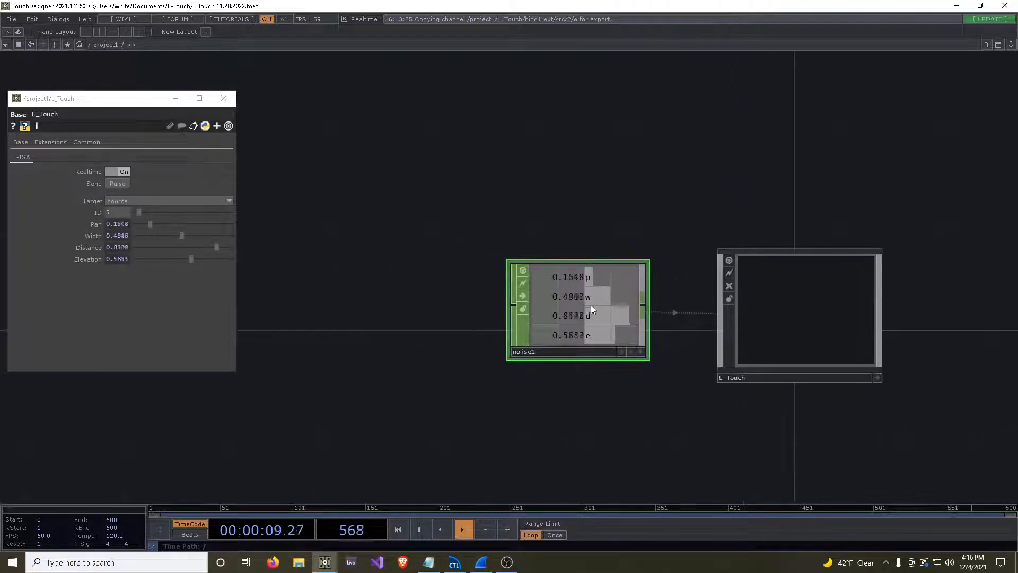
{"action": "right_click", "coordinate": [592, 312]}
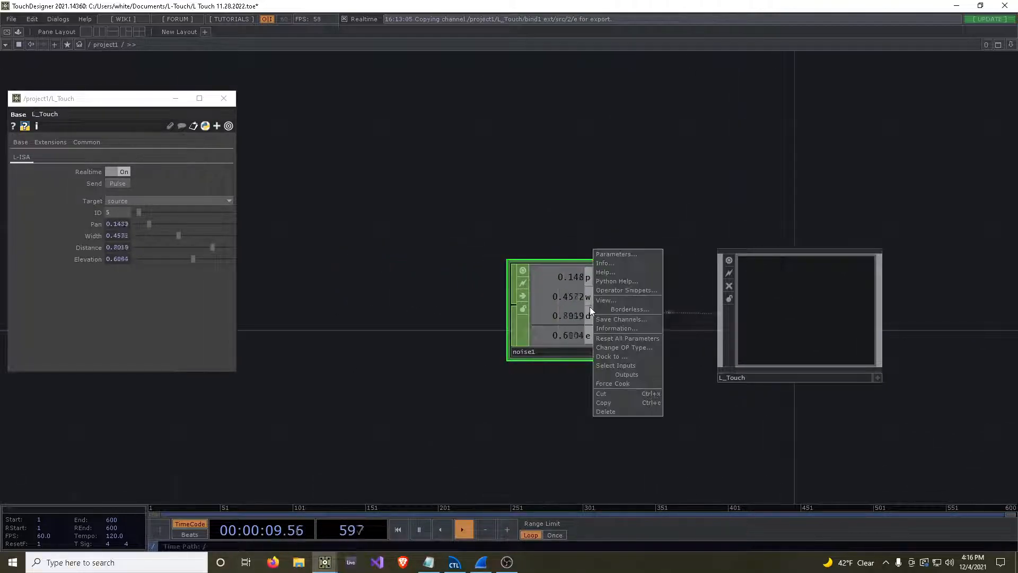
{"action": "left_click", "coordinate": [640, 348]}
{"action": "type", "text": "con"}
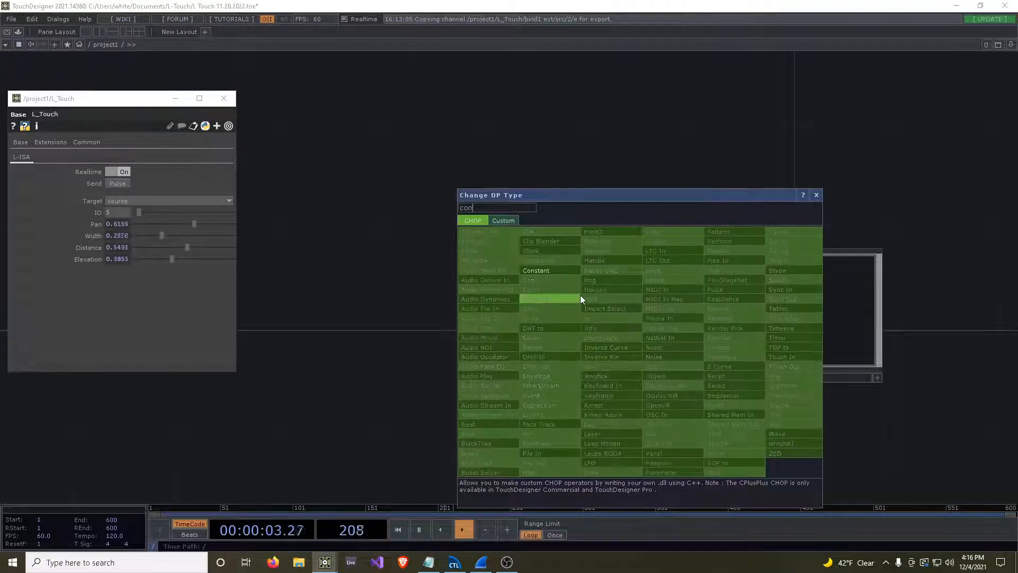
{"action": "left_click", "coordinate": [557, 272]}
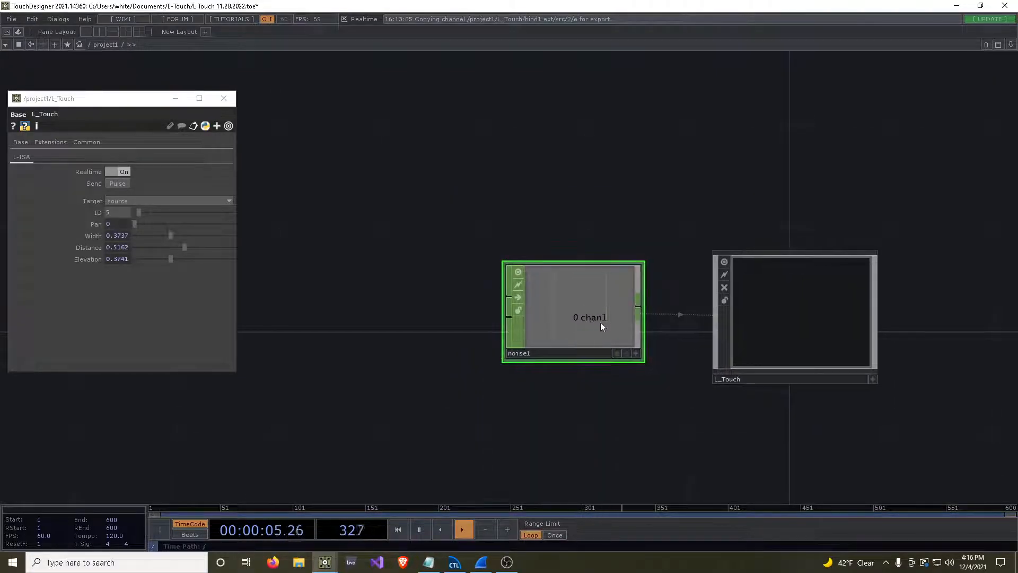
Name the first channel of the Constant CHOP [p,w,d,e] in its parameters.
{"action": "key", "text": "p"}
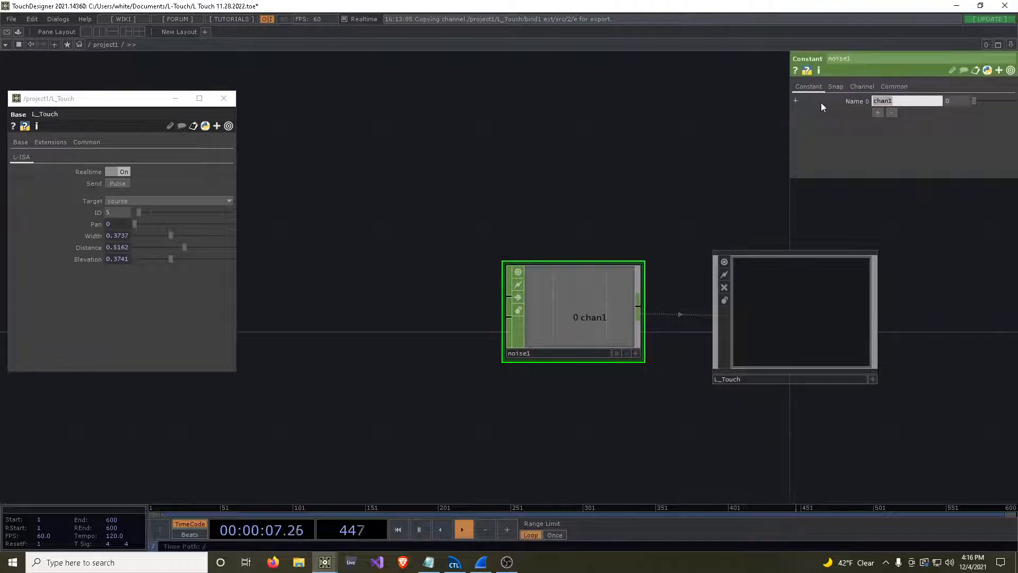
{"action": "type", "text": "["}
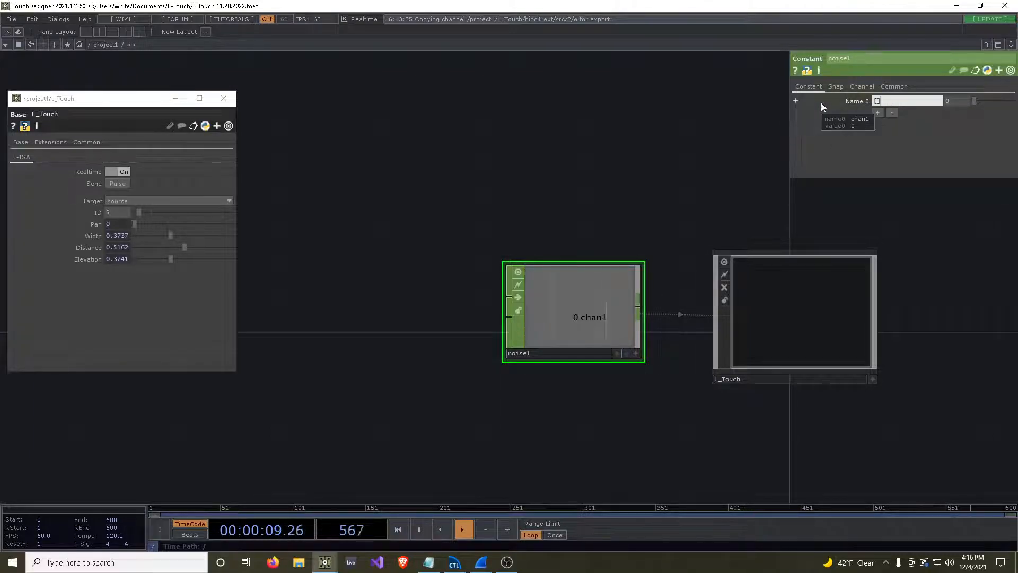
{"action": "type", "text": "p,w,d],e"}
{"action": "key", "text": "Return"}
Split the network editor into two side-by-side panes, keeping noise1 and L_Touch in view.
{"action": "left_click_drag", "start_coordinate": [543, 214], "coordinate": [286, 218]}
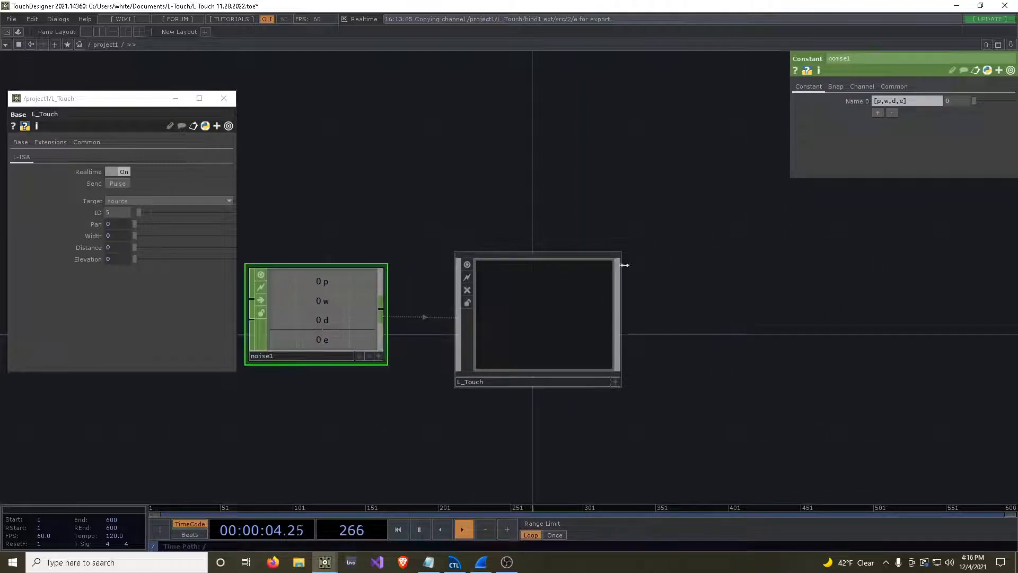
{"action": "left_click", "coordinate": [97, 30]}
{"action": "left_click_drag", "start_coordinate": [409, 243], "coordinate": [326, 254]}
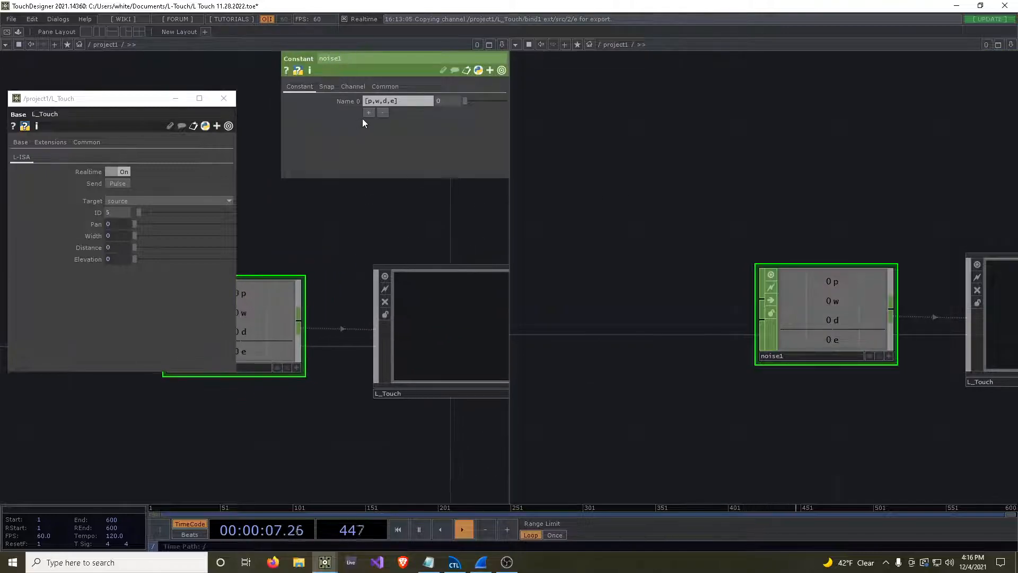
Try defining the Constant CHOP's name0 with the Python expression ['p','w','d','e'] and adjusting its single value.
{"action": "left_click", "coordinate": [348, 101]}
{"action": "left_click", "coordinate": [342, 112]}
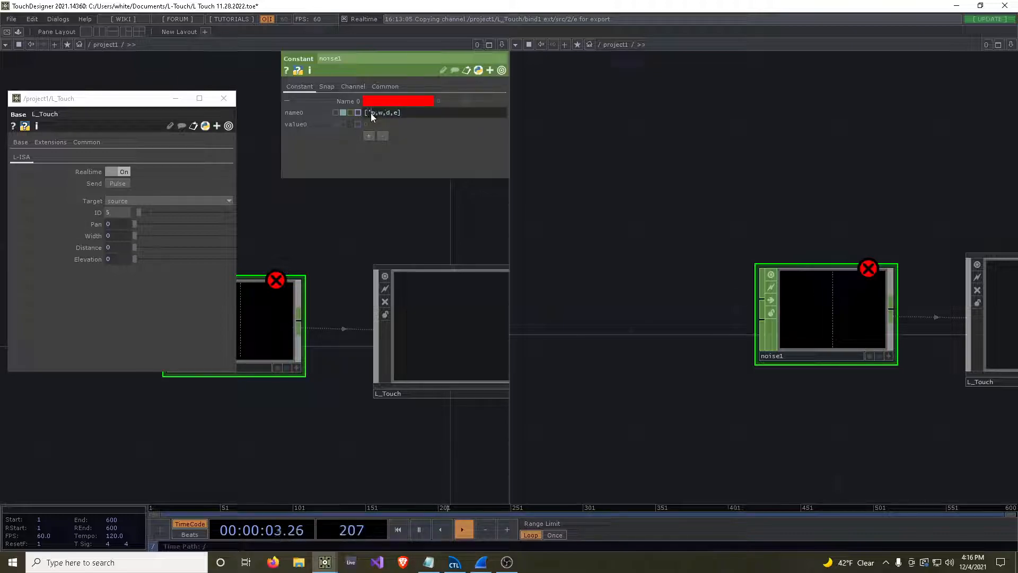
{"action": "key", "text": "Right"}
{"action": "type", "text": "'"}
{"action": "key", "text": "Right"}
{"action": "type", "text": "'"}
{"action": "key", "text": "Right"}
{"action": "type", "text": "'"}
{"action": "key", "text": "Right"}
{"action": "type", "text": "'"}
{"action": "key", "text": "Right"}
{"action": "type", "text": "'"}
{"action": "key", "text": "Return"}
{"action": "left_click_drag", "start_coordinate": [383, 223], "coordinate": [485, 200]}
{"action": "mouse_move", "coordinate": [464, 98]}
{"action": "left_mouse_down"}
{"action": "mouse_move", "coordinate": [479, 97]}
{"action": "mouse_move", "coordinate": [462, 109]}
{"action": "left_mouse_up"}
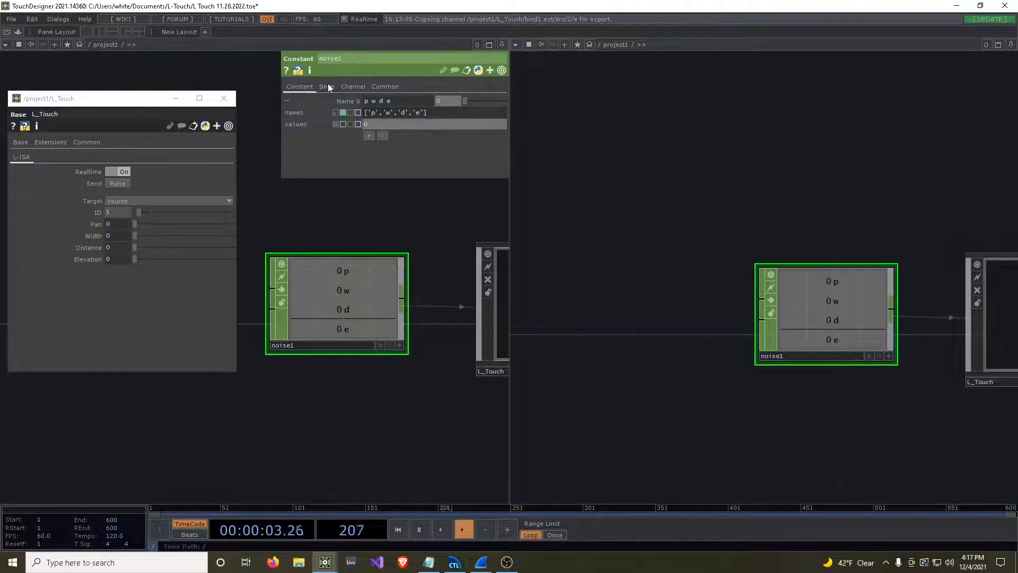
Return name0 to constant mode with the name p, and add three more channels to the Constant CHOP.
{"action": "left_click", "coordinate": [336, 113]}
{"action": "left_click", "coordinate": [399, 103]}
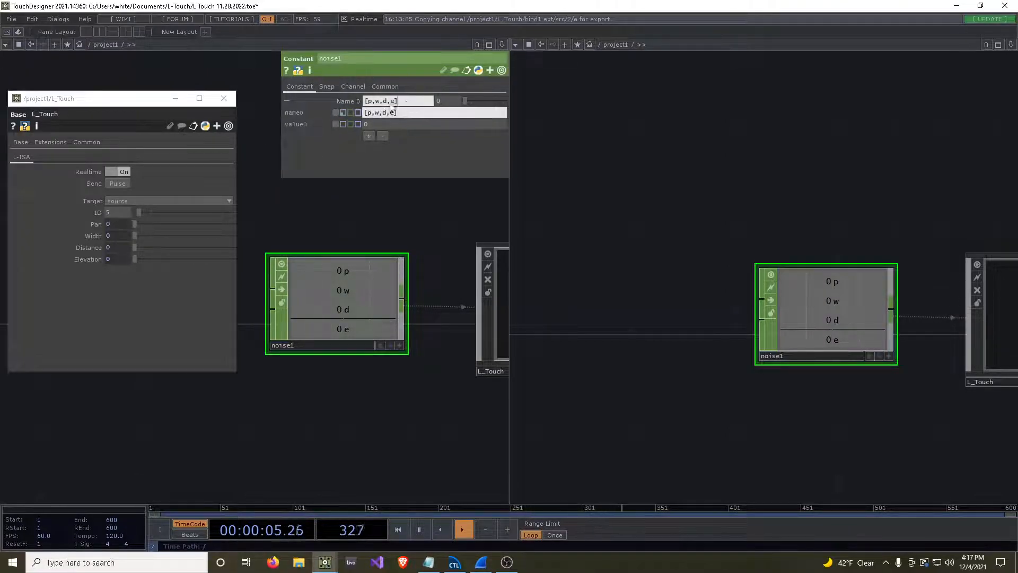
{"action": "type", "text": "p"}
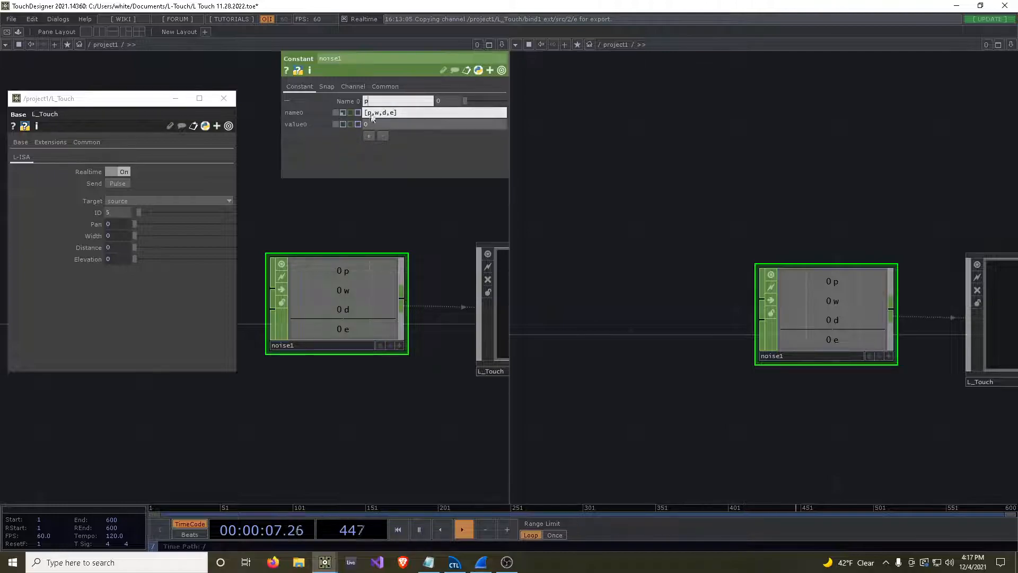
{"action": "left_click", "coordinate": [346, 101]}
{"action": "left_click", "coordinate": [370, 114]}
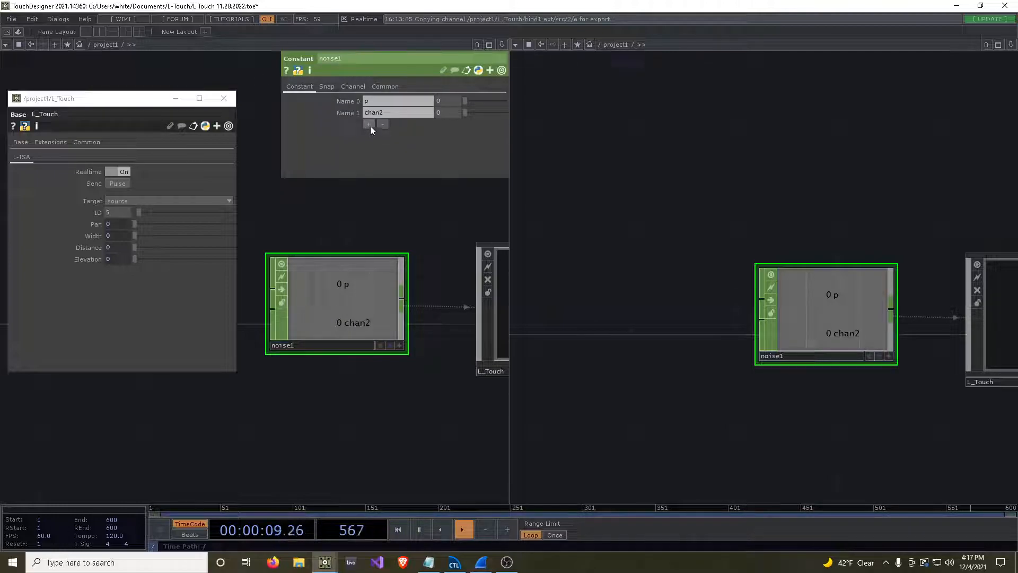
{"action": "left_click", "coordinate": [370, 125]}
{"action": "left_click", "coordinate": [370, 136]}
Name the three added channels of the Constant CHOP w, d and e.
{"action": "left_click_drag", "start_coordinate": [391, 110], "coordinate": [313, 110]}
{"action": "type", "text": "w"}
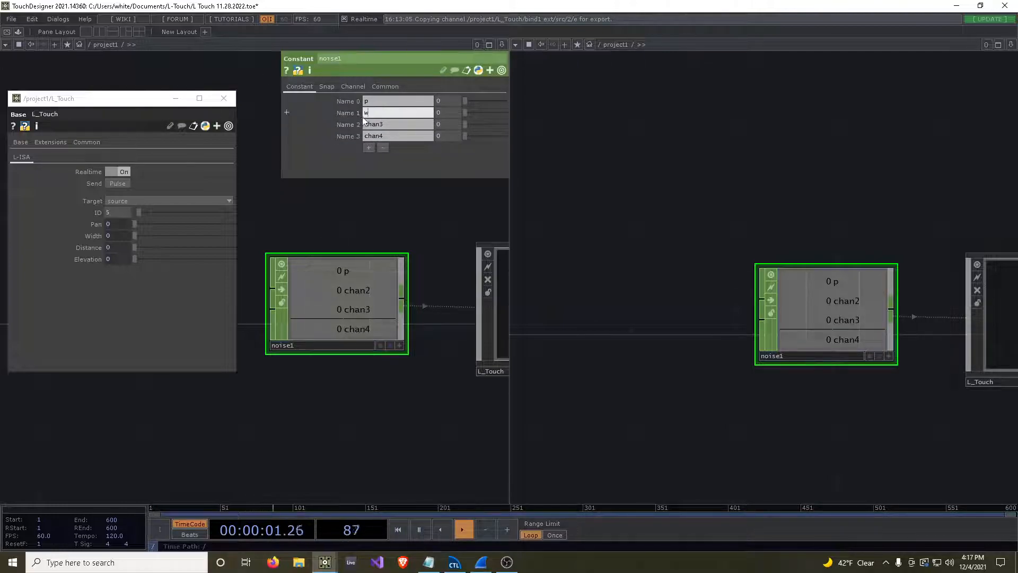
{"action": "left_click", "coordinate": [394, 124]}
{"action": "left_click_drag", "start_coordinate": [393, 124], "coordinate": [354, 126]}
{"action": "type", "text": "d"}
{"action": "key", "text": "Tab"}
{"action": "type", "text": "e"}
{"action": "key", "text": "Return"}
Set the Constant CHOP's w channel to 0.58, d to 0.32 and e to 0.73.
{"action": "left_click_drag", "start_coordinate": [466, 101], "coordinate": [494, 139]}
{"action": "scroll", "coordinate": [703, 194], "scroll_direction": "down", "scroll_amount": 3}
{"action": "left_click_drag", "start_coordinate": [404, 227], "coordinate": [285, 248]}
{"action": "scroll", "coordinate": [318, 244], "scroll_direction": "down", "scroll_amount": 3}
{"action": "scroll", "coordinate": [354, 243], "scroll_direction": "down", "scroll_amount": 3}
{"action": "left_click_drag", "start_coordinate": [671, 225], "coordinate": [551, 262]}
{"action": "left_click_drag", "start_coordinate": [724, 180], "coordinate": [594, 235]}
Set the Constant CHOP's p channel to 0.25 and override Pan directly on L_Touch with 0.624.
{"action": "mouse_move", "coordinate": [180, 225]}
{"action": "left_mouse_down"}
{"action": "mouse_move", "coordinate": [159, 225]}
{"action": "mouse_move", "coordinate": [169, 227]}
{"action": "left_mouse_up"}
{"action": "mouse_move", "coordinate": [492, 104]}
{"action": "left_mouse_down"}
{"action": "mouse_move", "coordinate": [470, 100]}
{"action": "mouse_move", "coordinate": [501, 97]}
{"action": "mouse_move", "coordinate": [472, 107]}
{"action": "left_mouse_up"}
{"action": "scroll", "coordinate": [289, 260], "scroll_direction": "up", "scroll_amount": 3}
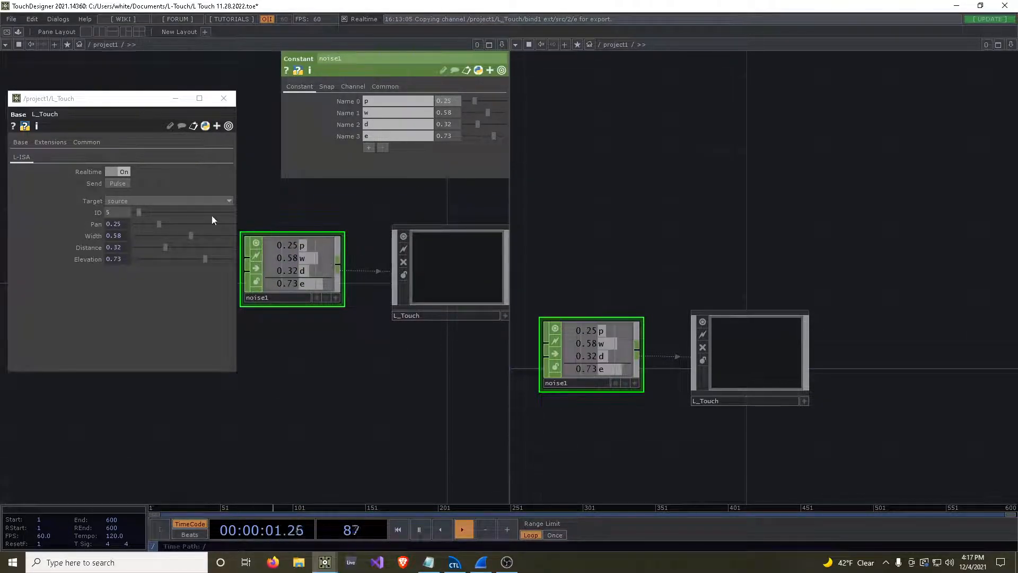
{"action": "left_click_drag", "start_coordinate": [160, 224], "coordinate": [196, 229]}
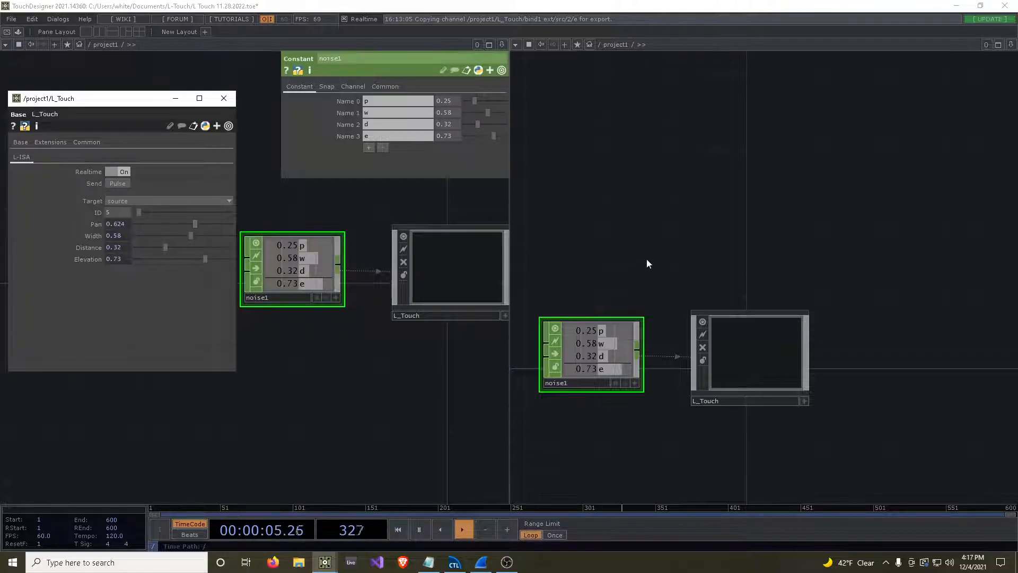
Switch to L-ISA Controller and reposition several soundscape sources, including Kick, Tom 1 and Vox 2, to test the feedback.
{"action": "left_click", "coordinate": [455, 563]}
{"action": "left_click_drag", "start_coordinate": [721, 140], "coordinate": [750, 146]}
{"action": "left_click_drag", "start_coordinate": [686, 136], "coordinate": [715, 152]}
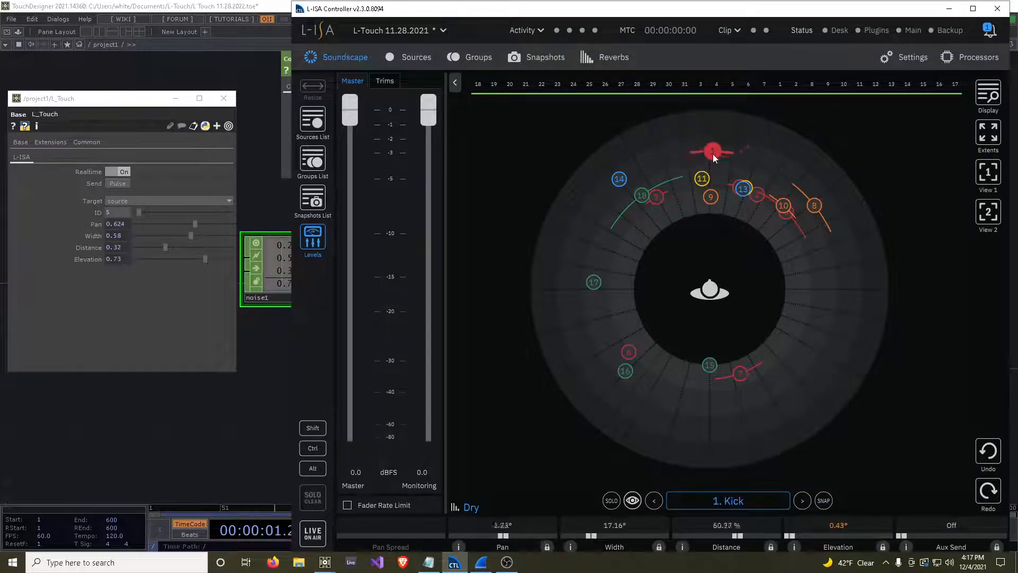
{"action": "left_click_drag", "start_coordinate": [743, 189], "coordinate": [772, 176]}
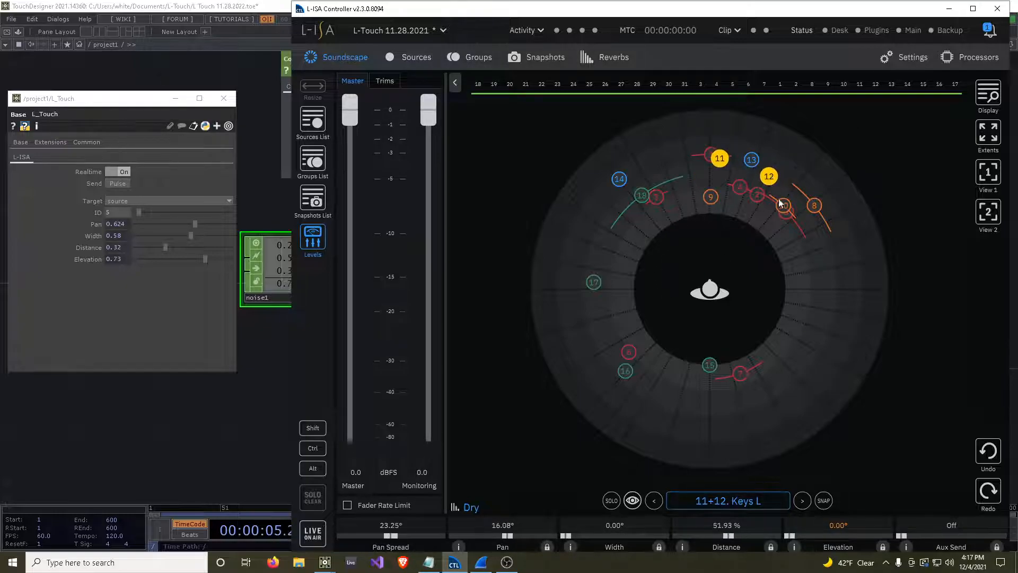
{"action": "left_click_drag", "start_coordinate": [786, 212], "coordinate": [629, 229]}
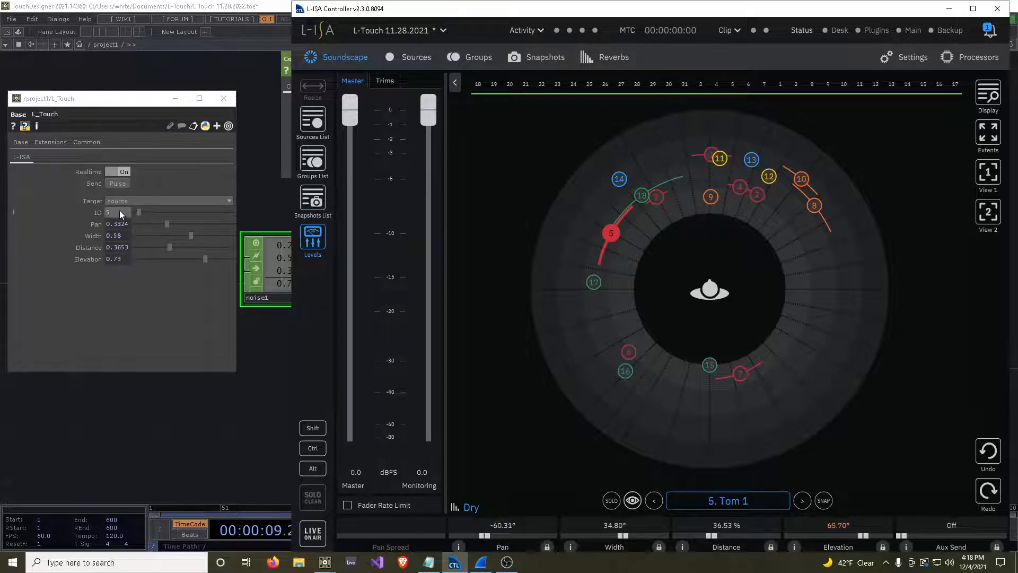
{"action": "left_click_drag", "start_coordinate": [620, 189], "coordinate": [707, 181]}
Switch back to TouchDesigner, enter the L_Touch component and restore the window to half width beside L-ISA Controller.
{"action": "left_click_drag", "start_coordinate": [191, 419], "coordinate": [89, 430]}
{"action": "left_click", "coordinate": [349, 296]}
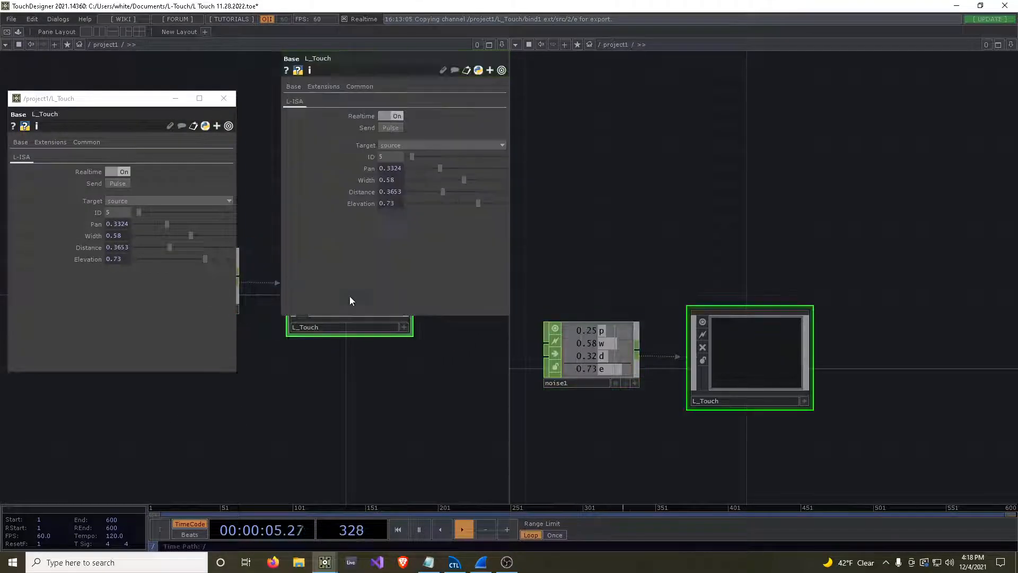
{"action": "key", "text": "i"}
{"action": "left_click", "coordinate": [980, 6]}
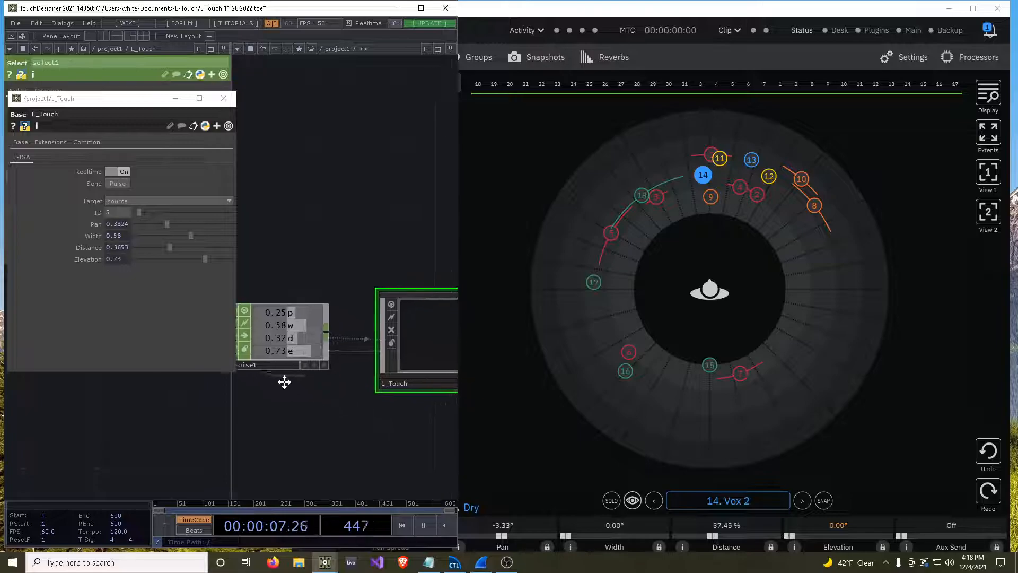
Close the floating L_Touch parameter window and the pane showing the L_Touch network.
{"action": "left_click", "coordinate": [223, 48]}
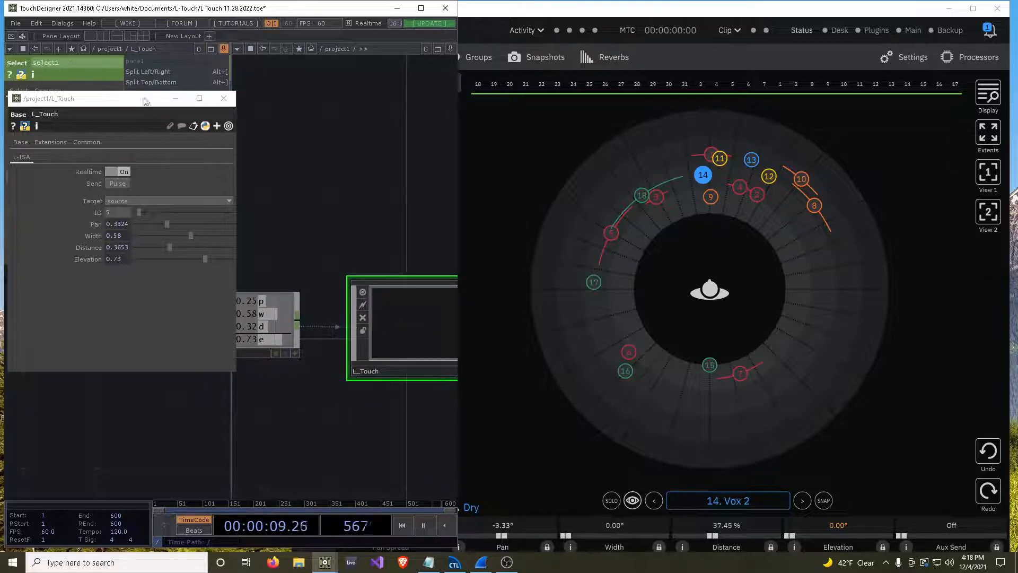
{"action": "left_click", "coordinate": [223, 98]}
{"action": "left_click", "coordinate": [151, 125]}
Enter L_Touch in the remaining pane and test l_isa_feedback by moving source 14 in L-ISA Controller to about -72° pan and 29 % distance.
{"action": "left_click_drag", "start_coordinate": [174, 267], "coordinate": [303, 239]}
{"action": "key", "text": "i"}
{"action": "left_click_drag", "start_coordinate": [247, 356], "coordinate": [99, 253]}
{"action": "left_click_drag", "start_coordinate": [310, 271], "coordinate": [292, 320]}
{"action": "scroll", "coordinate": [202, 207], "scroll_direction": "up", "scroll_amount": 5}
{"action": "left_click_drag", "start_coordinate": [708, 175], "coordinate": [615, 168]}
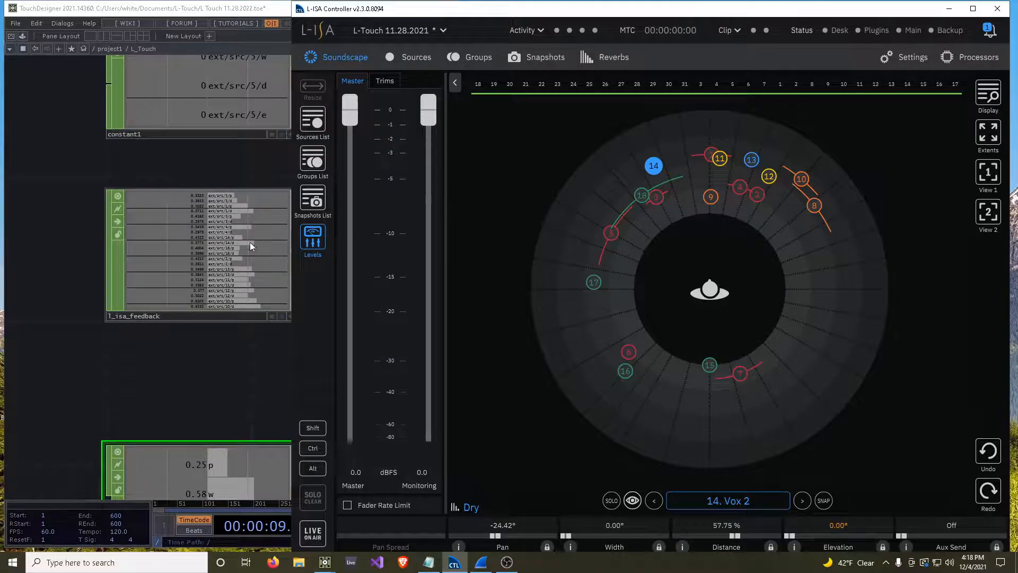
{"action": "left_click_drag", "start_coordinate": [665, 170], "coordinate": [609, 258]}
{"action": "left_click_drag", "start_coordinate": [135, 175], "coordinate": [75, 192]}
Open the parent parameters of the L_Touch network and set the ID to 14.
{"action": "scroll", "coordinate": [117, 197], "scroll_direction": "down", "scroll_amount": 3}
{"action": "middle_click_drag", "start_coordinate": [226, 196], "coordinate": [195, 142]}
{"action": "right_click", "coordinate": [195, 141]}
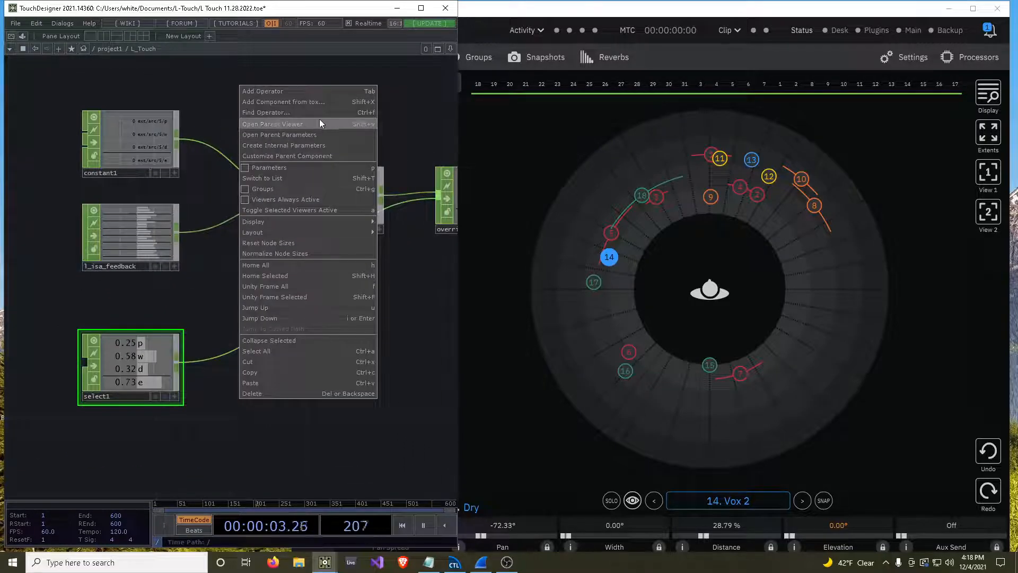
{"action": "left_click", "coordinate": [308, 135]}
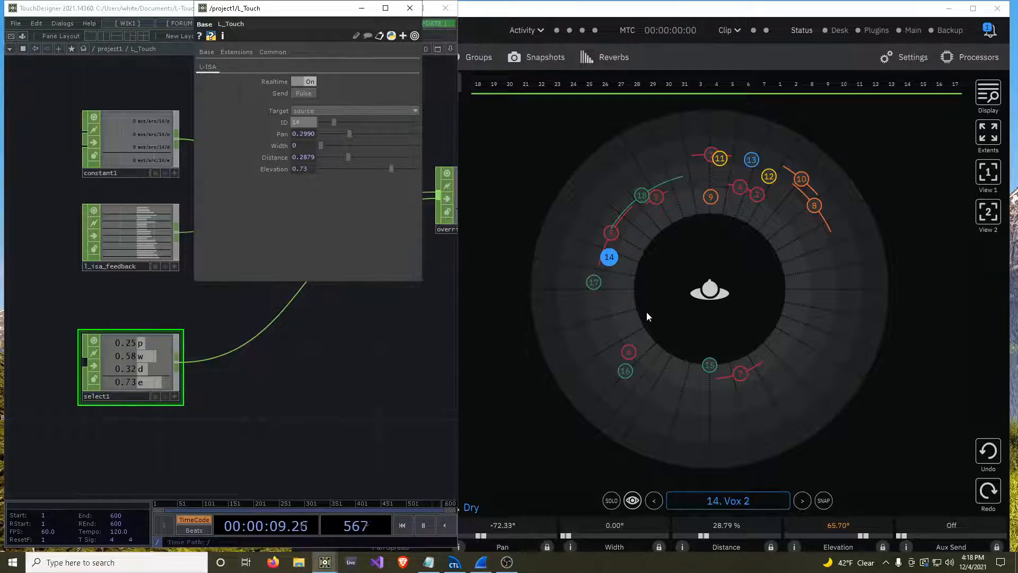
Close the L_Touch parameter window and maximize the TouchDesigner window.
{"action": "left_click", "coordinate": [386, 8]}
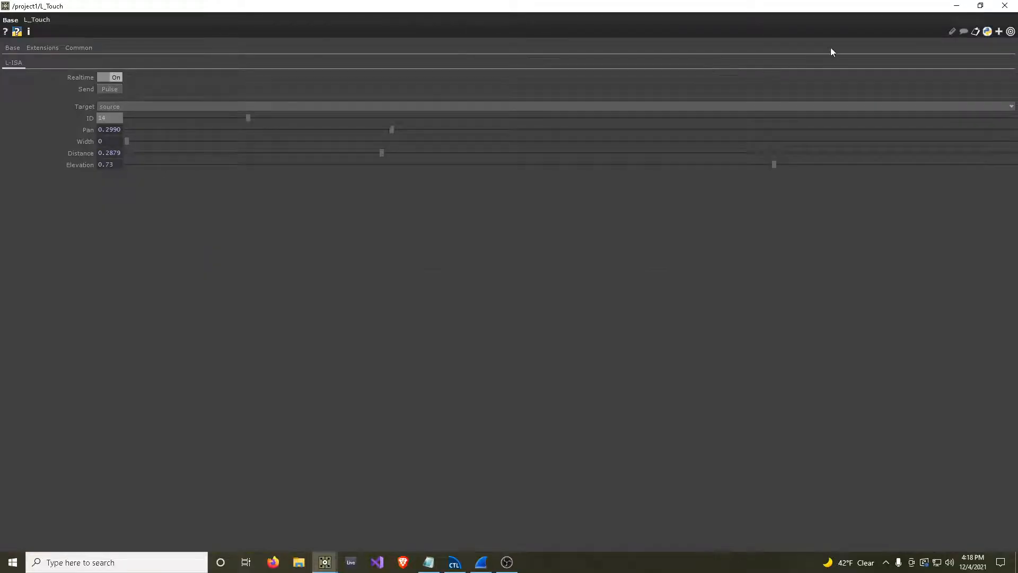
{"action": "left_click", "coordinate": [974, 8]}
{"action": "left_click", "coordinate": [410, 8]}
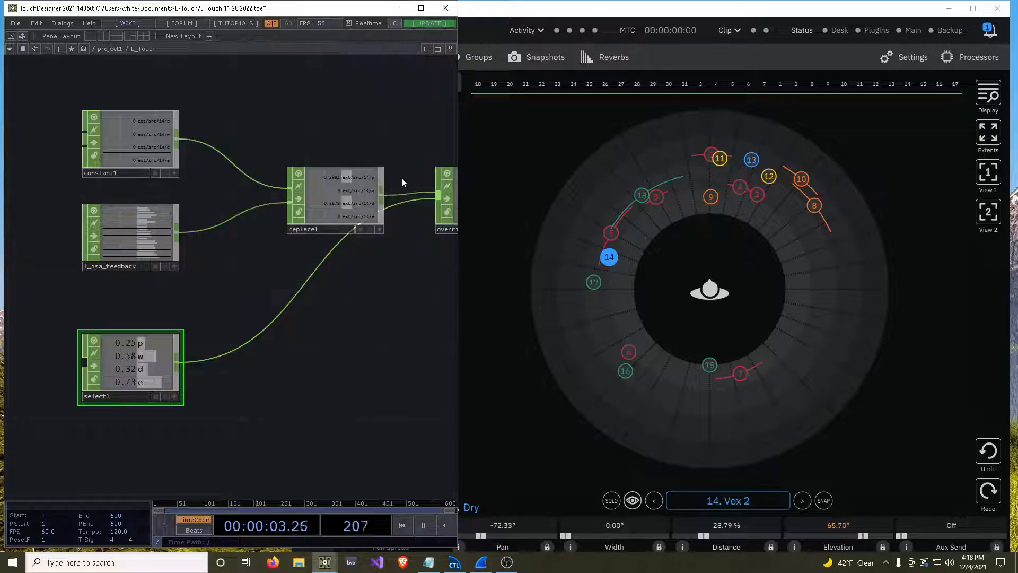
{"action": "left_click", "coordinate": [421, 8]}
Examine the feedback chain from constant1, l_isa_feedback and select1 to bind1, along with the neighbouring parameter-sending chain.
{"action": "scroll", "coordinate": [650, 313], "scroll_direction": "down", "scroll_amount": 3}
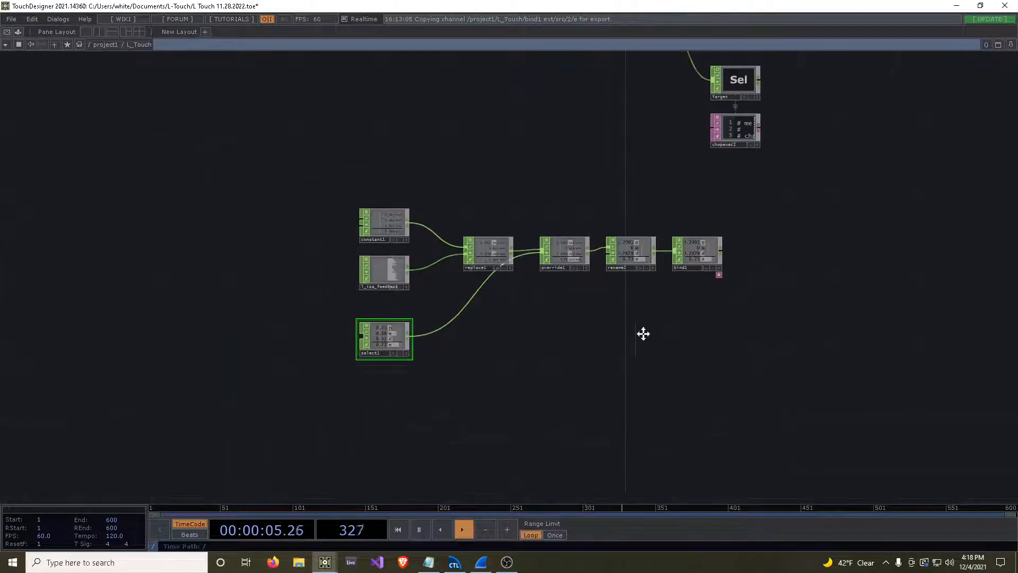
{"action": "left_click_drag", "start_coordinate": [647, 332], "coordinate": [625, 375]}
{"action": "left_click_drag", "start_coordinate": [302, 218], "coordinate": [684, 477]}
{"action": "left_click_drag", "start_coordinate": [672, 300], "coordinate": [414, 186]}
{"action": "left_click_drag", "start_coordinate": [537, 258], "coordinate": [682, 397]}
{"action": "scroll", "coordinate": [535, 387], "scroll_direction": "up", "scroll_amount": 3}
{"action": "scroll", "coordinate": [393, 377], "scroll_direction": "down", "scroll_amount": 3}
{"action": "left_click_drag", "start_coordinate": [369, 362], "coordinate": [545, 377]}
{"action": "scroll", "coordinate": [545, 377], "scroll_direction": "down", "scroll_amount": 3}
{"action": "left_click_drag", "start_coordinate": [698, 382], "coordinate": [595, 382]}
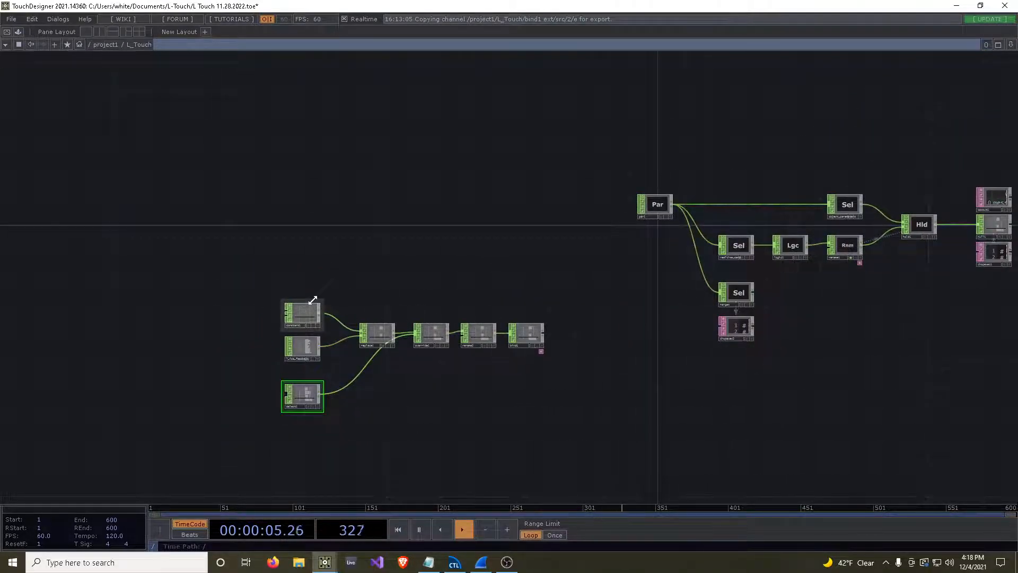